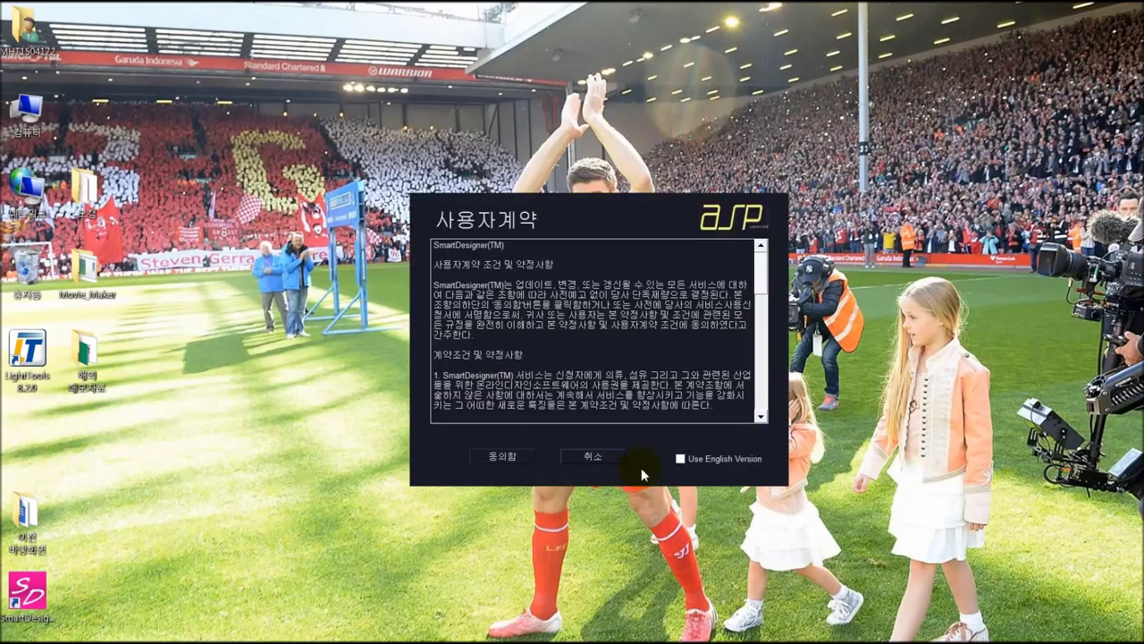
pyautogui.click(684, 461)
pyautogui.click(536, 459)
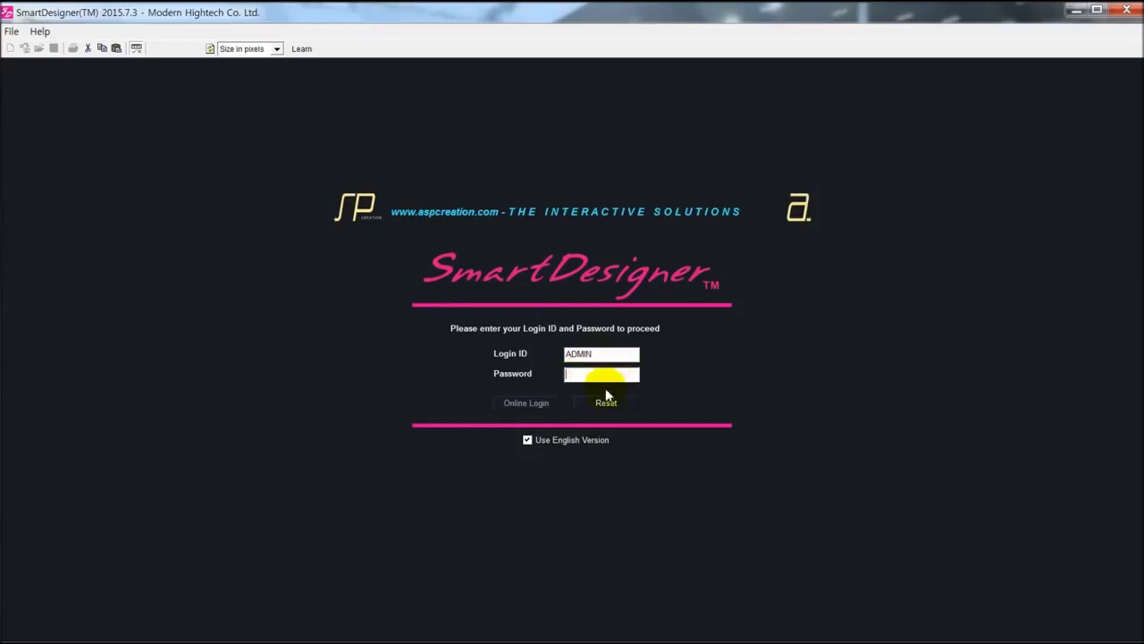
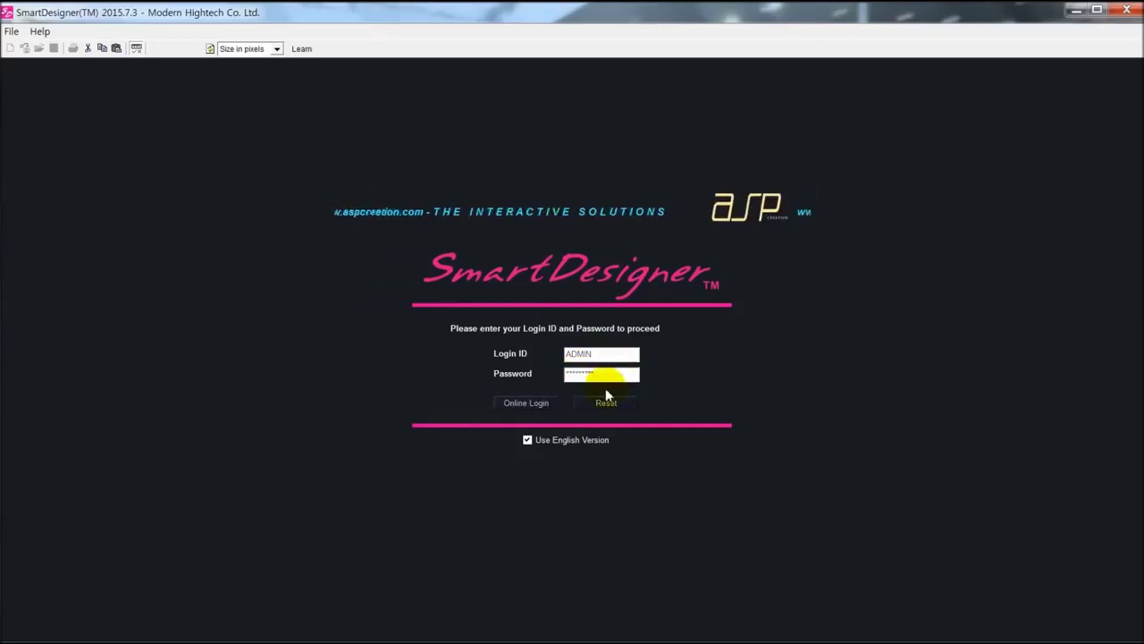
pyautogui.press('Return')
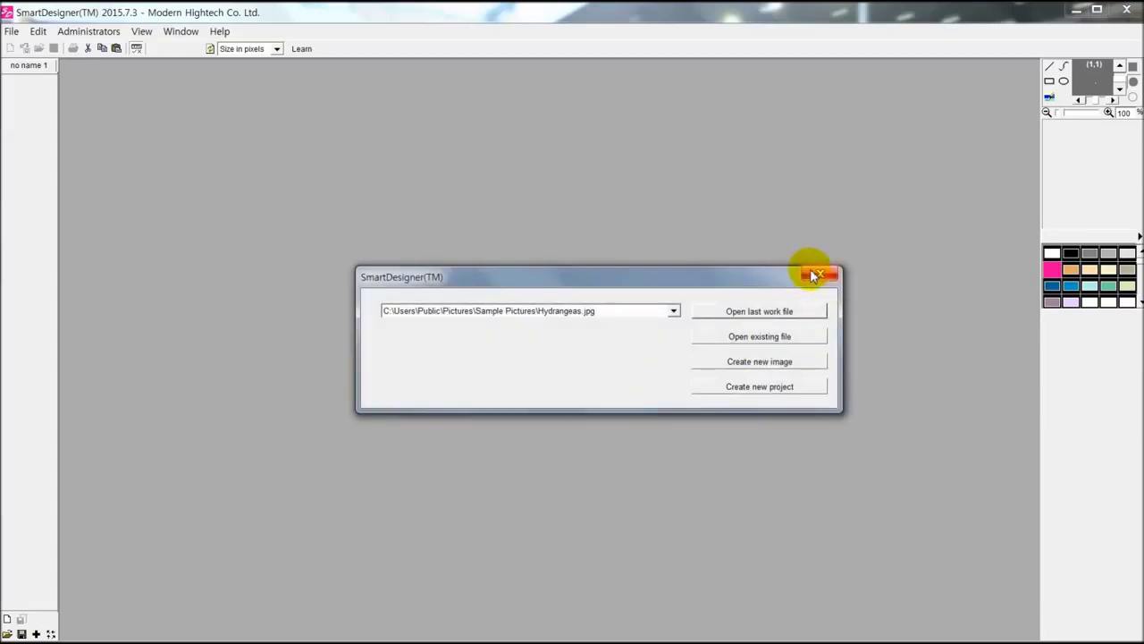
# Create new project 'no name 1' with an A4 portrait page, centred in the view
pyautogui.click(814, 274)
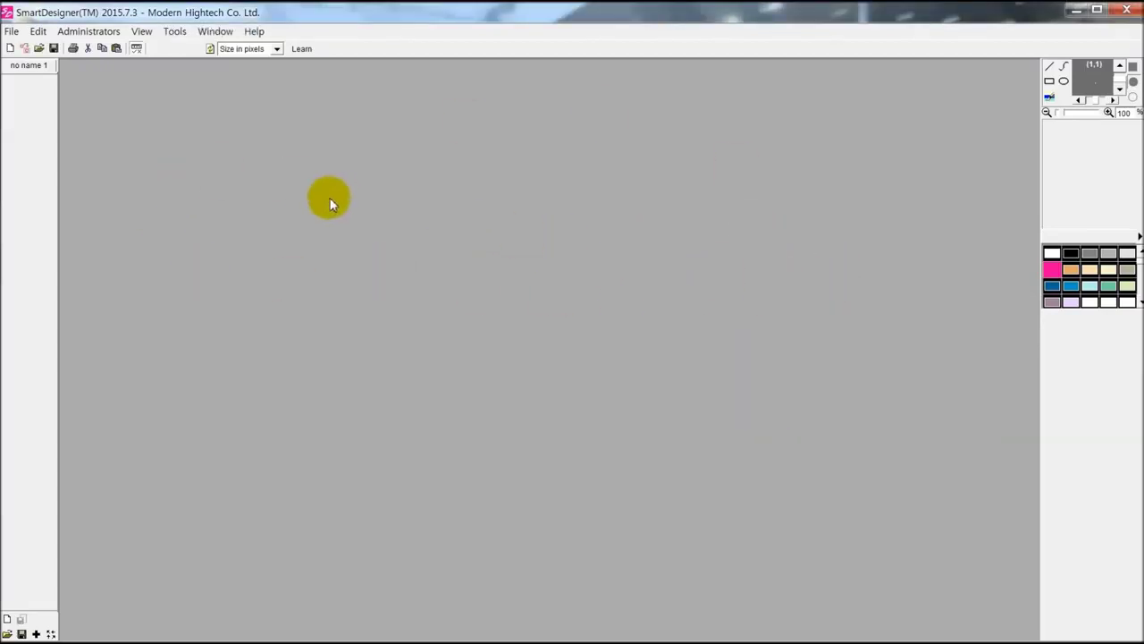
pyautogui.click(13, 34)
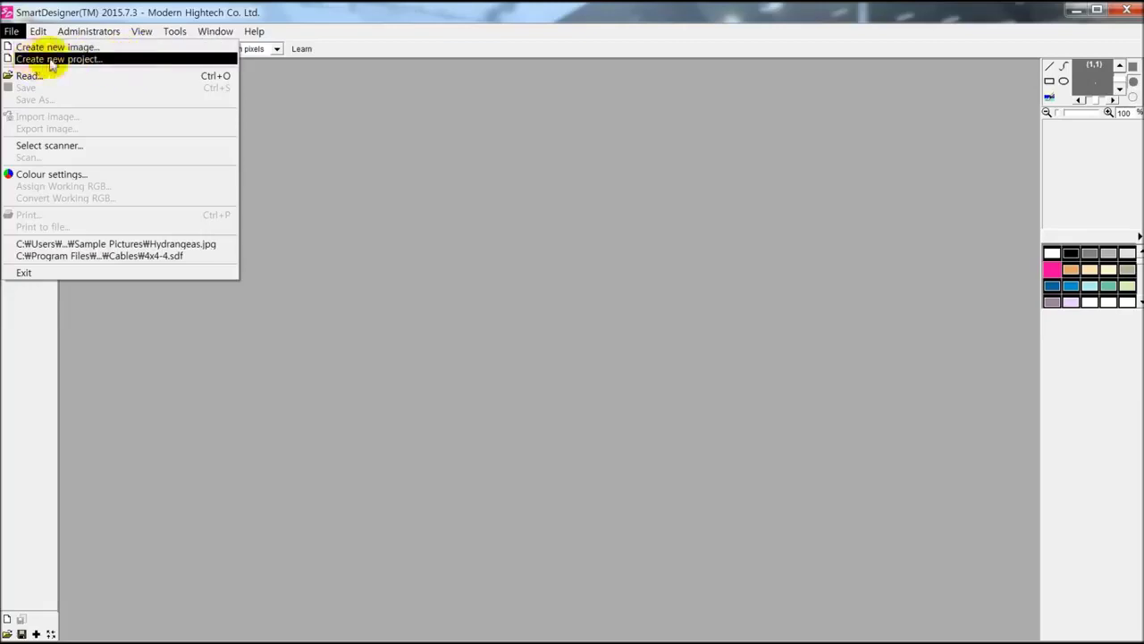
pyautogui.click(112, 61)
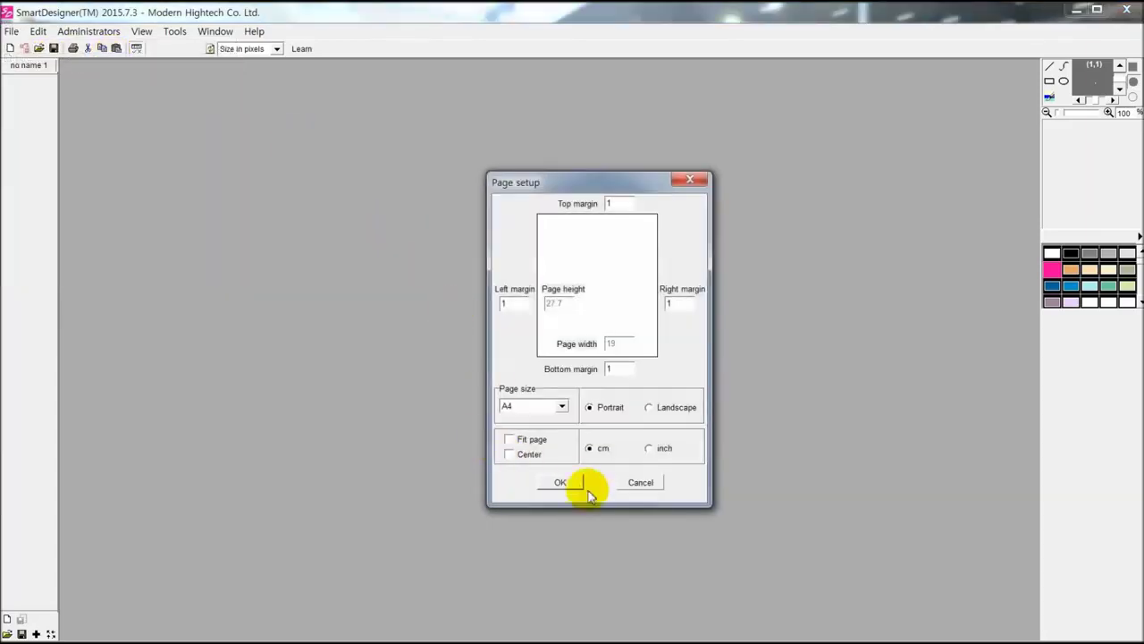
pyautogui.click(577, 486)
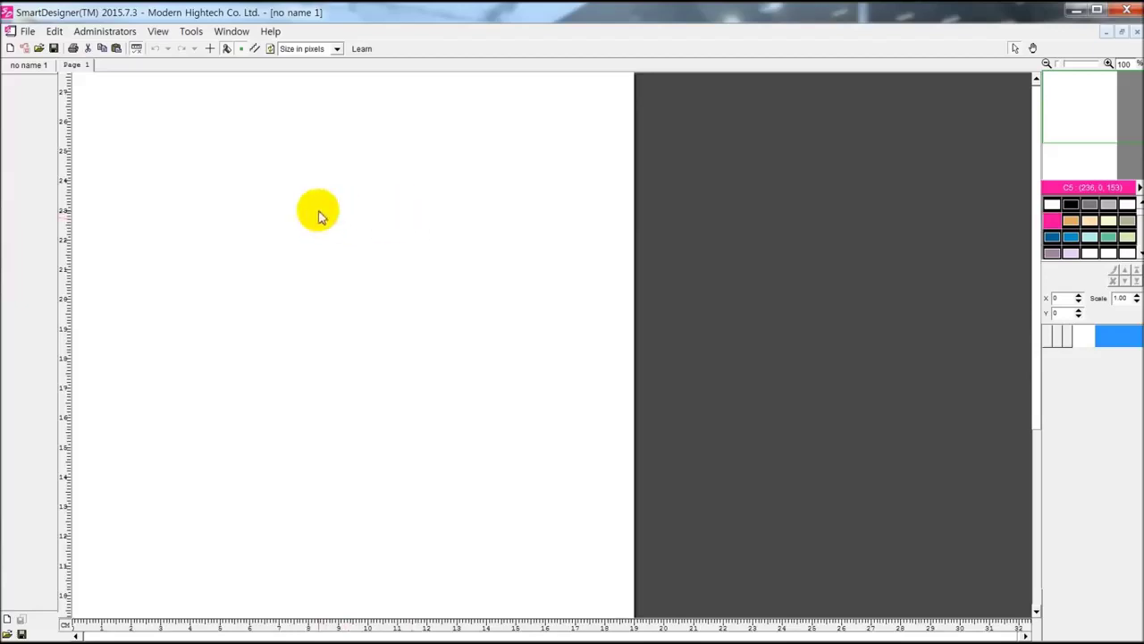
pyautogui.moveTo(319, 212); pyautogui.dragTo(586, 253)
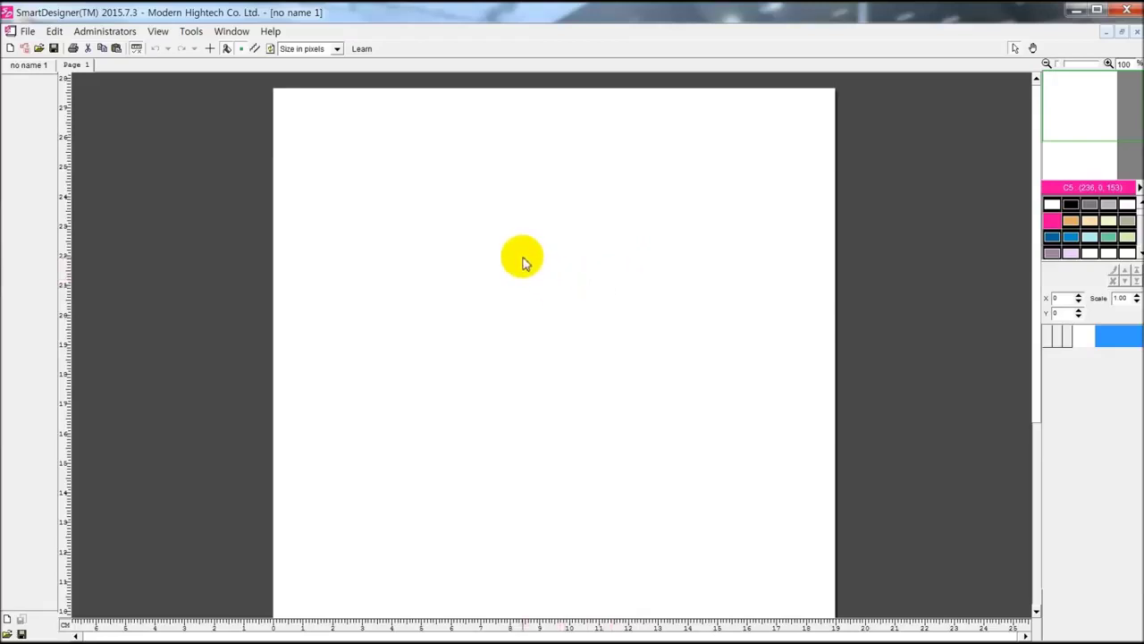
# Right-click the blank page to browse the Add > Panel Shape content options
pyautogui.rightClick(550, 264)
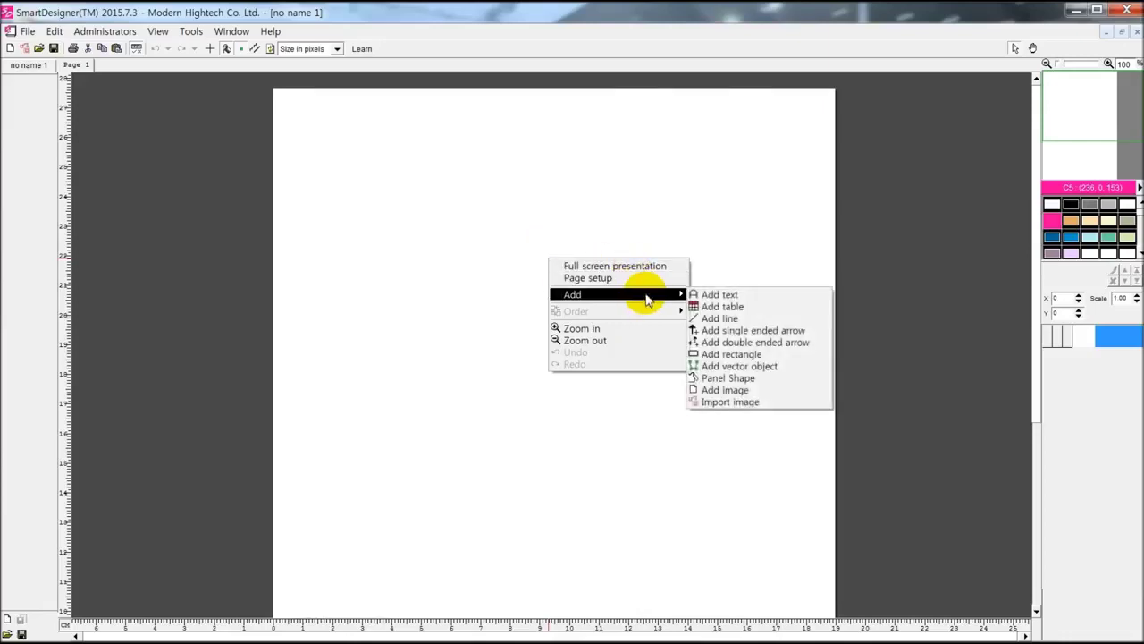
pyautogui.moveTo(617, 294)
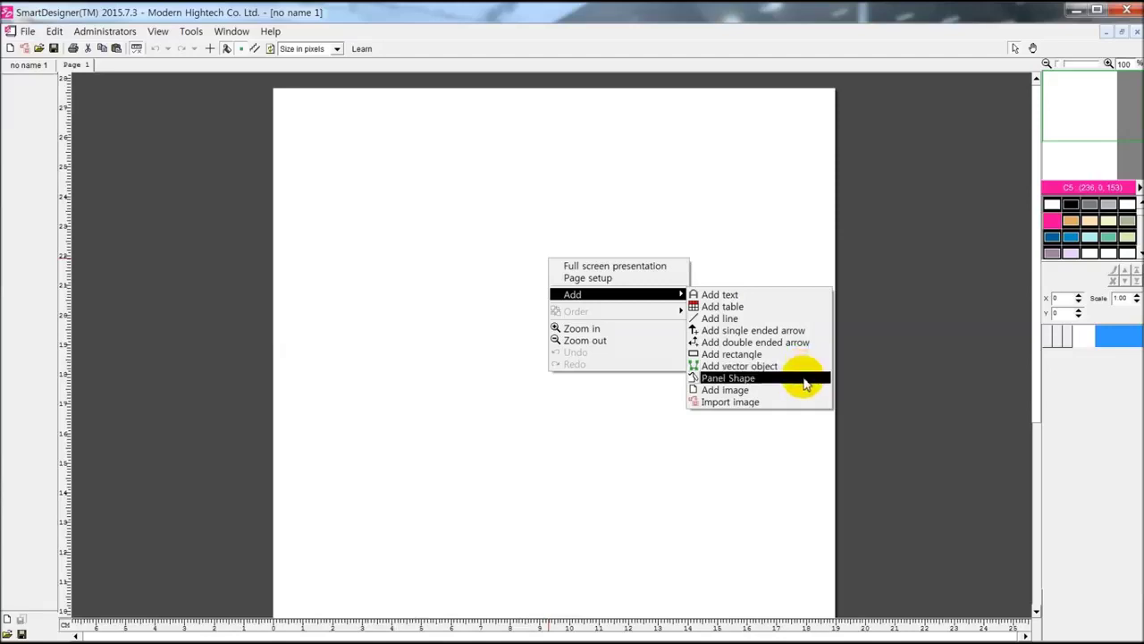
# Start a sweater-based garment in the Panel Shape builder and add a shirt collar
pyautogui.click(804, 383)
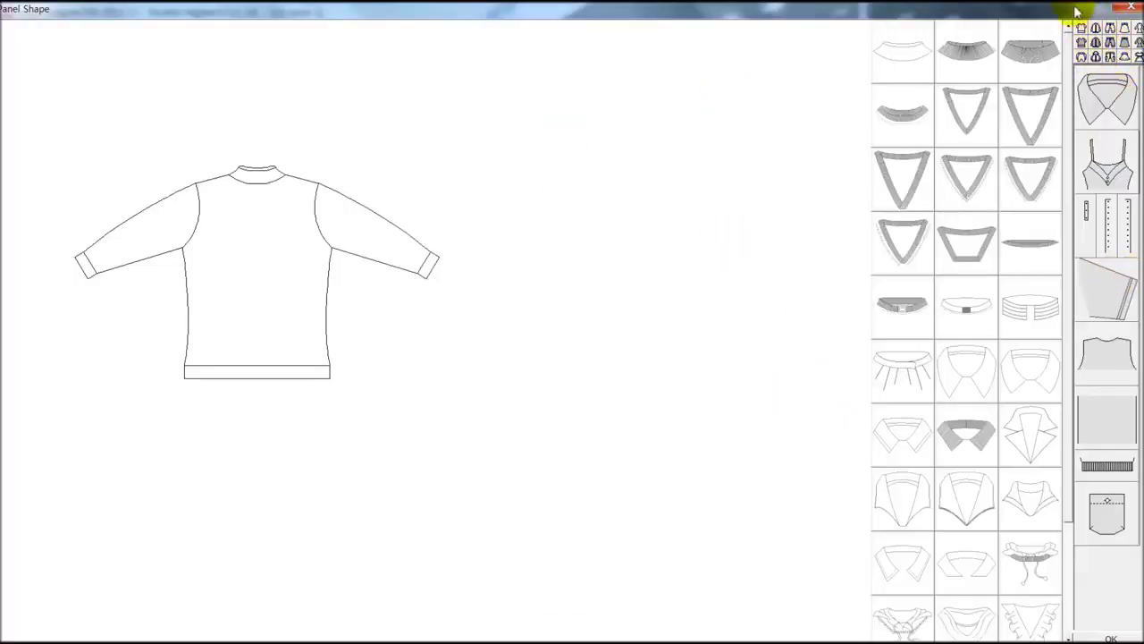
pyautogui.click(1110, 29)
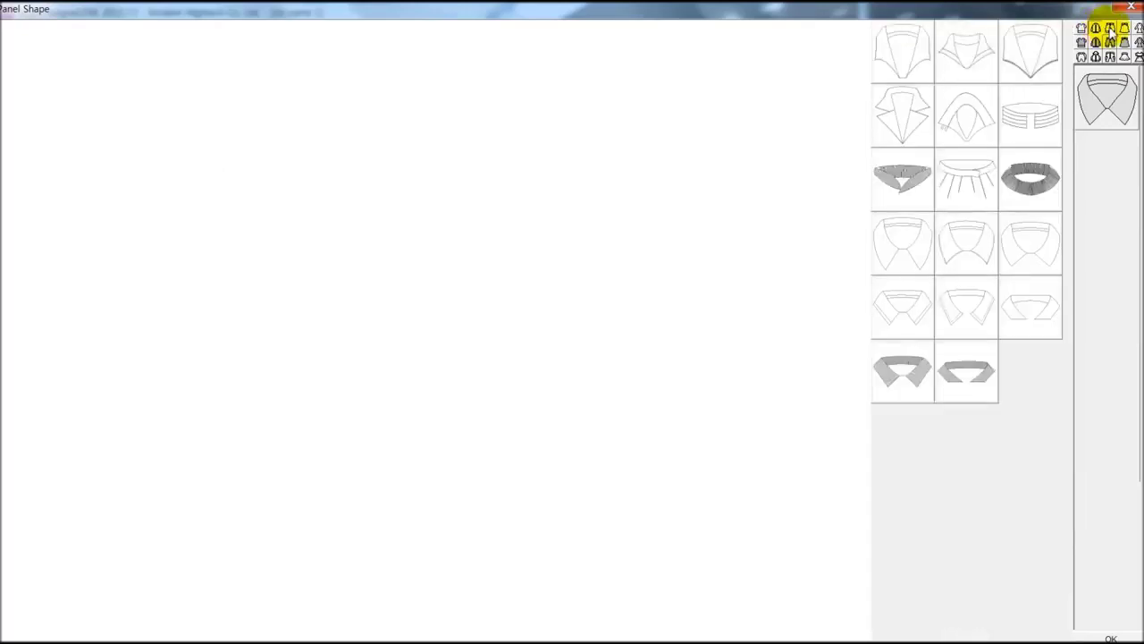
pyautogui.click(1124, 30)
pyautogui.click(1126, 33)
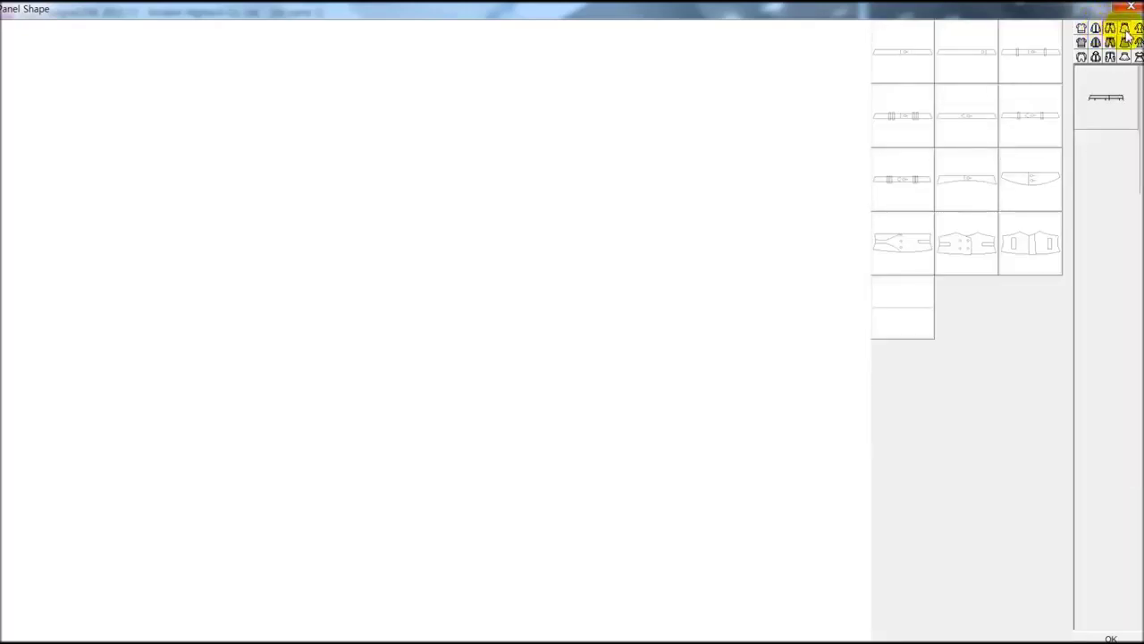
pyautogui.click(1080, 29)
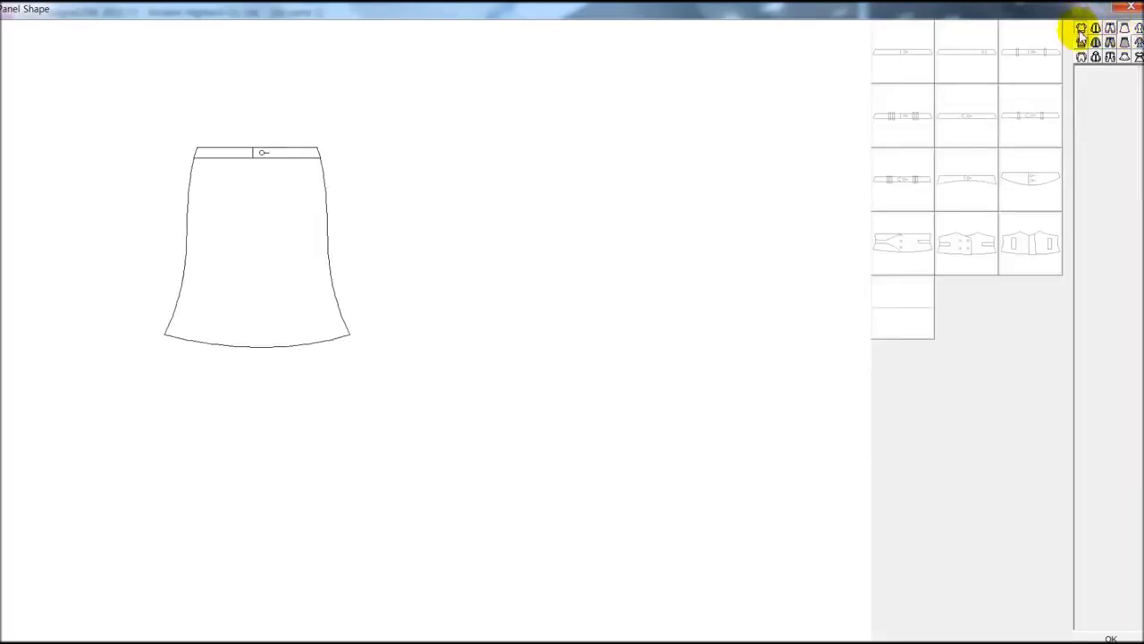
pyautogui.scroll(-5, 1040, 274)
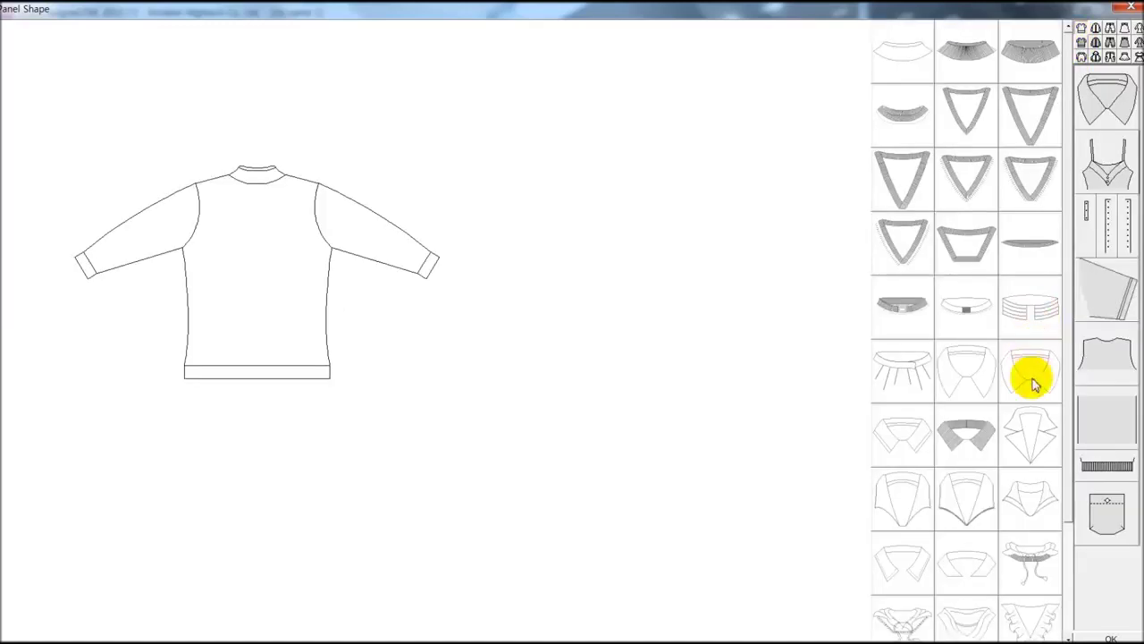
pyautogui.click(1032, 377)
# Add a buttoned placket, cuffed short sleeves, curved hem and chest pocket, then place the polo
pyautogui.click(1086, 221)
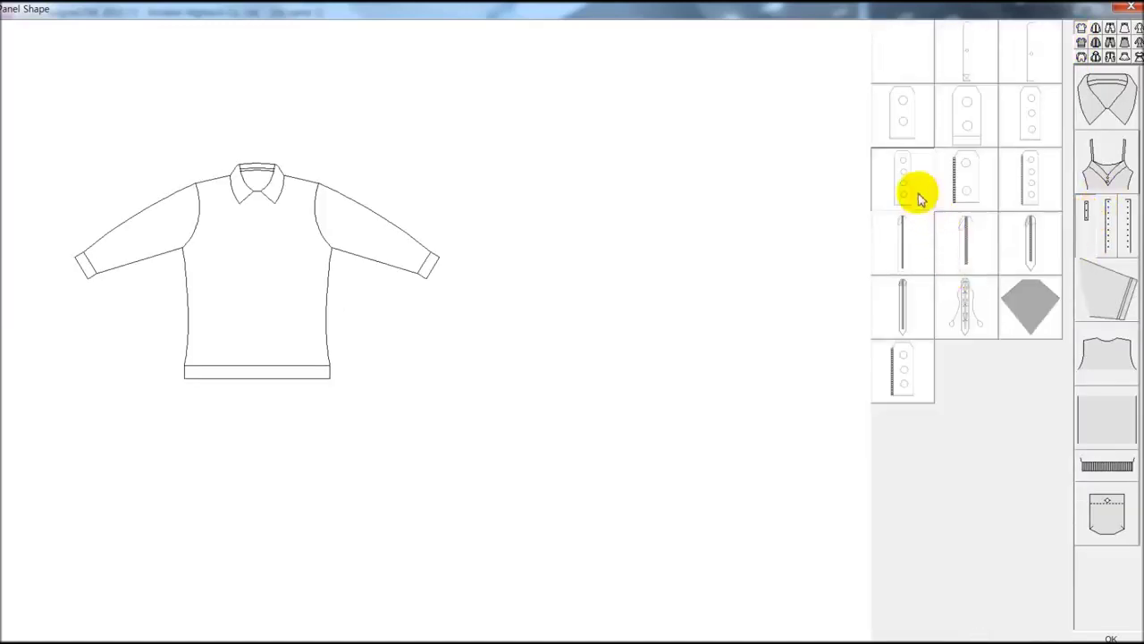
pyautogui.click(903, 115)
pyautogui.click(1105, 343)
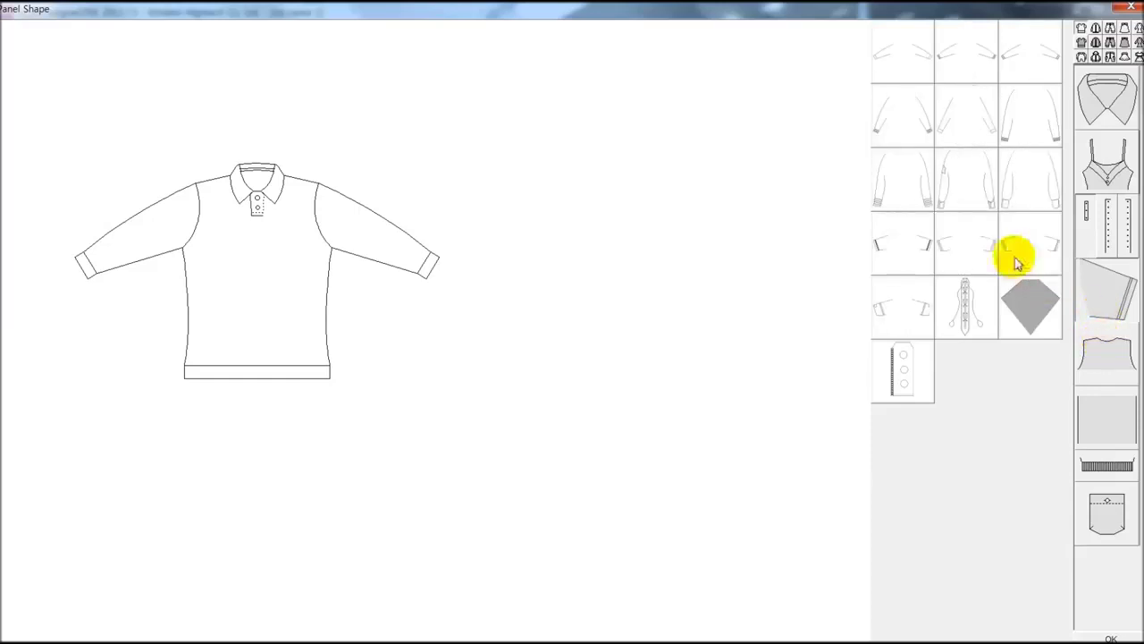
pyautogui.click(907, 246)
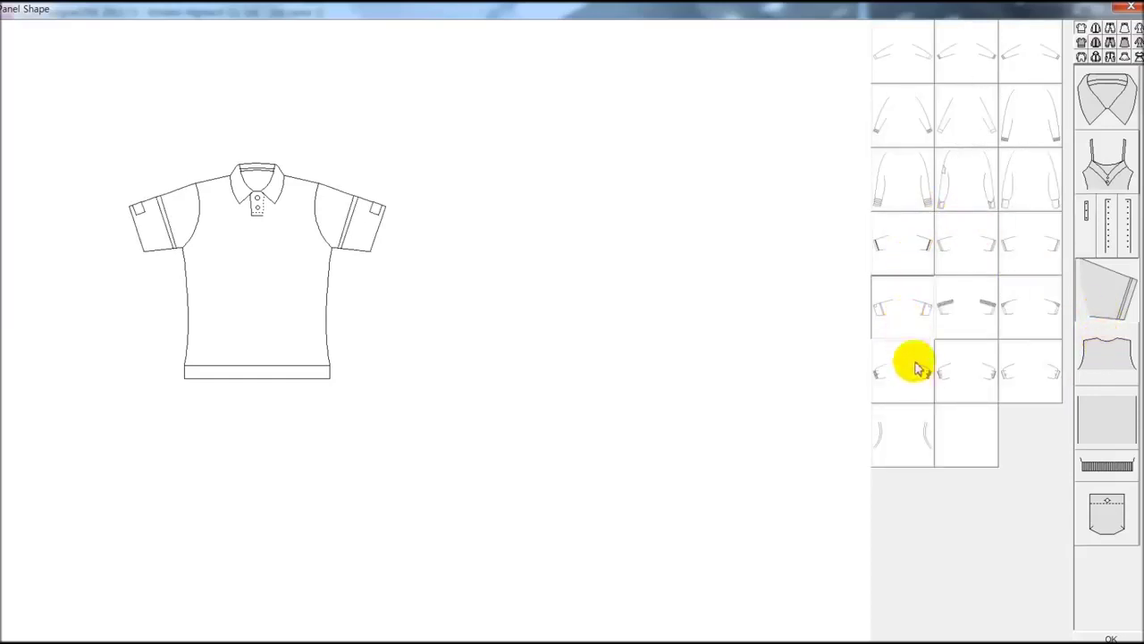
pyautogui.click(1107, 465)
pyautogui.click(968, 179)
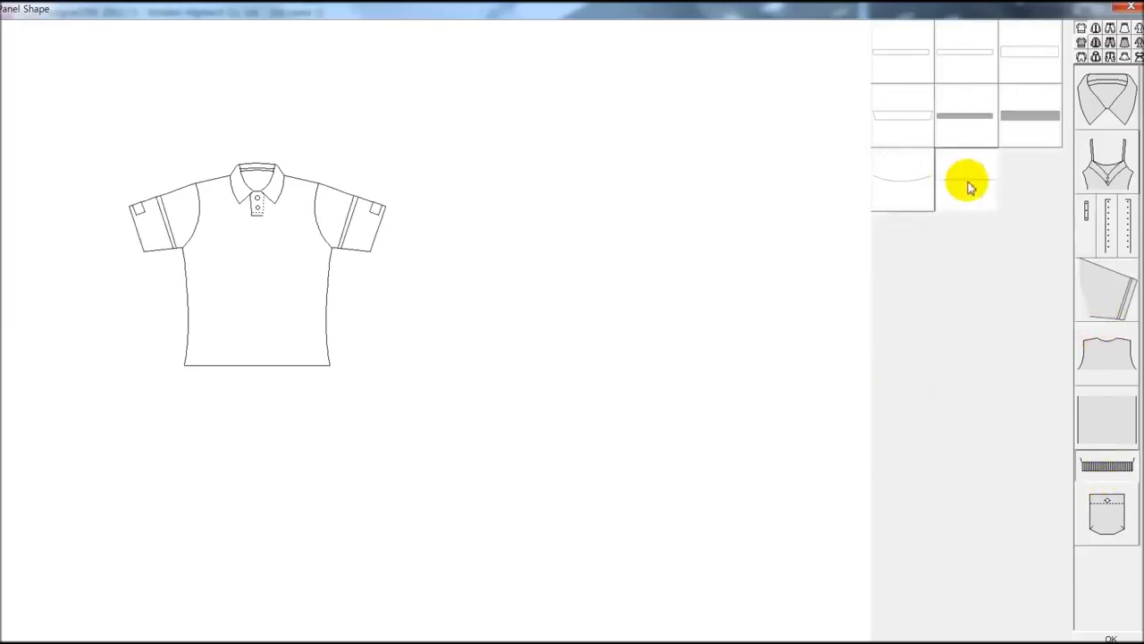
pyautogui.click(924, 178)
pyautogui.click(1099, 525)
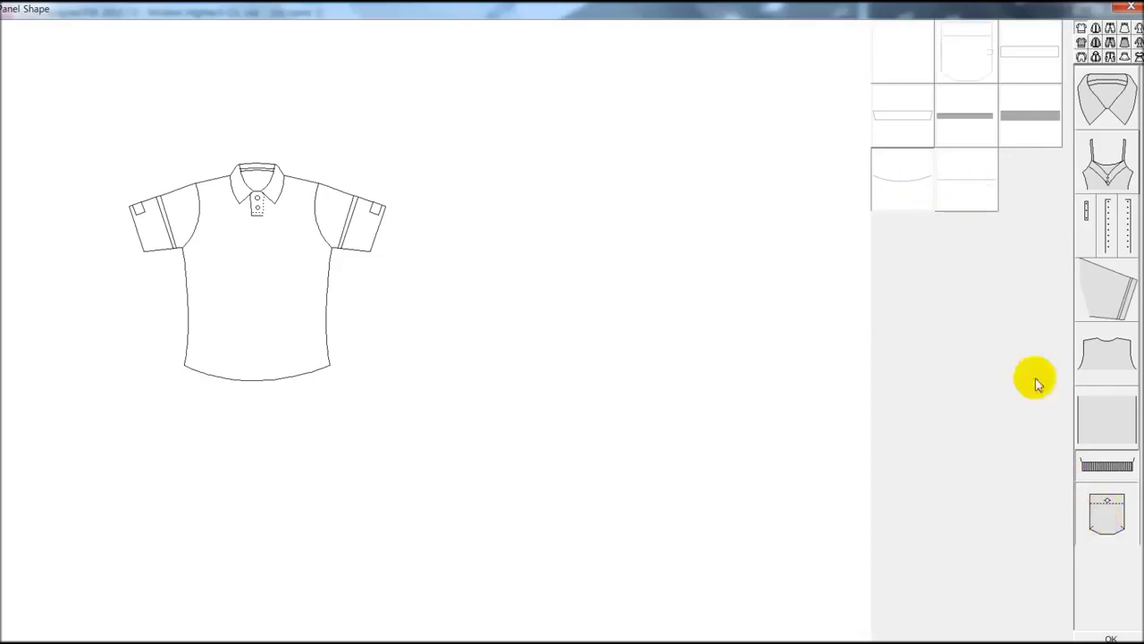
pyautogui.click(964, 184)
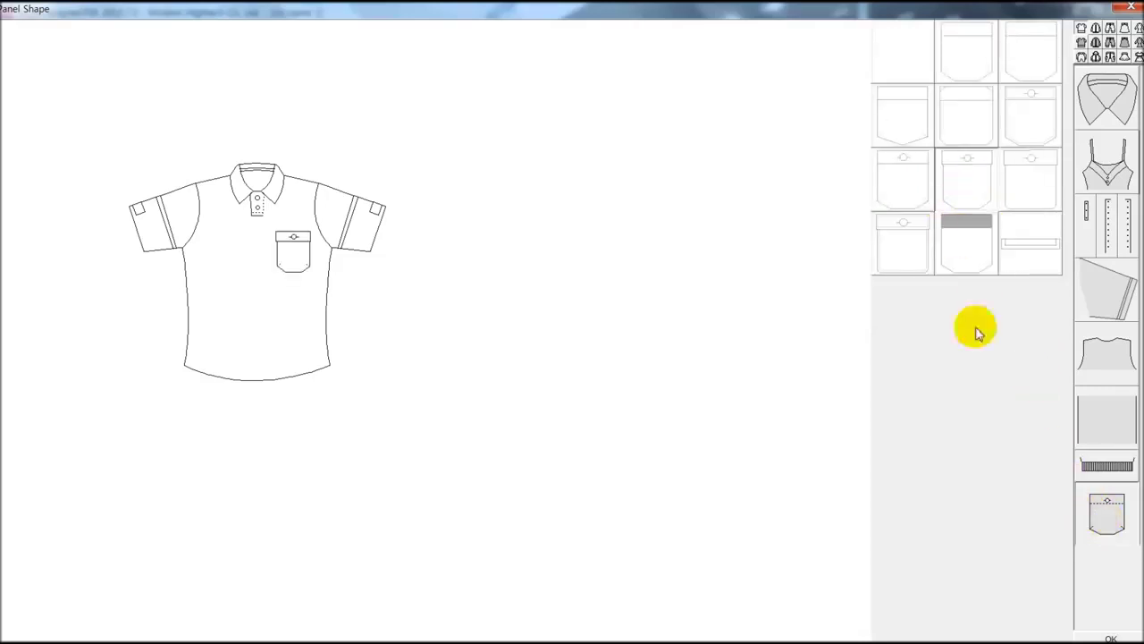
pyautogui.click(1109, 636)
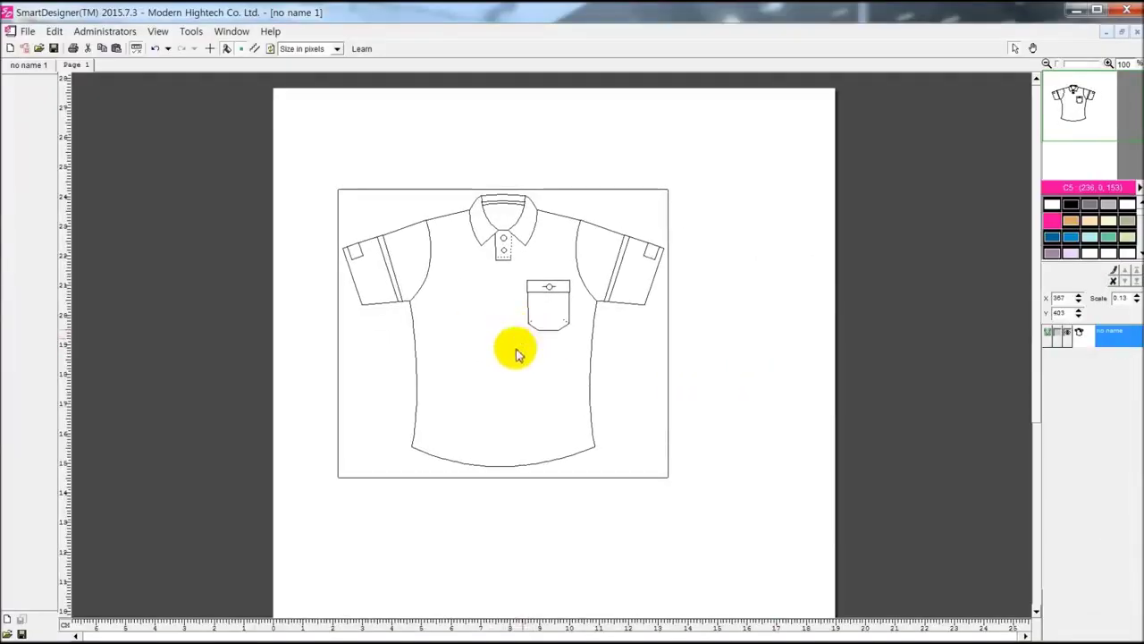
# Refine the polo outline's shoulders, collar point and side seam, then pick blue
pyautogui.doubleClick(516, 356)
pyautogui.scroll(2, 546, 253)
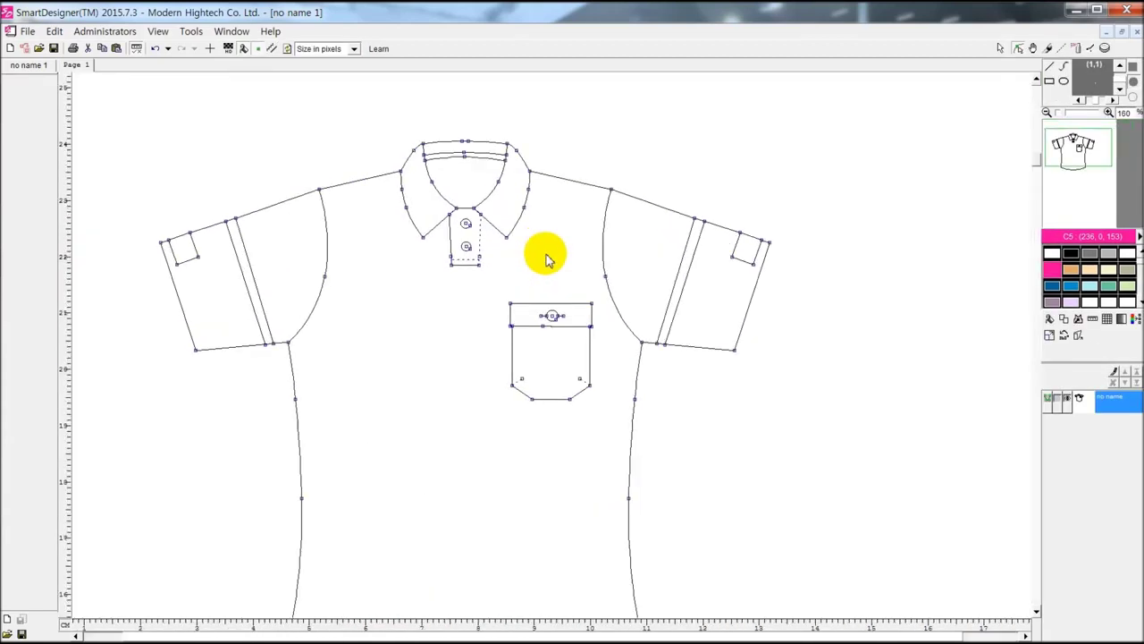
pyautogui.moveTo(610, 189)
pyautogui.mouseDown()
pyautogui.moveTo(623, 191)
pyautogui.moveTo(609, 191)
pyautogui.mouseUp()
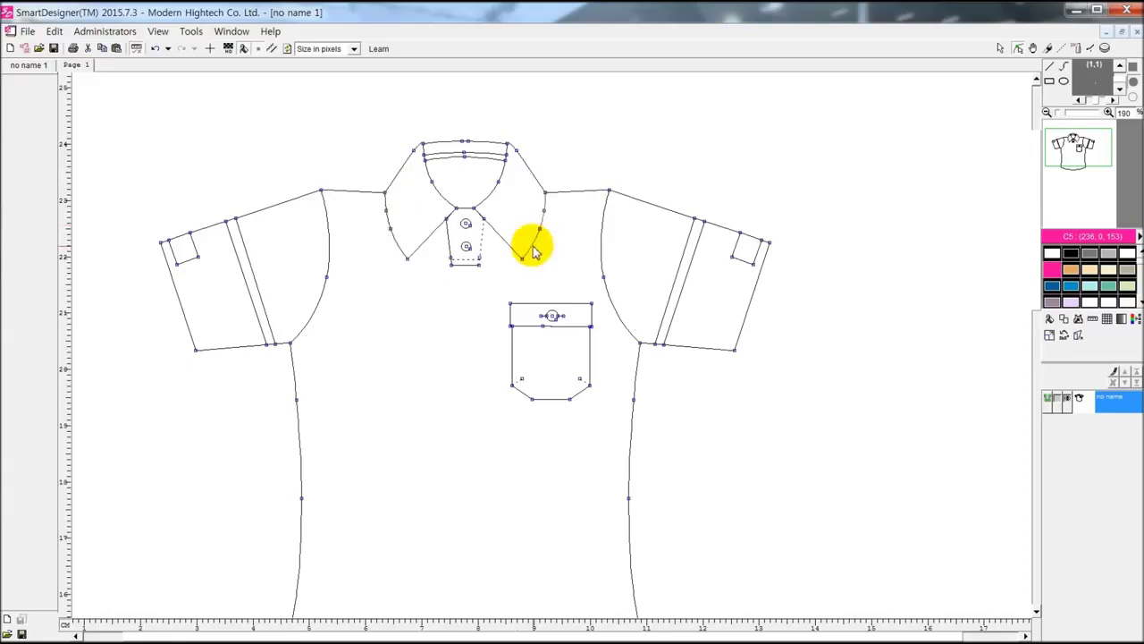
pyautogui.moveTo(518, 226); pyautogui.dragTo(503, 235)
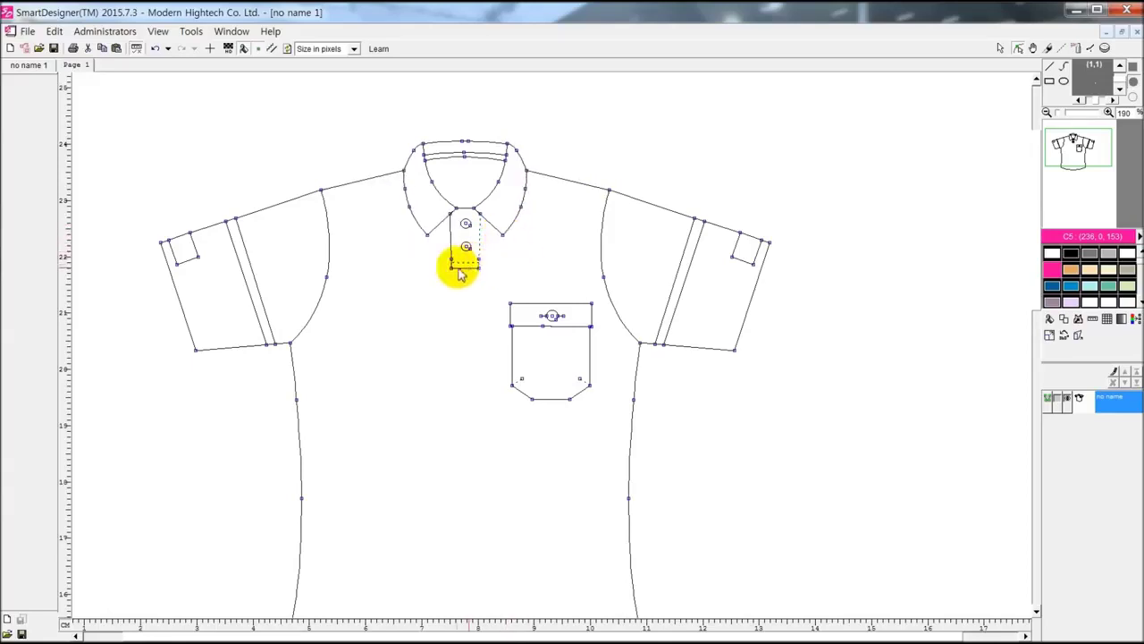
pyautogui.scroll(-2, 529, 304)
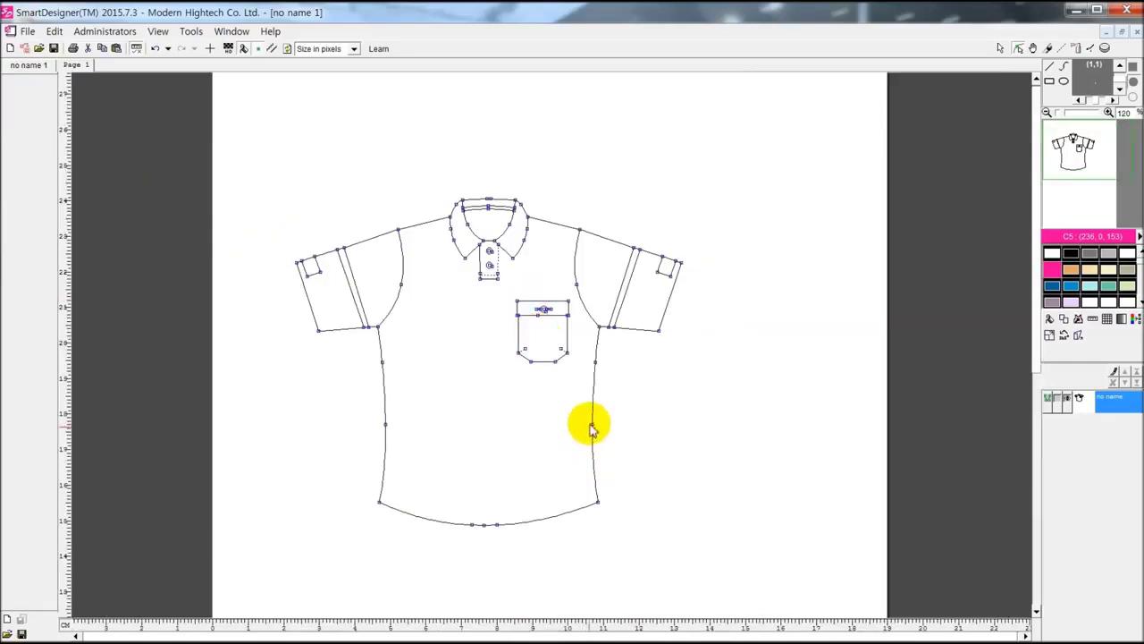
pyautogui.moveTo(591, 425); pyautogui.dragTo(604, 424)
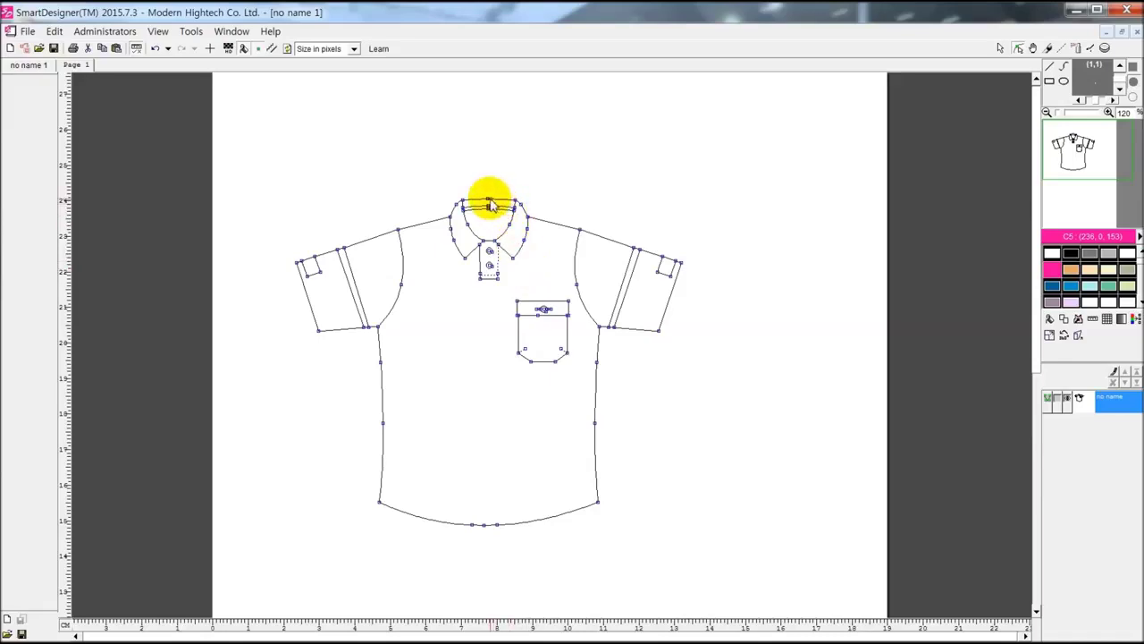
pyautogui.scroll(2, 536, 258)
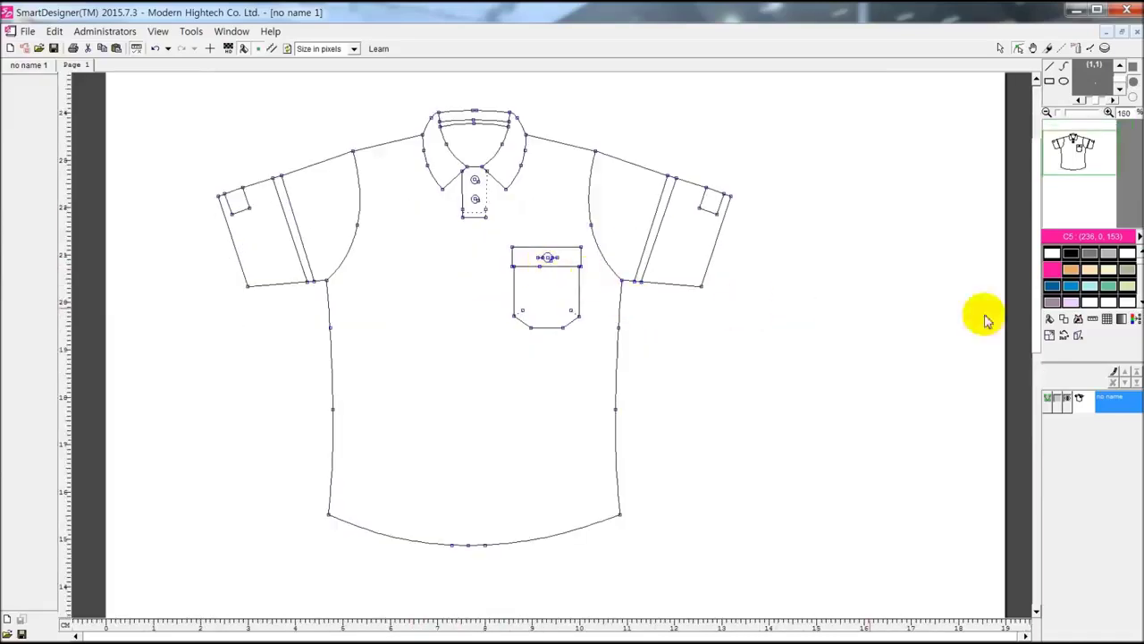
pyautogui.click(1066, 285)
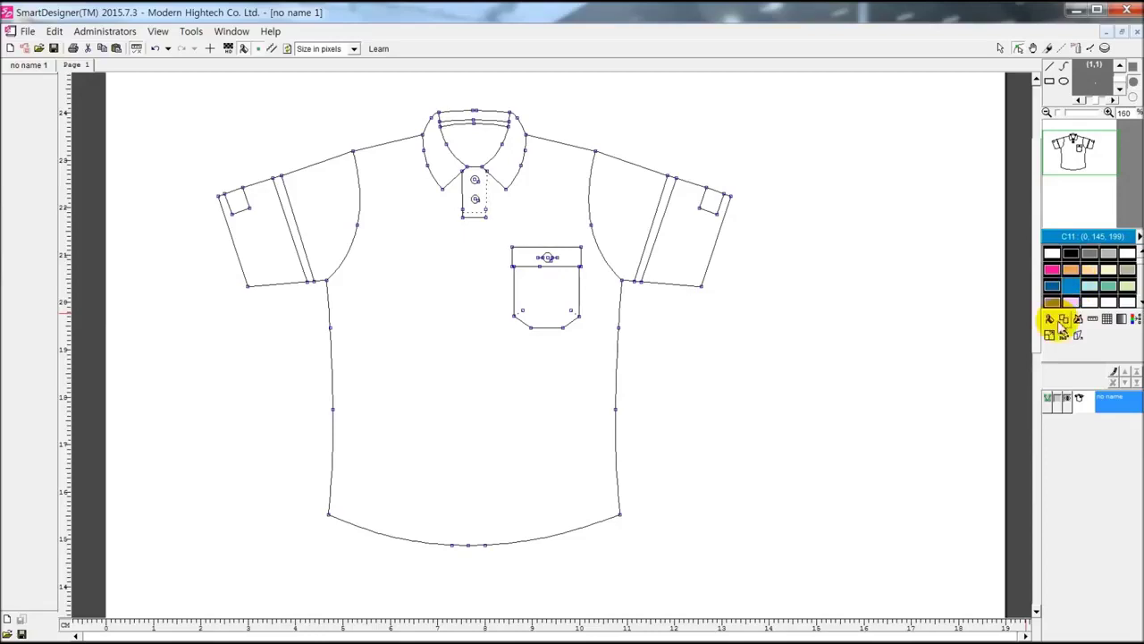
# Fill the polo body, placket, both shoulders and back neck with blue C11
pyautogui.click(1062, 327)
pyautogui.click(582, 395)
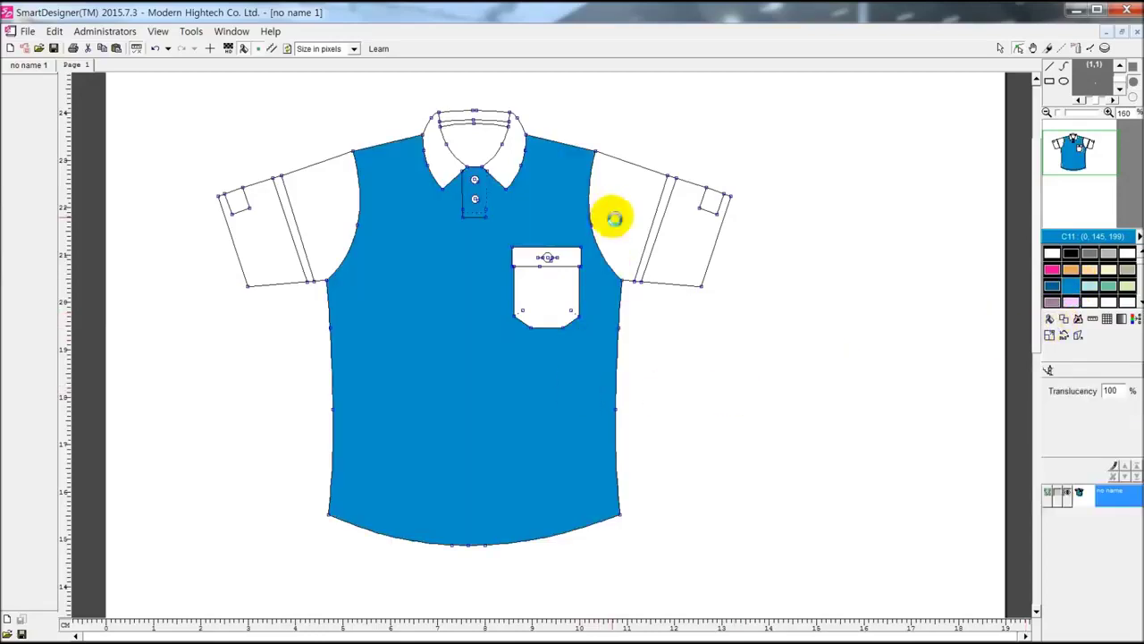
pyautogui.click(614, 218)
pyautogui.click(295, 234)
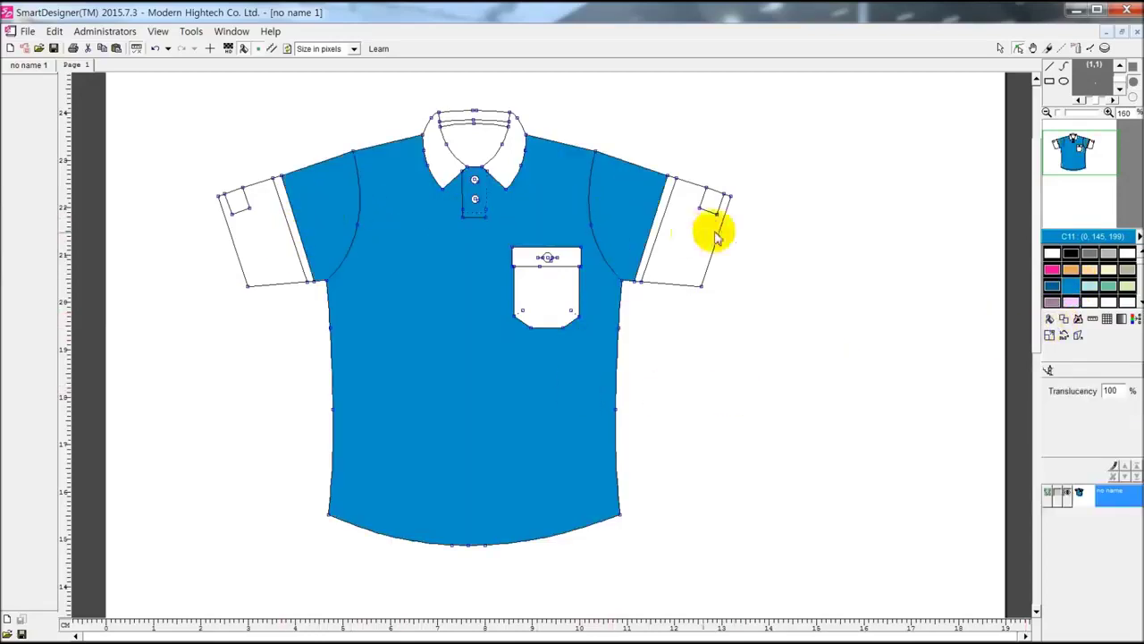
pyautogui.click(487, 136)
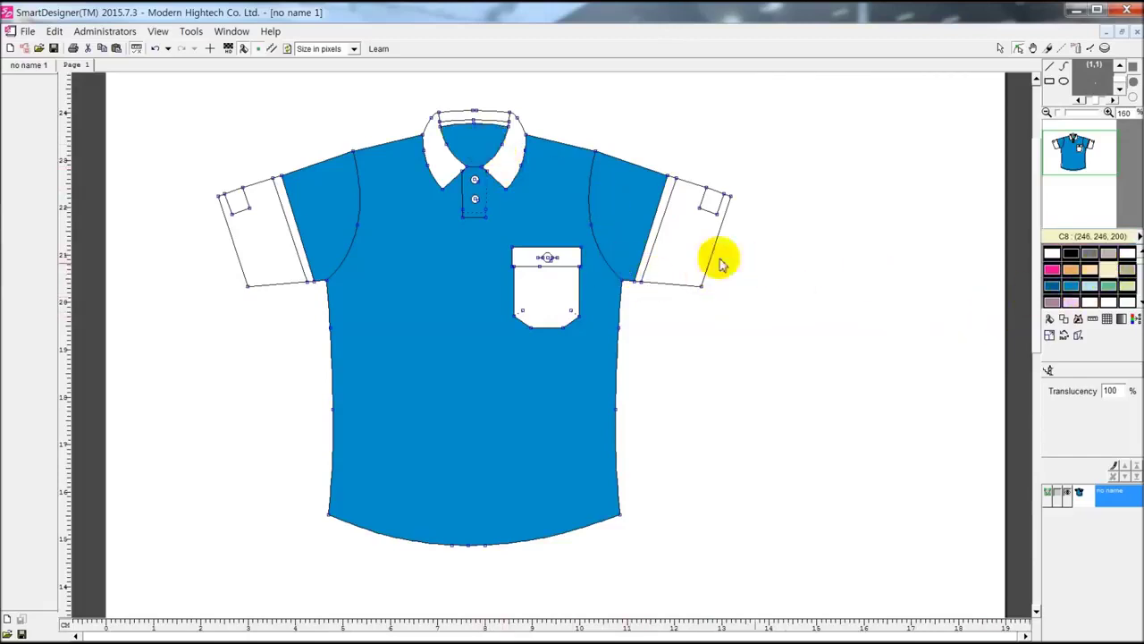
# Fill the collar pieces, both sleeve panels, and pocket body and flap cream C8
pyautogui.click(505, 153)
pyautogui.click(458, 159)
pyautogui.click(461, 118)
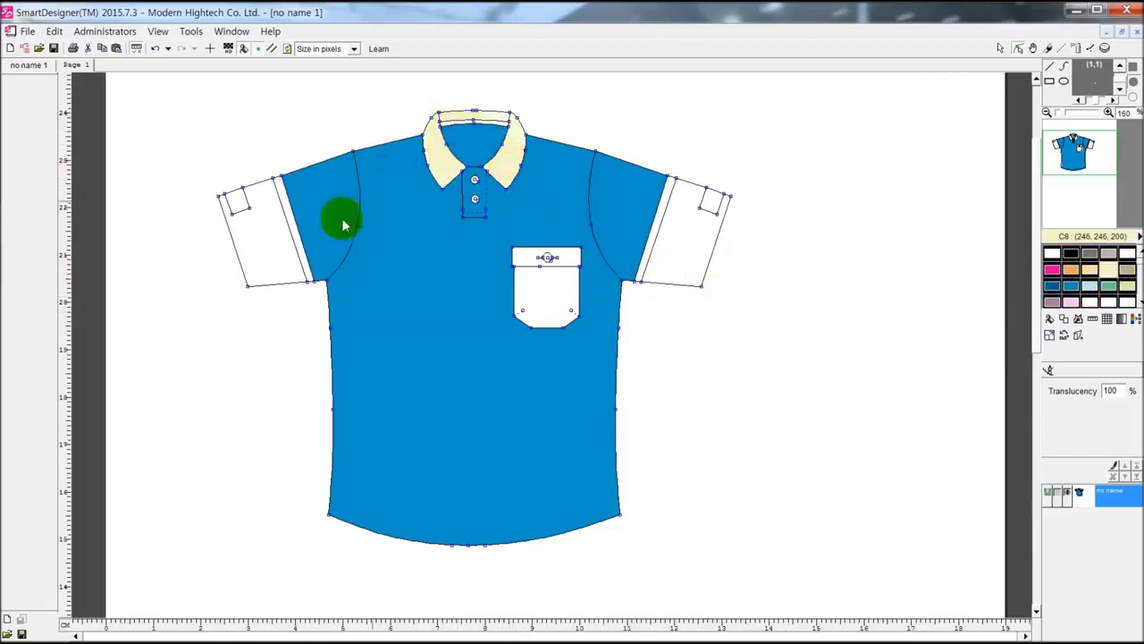
pyautogui.click(259, 256)
pyautogui.click(677, 225)
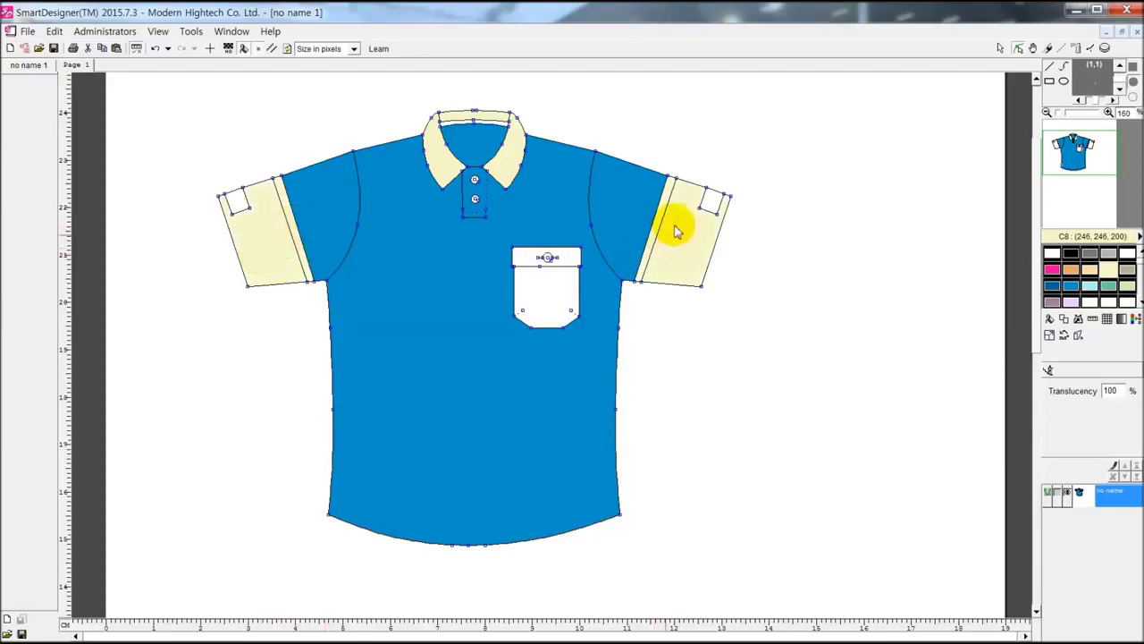
pyautogui.click(544, 288)
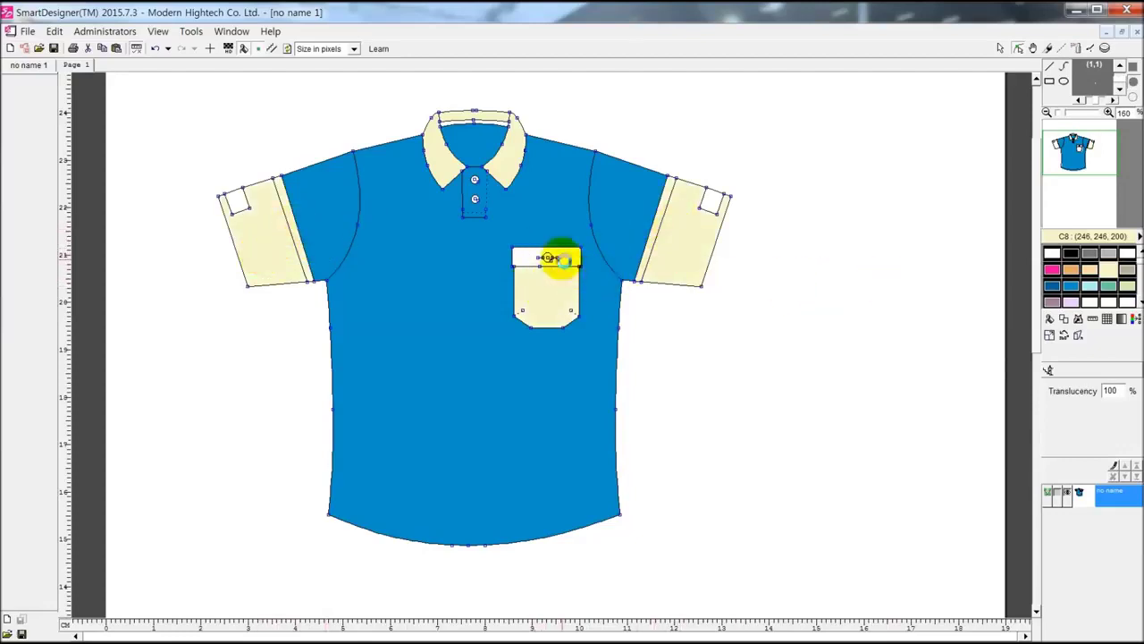
pyautogui.click(555, 258)
# Fill the sleeve tabs and pocket button blue, then reselect the coloured shirt
pyautogui.click(1067, 290)
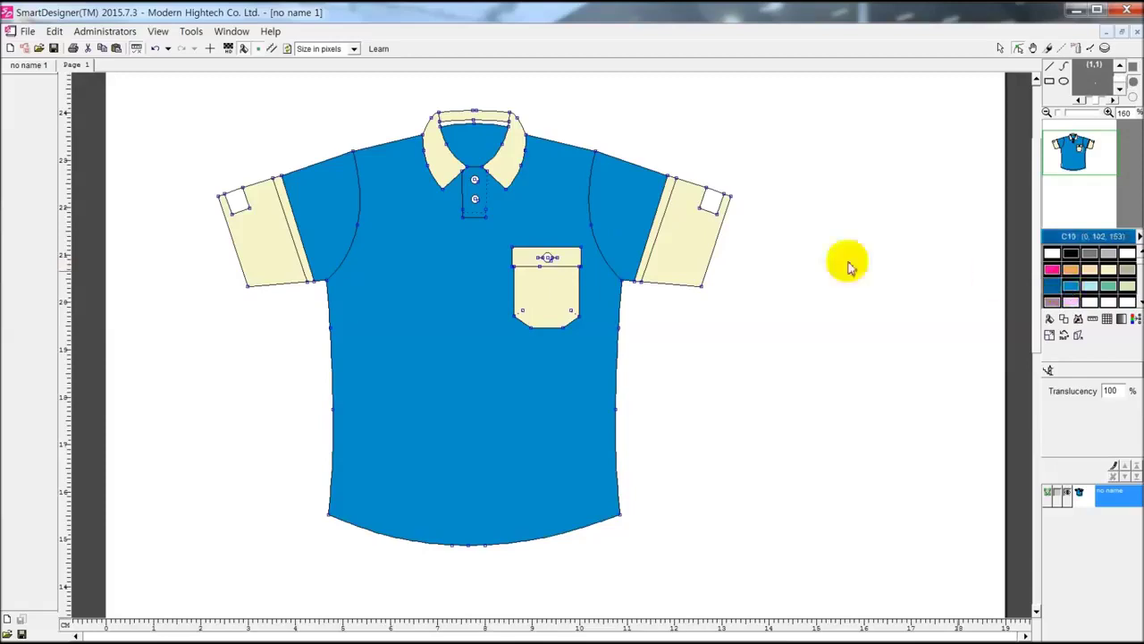
pyautogui.click(710, 203)
pyautogui.click(232, 204)
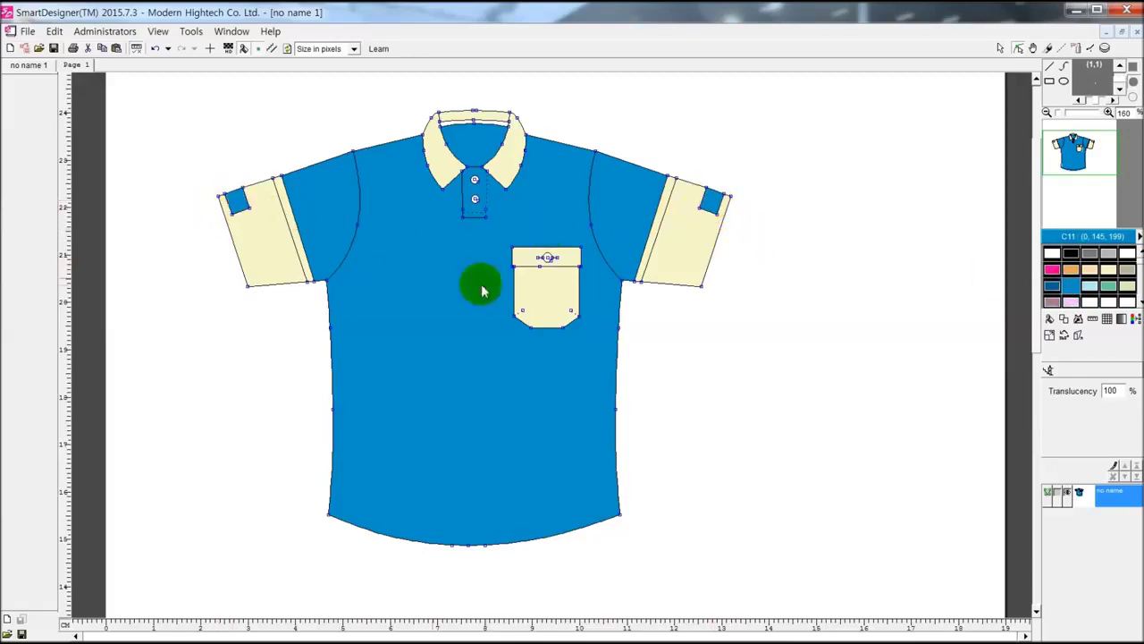
pyautogui.click(548, 259)
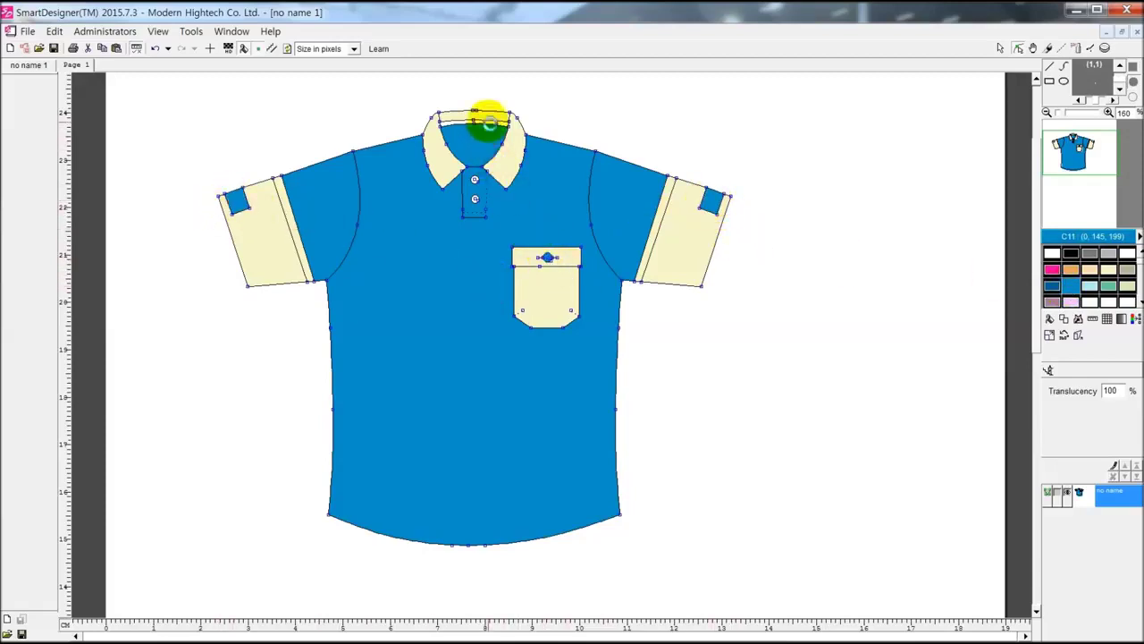
pyautogui.click(474, 177)
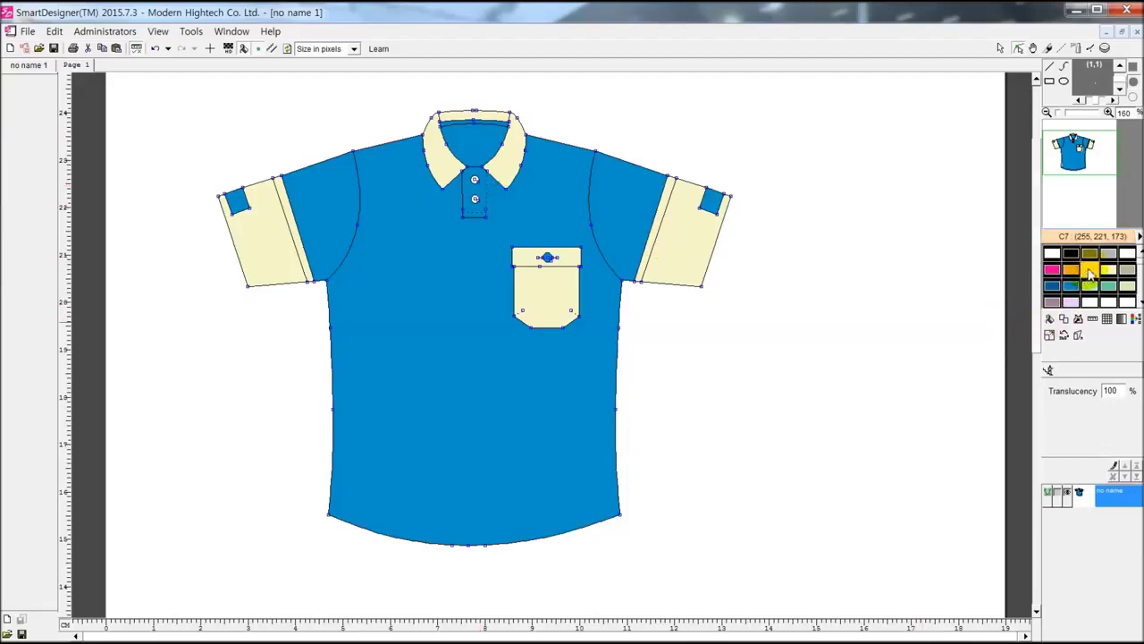
pyautogui.click(590, 186)
pyautogui.click(474, 183)
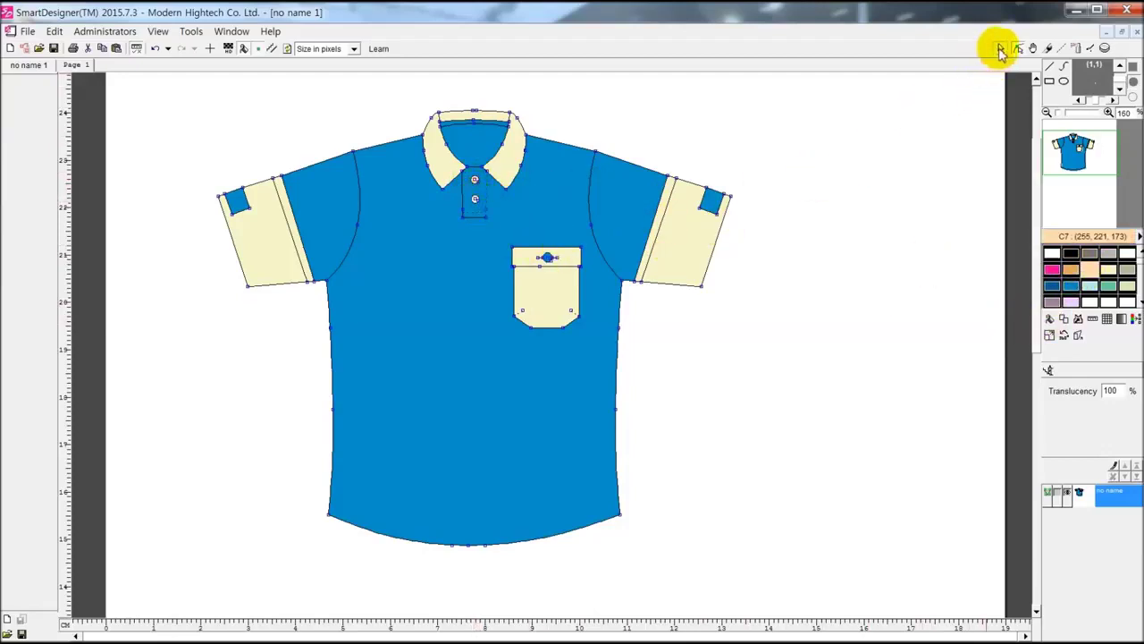
pyautogui.click(1000, 50)
pyautogui.click(540, 406)
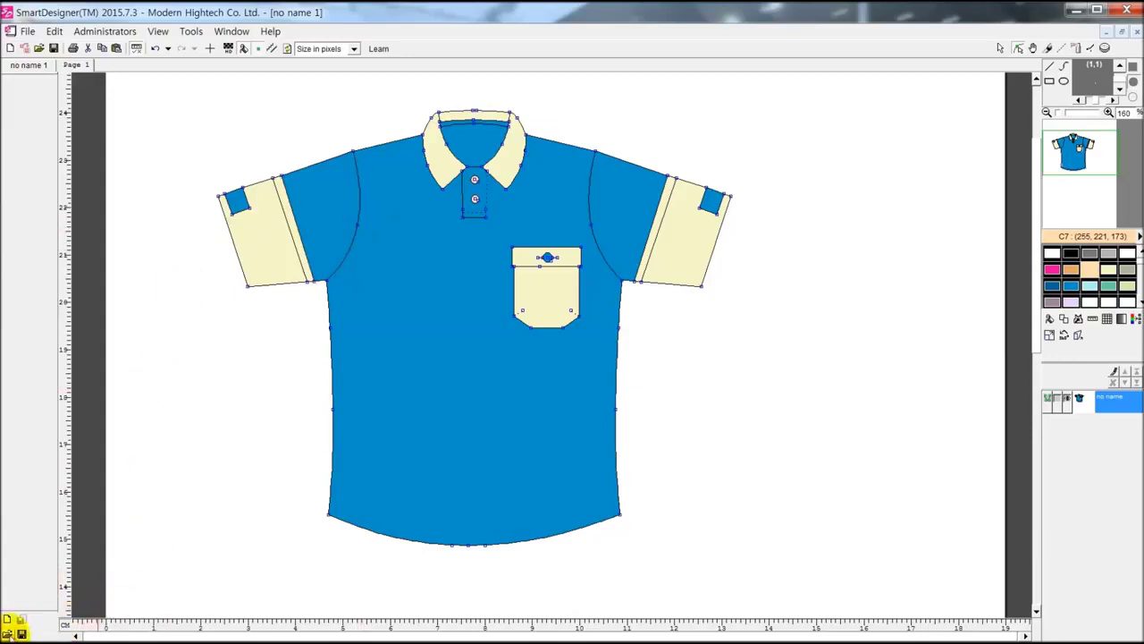
# Create a second document, 'no name 2', as a blank landscape general image
pyautogui.click(28, 31)
pyautogui.click(581, 347)
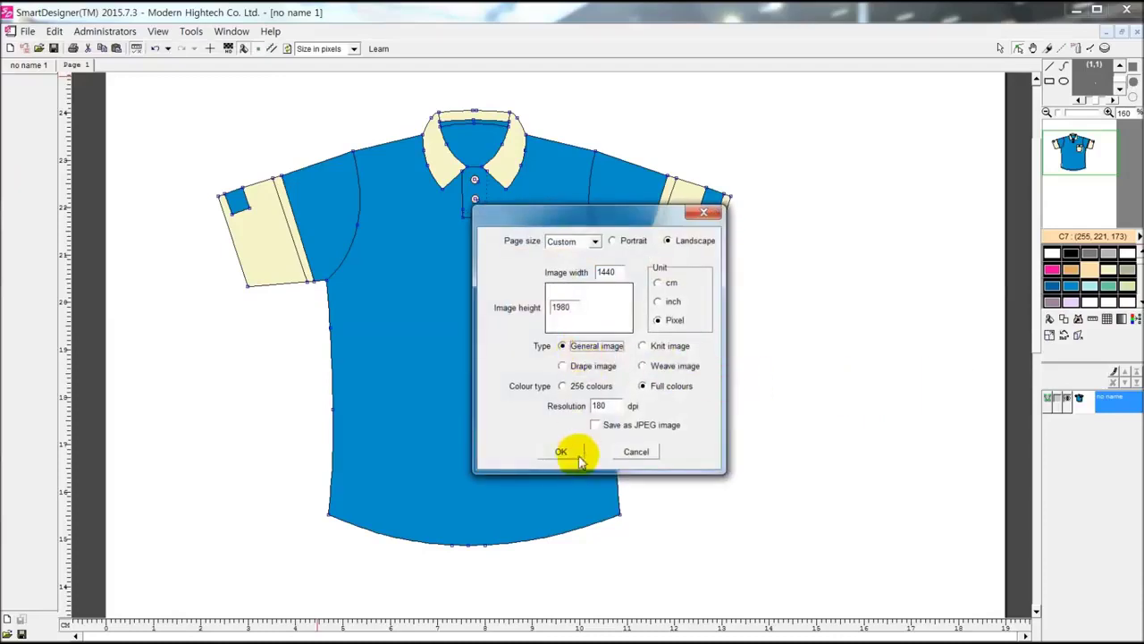
pyautogui.click(580, 457)
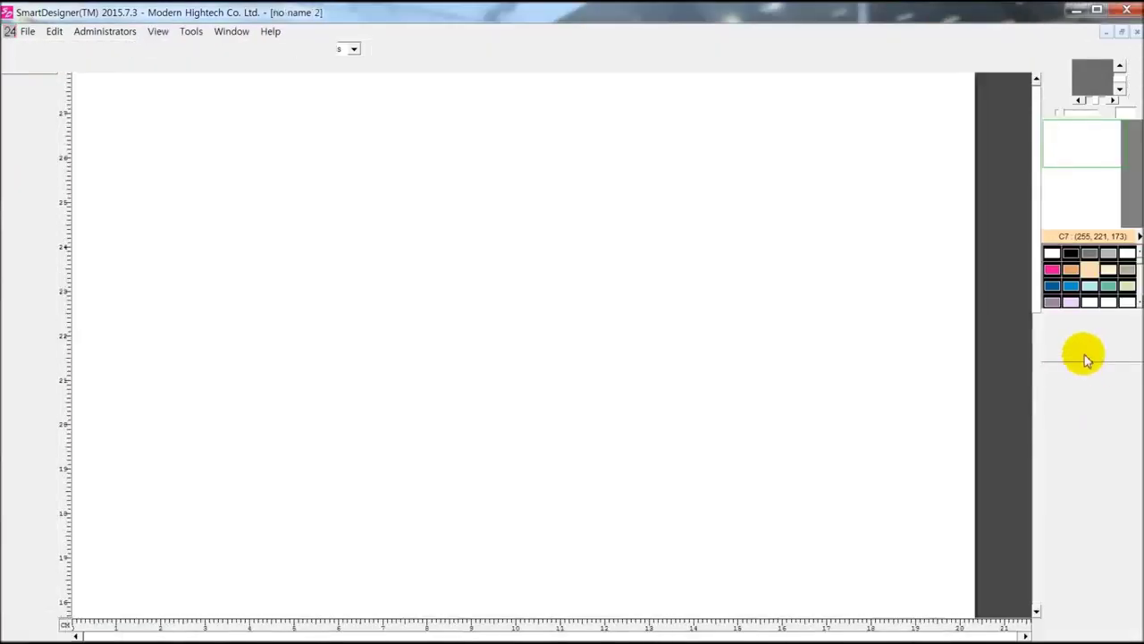
pyautogui.click(1077, 352)
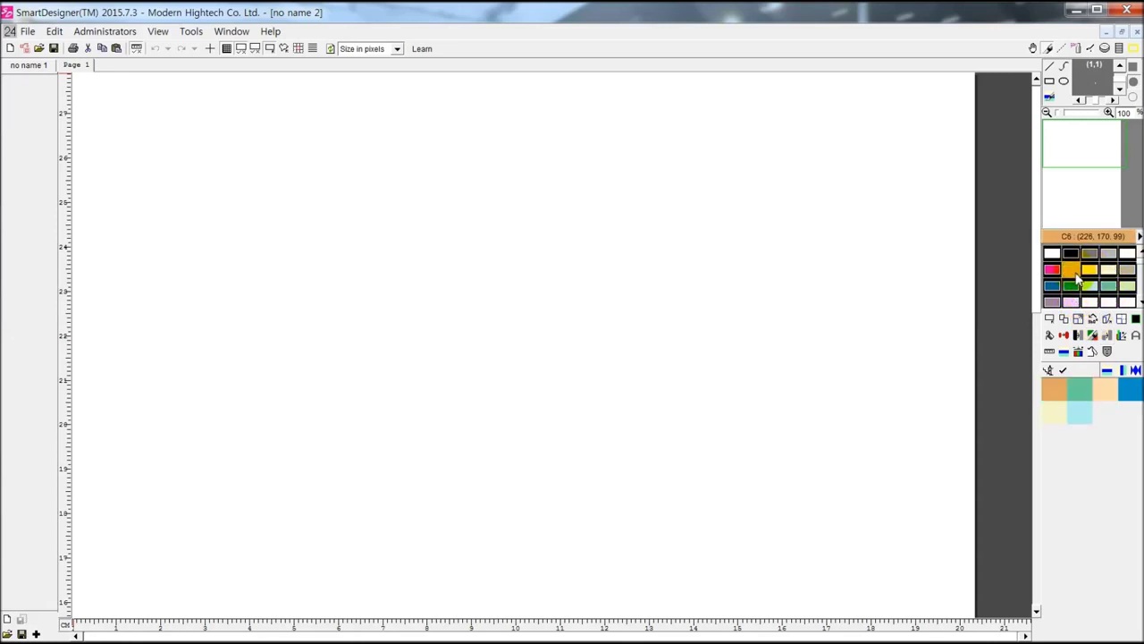
# Generate checker combinations and browse them in a 10 x 4 grid, resizing previews
pyautogui.click(1078, 352)
pyautogui.click(1065, 371)
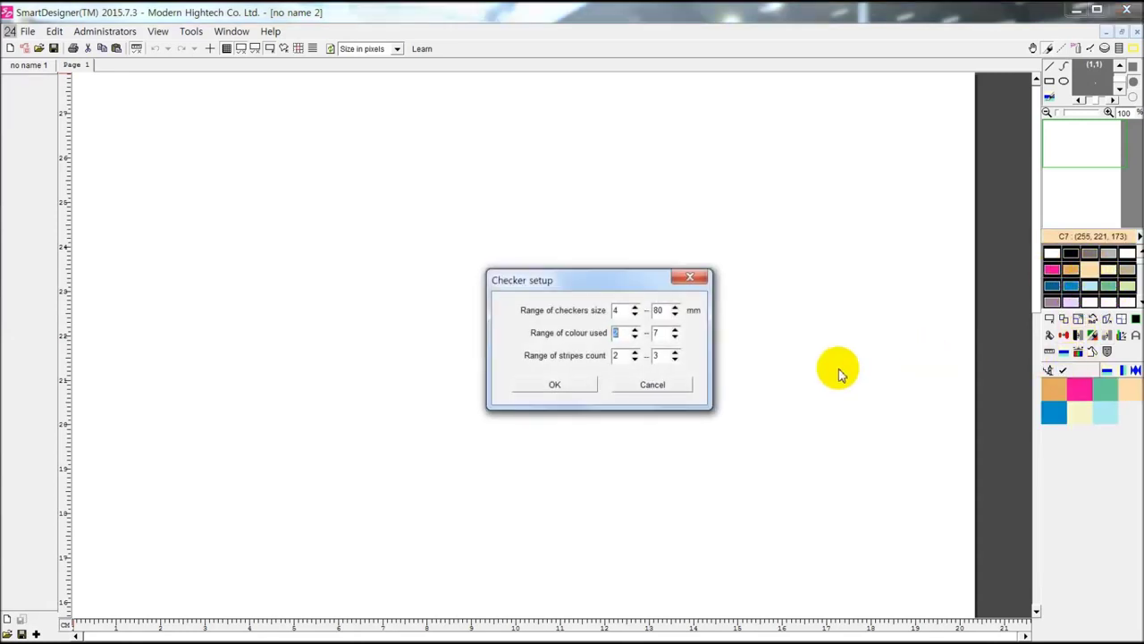
pyautogui.click(543, 381)
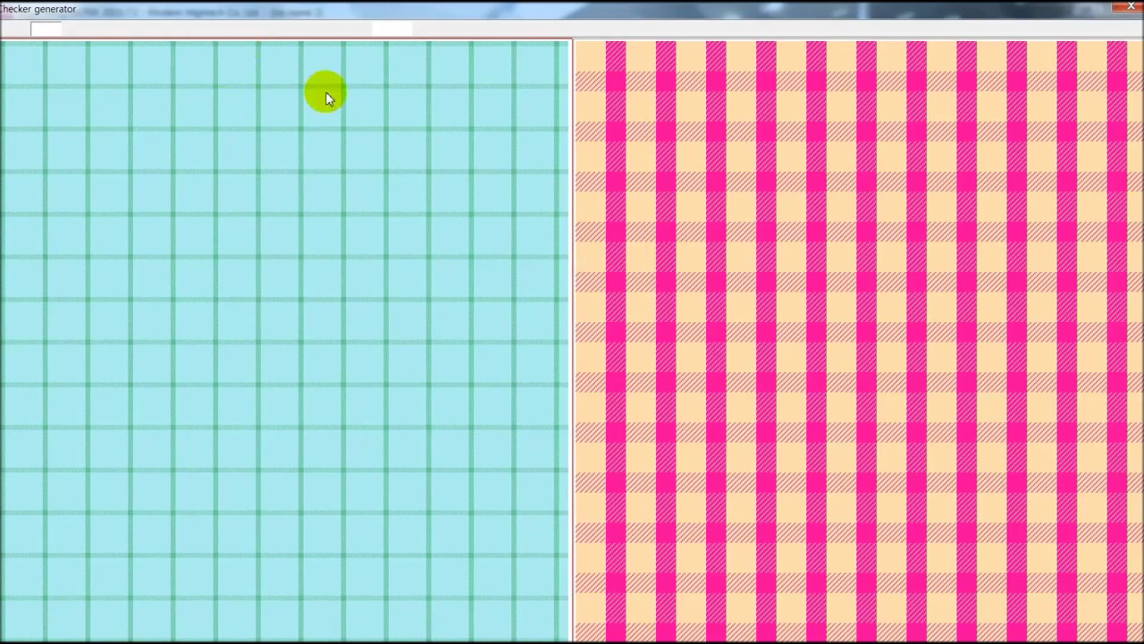
pyautogui.click(385, 28)
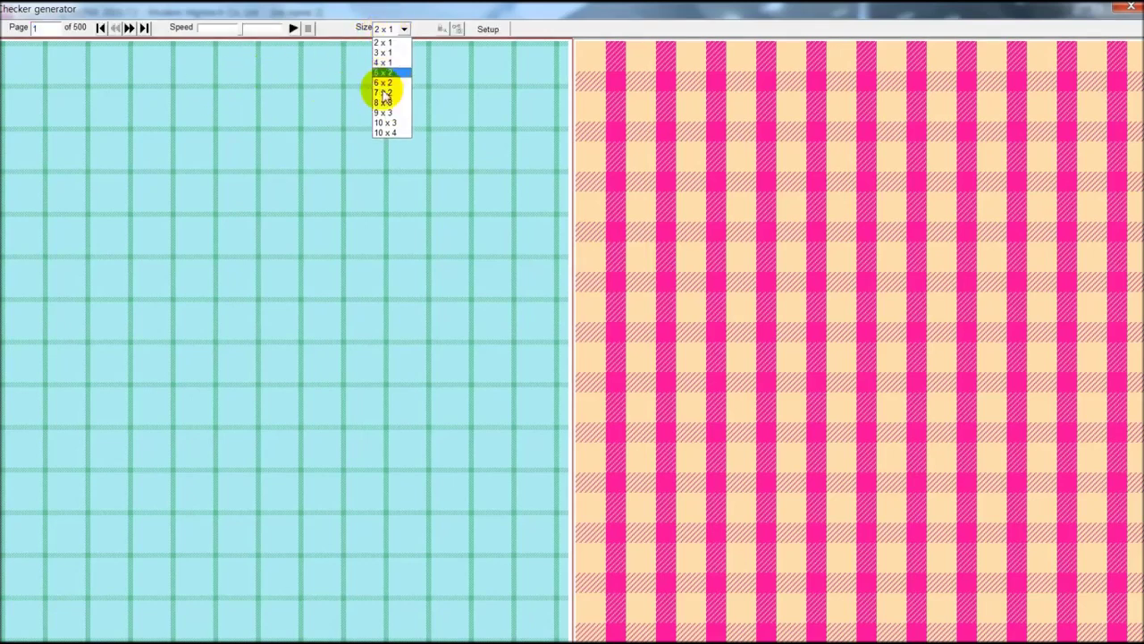
pyautogui.click(388, 129)
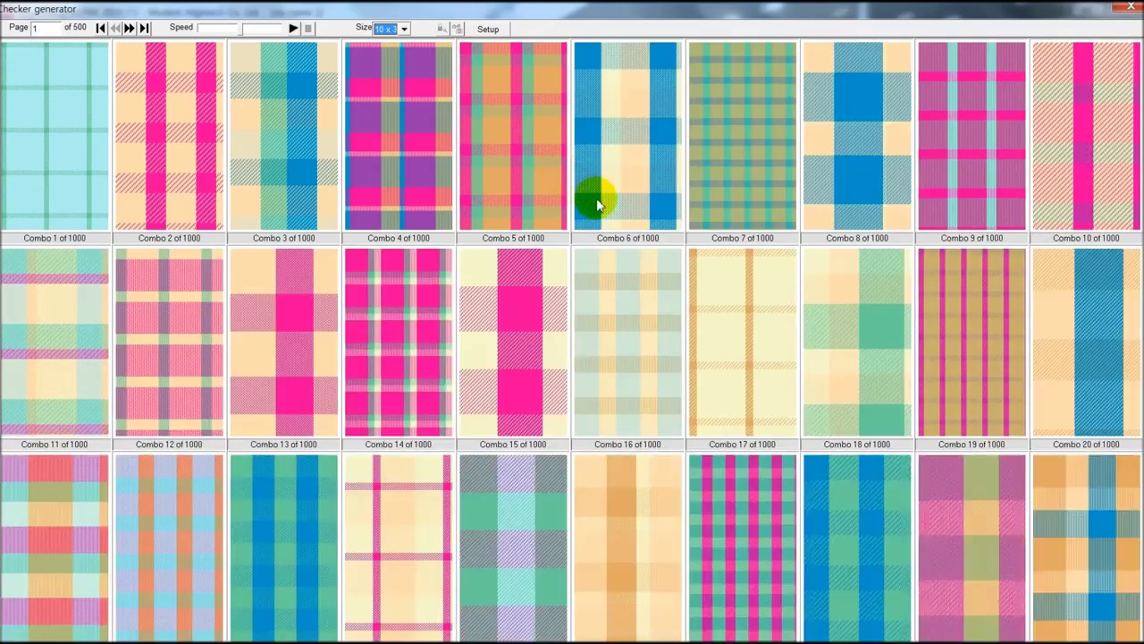
pyautogui.press('Up')
pyautogui.press('Up')
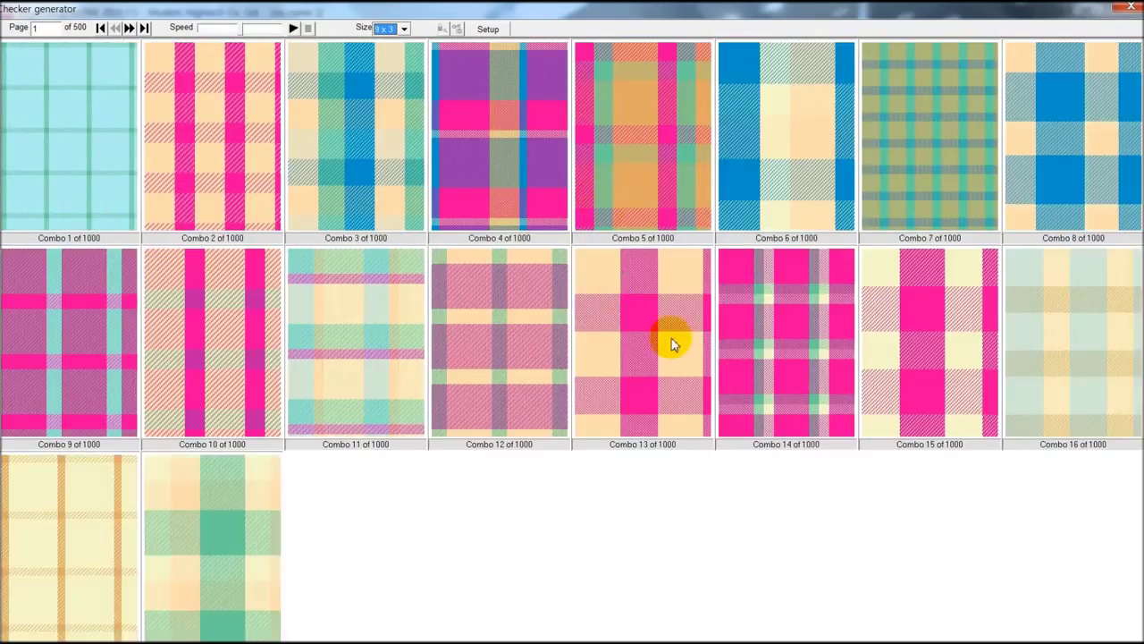
pyautogui.press('Up')
pyautogui.press('Up')
pyautogui.press('Up')
pyautogui.press('Up')
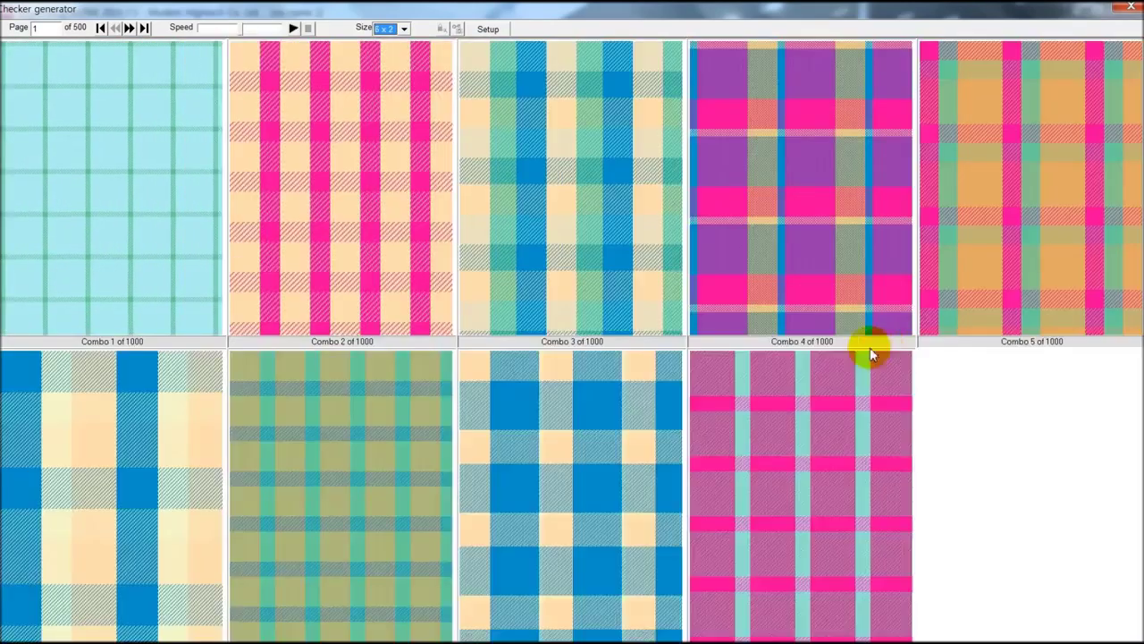
pyautogui.press('Up')
pyautogui.press('Up')
pyautogui.press('Up')
pyautogui.press('Down')
pyautogui.press('Down')
pyautogui.press('Down')
pyautogui.press('Down')
pyautogui.press('Down')
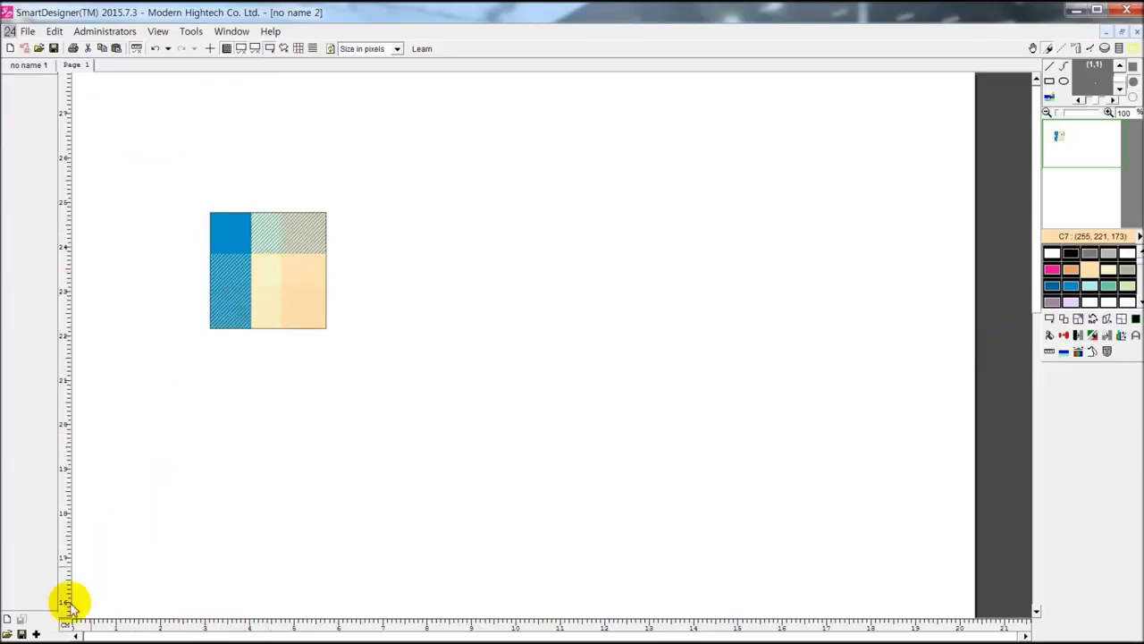
# Close the checker document, maximise the polo, and try a plaid fill before undoing it
pyautogui.click(36, 633)
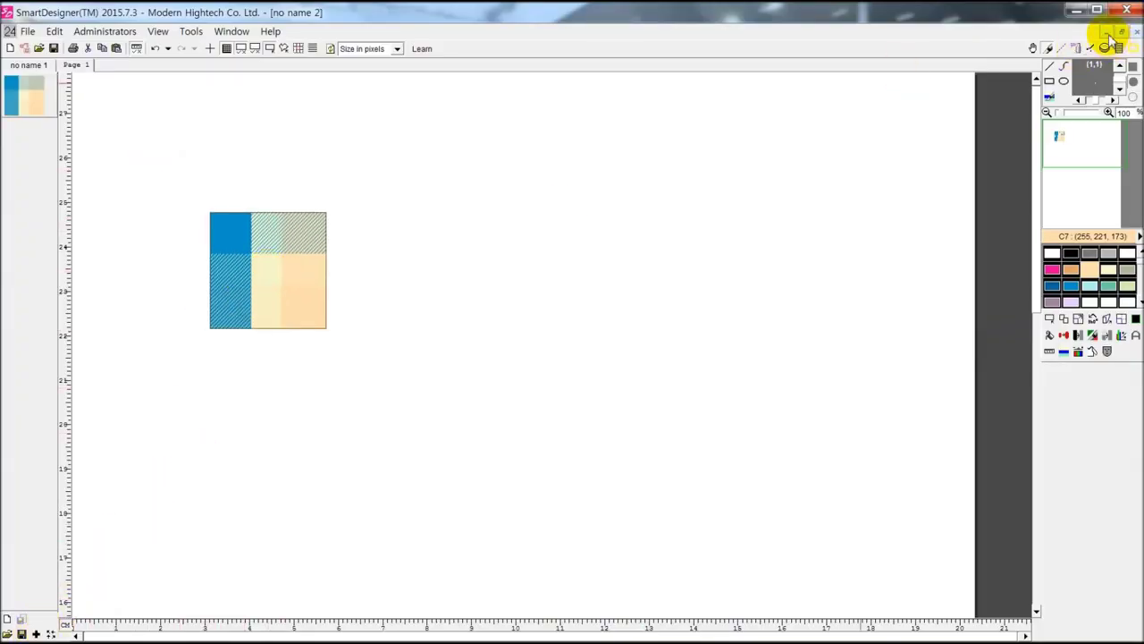
pyautogui.click(1107, 36)
pyautogui.doubleClick(618, 79)
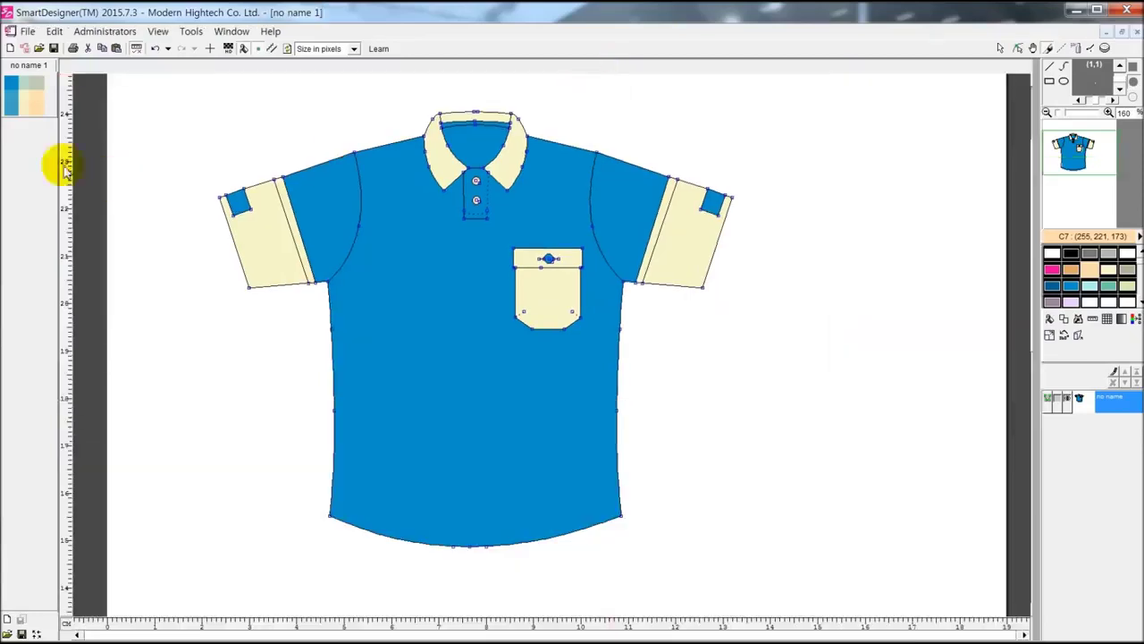
pyautogui.rightClick(27, 94)
pyautogui.click(54, 120)
pyautogui.click(385, 234)
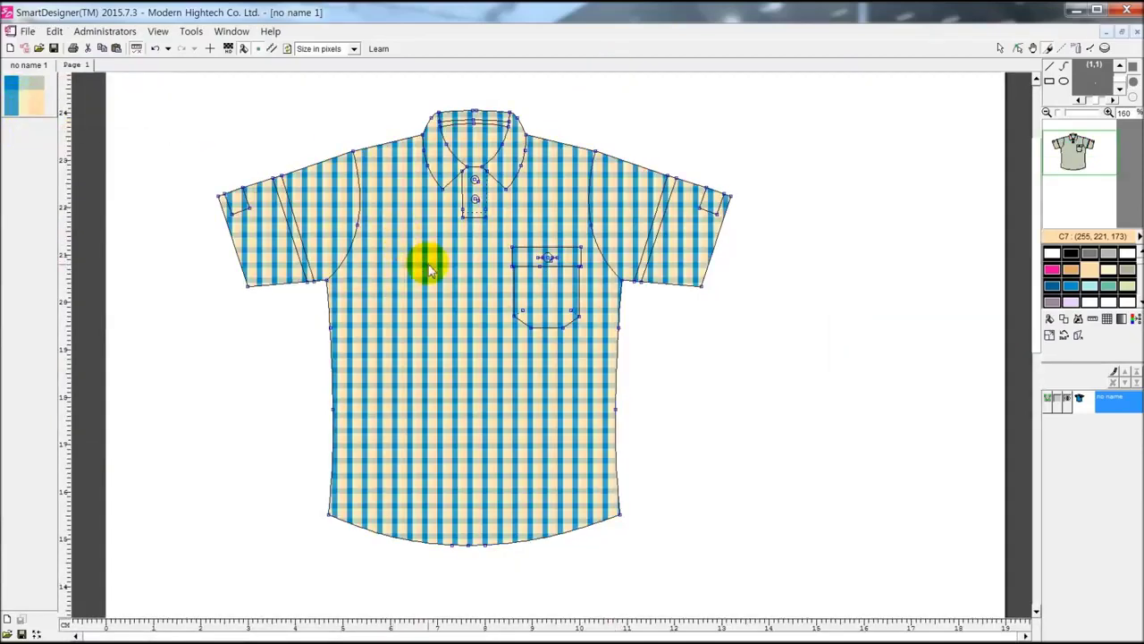
pyautogui.hotkey('ctrl', 'z')
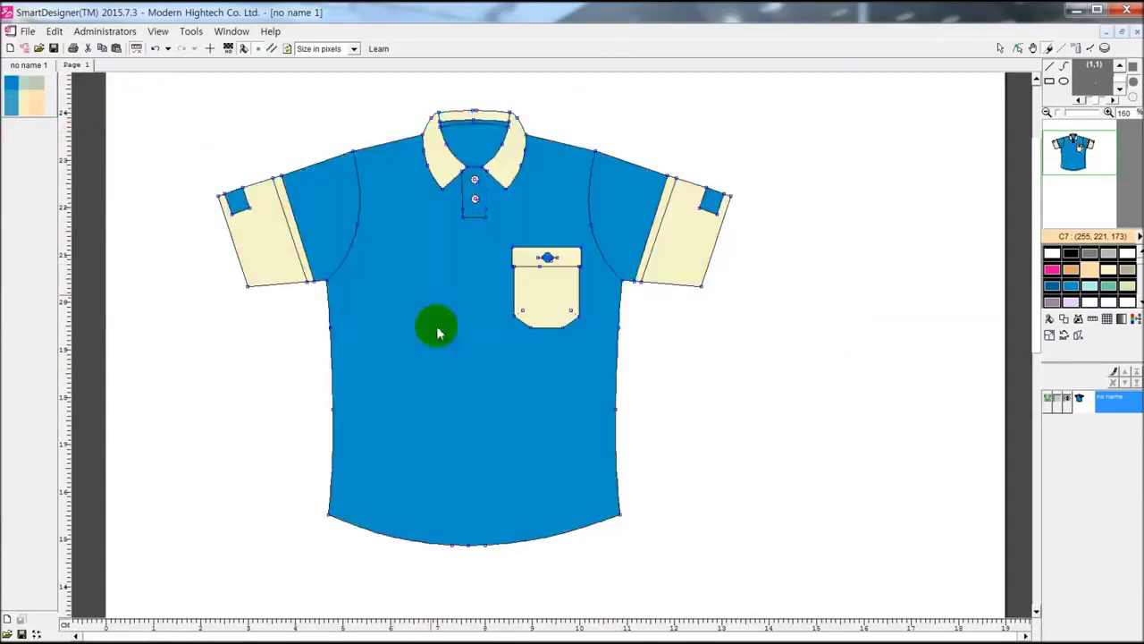
# Fill the polo body with the plaid swatch as a large pattern fill
pyautogui.rightClick(456, 329)
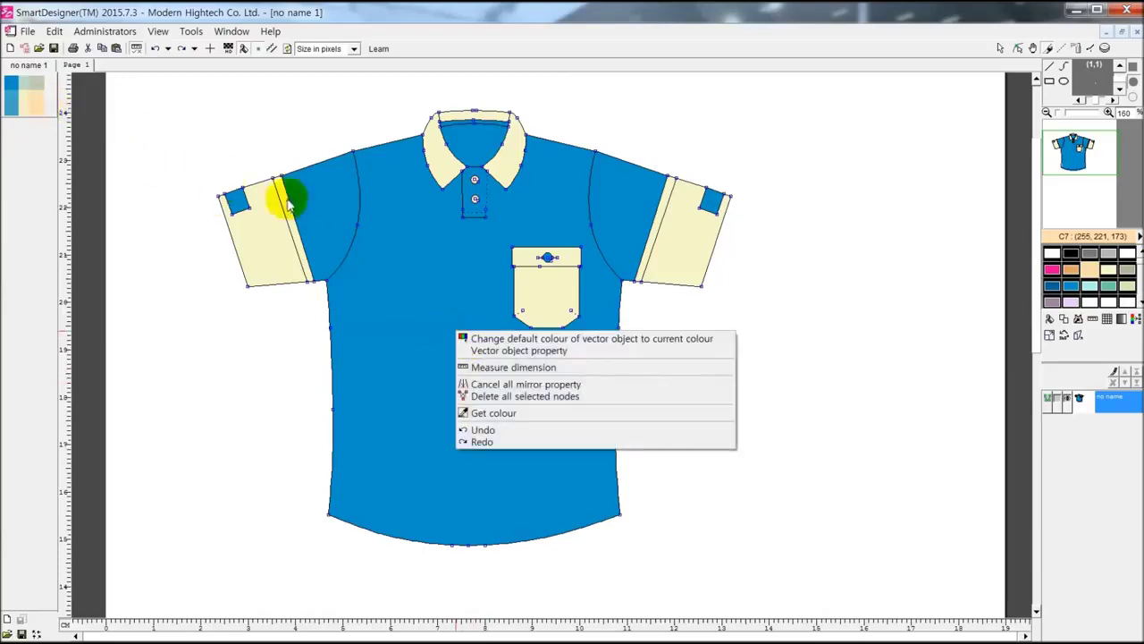
pyautogui.rightClick(32, 99)
pyautogui.click(62, 134)
pyautogui.click(421, 301)
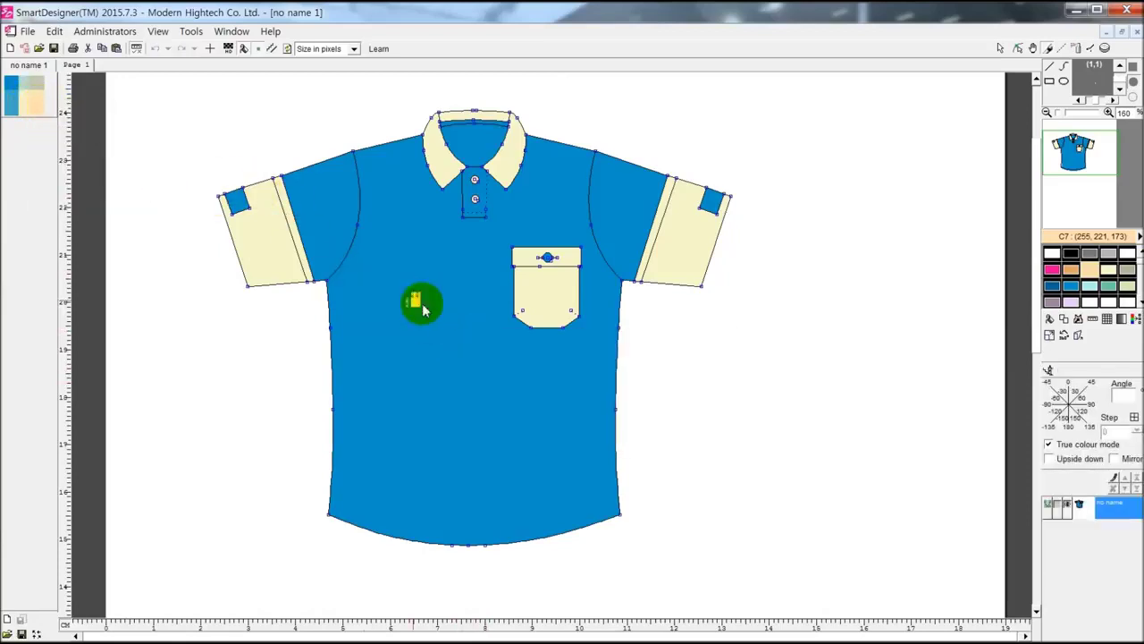
pyautogui.rightClick(434, 306)
pyautogui.click(483, 413)
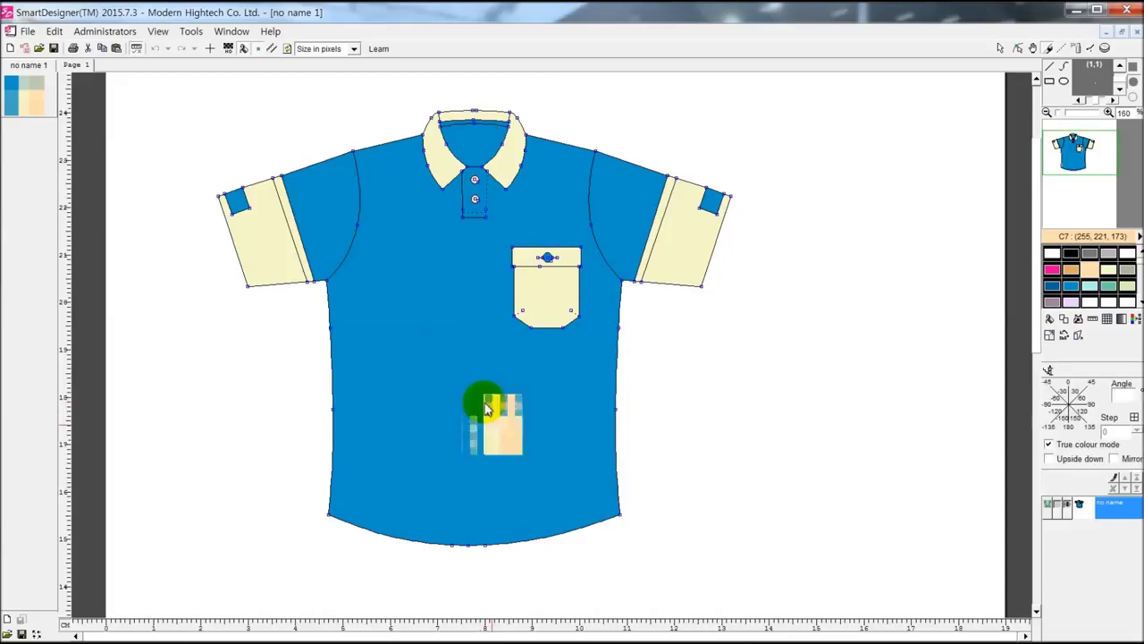
pyautogui.click(421, 301)
# Fill the left upper sleeve with plaid angled along the sleeve
pyautogui.click(346, 228)
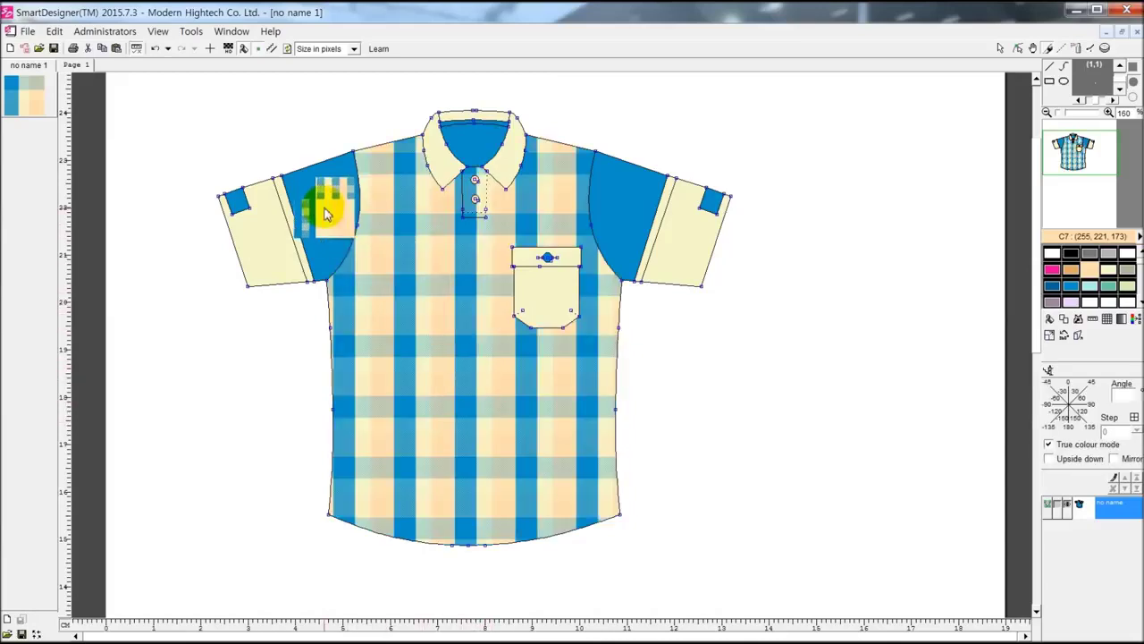
pyautogui.rightClick(304, 203)
pyautogui.click(332, 213)
pyautogui.click(465, 135)
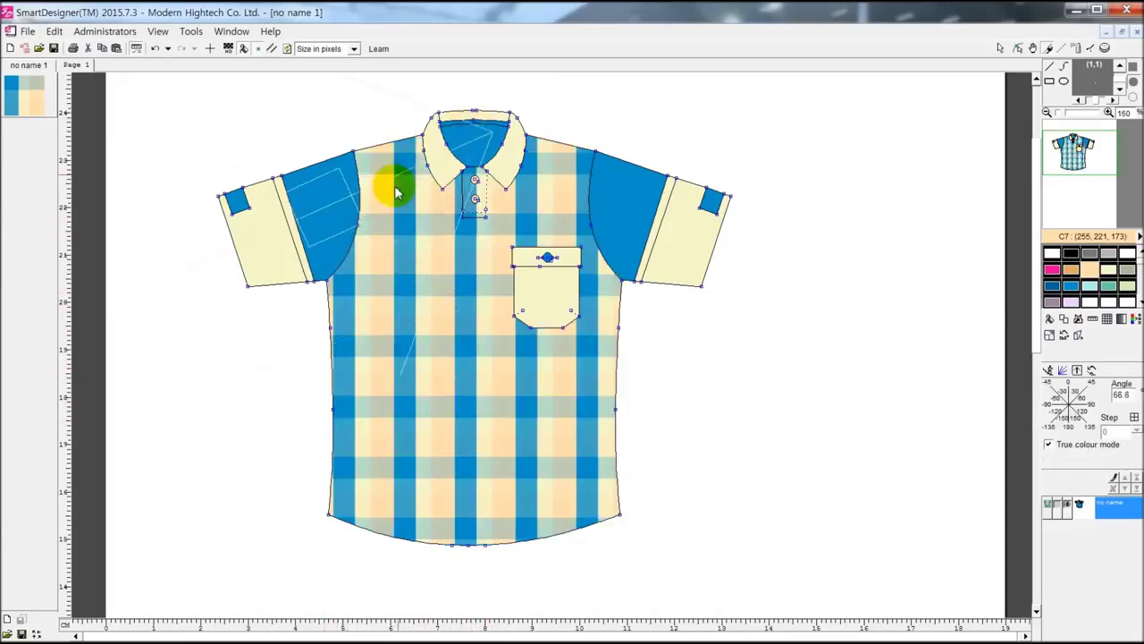
pyautogui.click(322, 199)
pyautogui.click(572, 255)
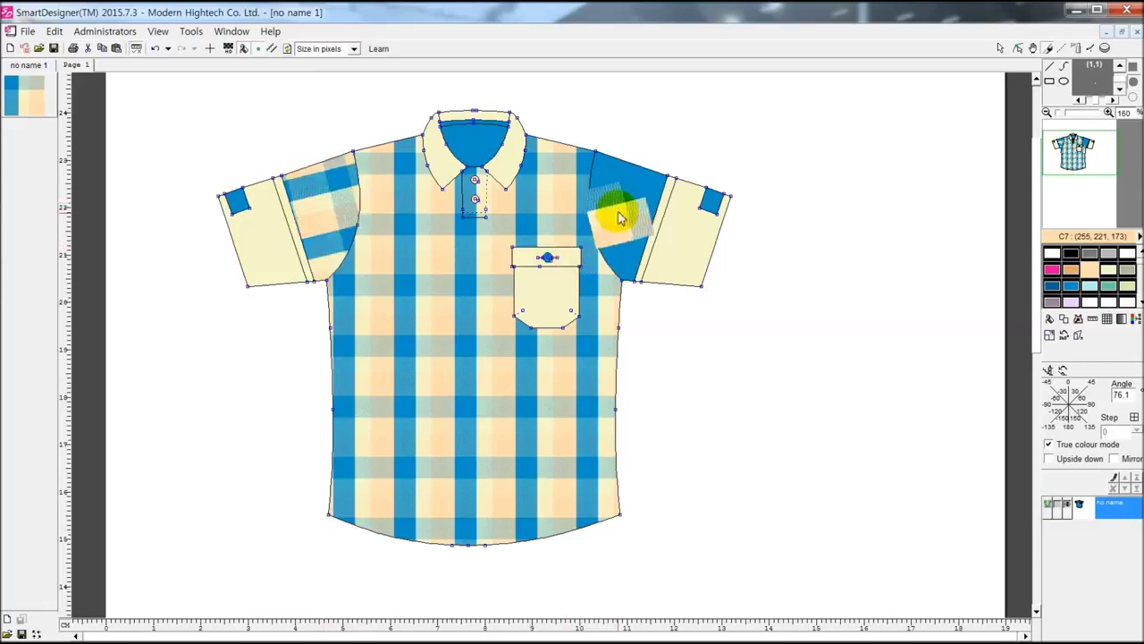
# Fill the right sleeve with mirrored-angle plaid, then the inner collar and placket
pyautogui.rightClick(613, 215)
pyautogui.click(653, 232)
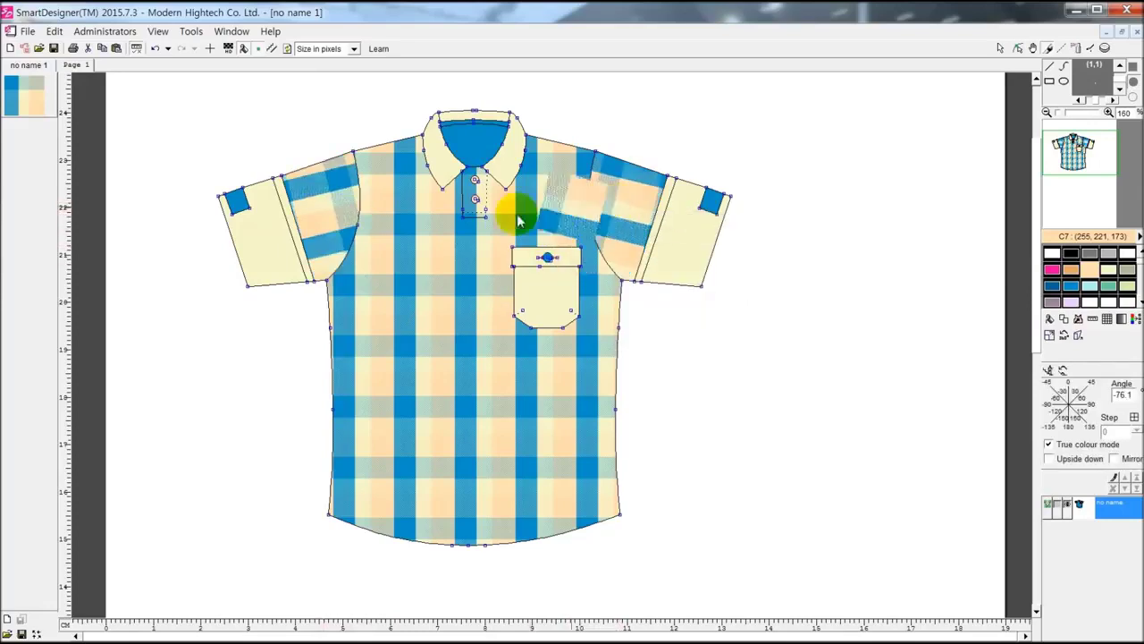
pyautogui.rightClick(472, 258)
pyautogui.click(501, 281)
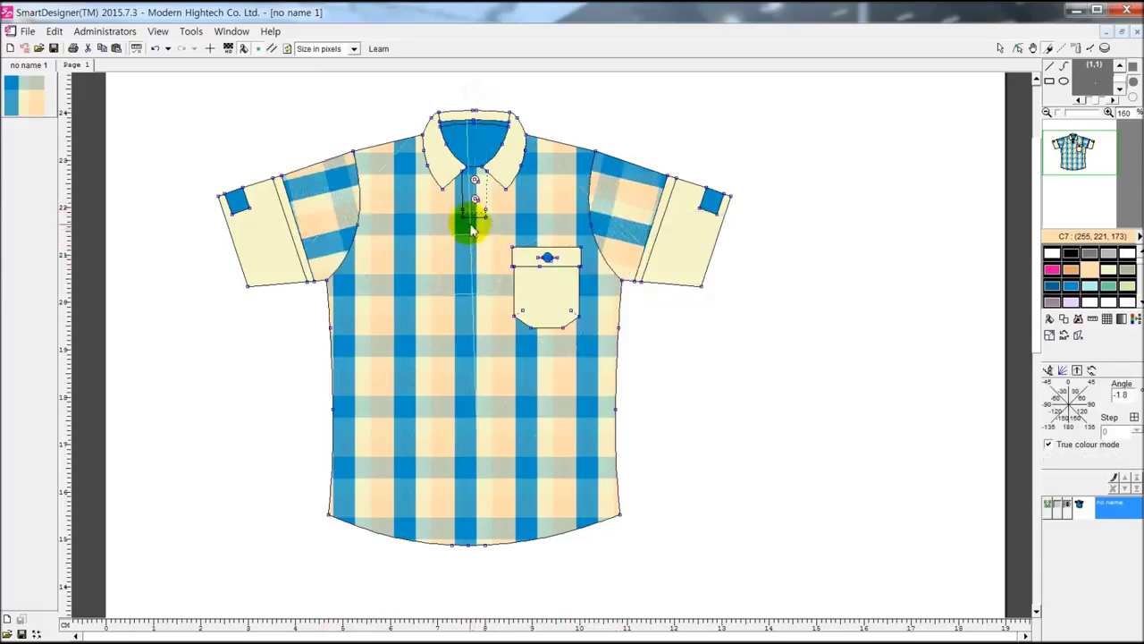
pyautogui.click(473, 152)
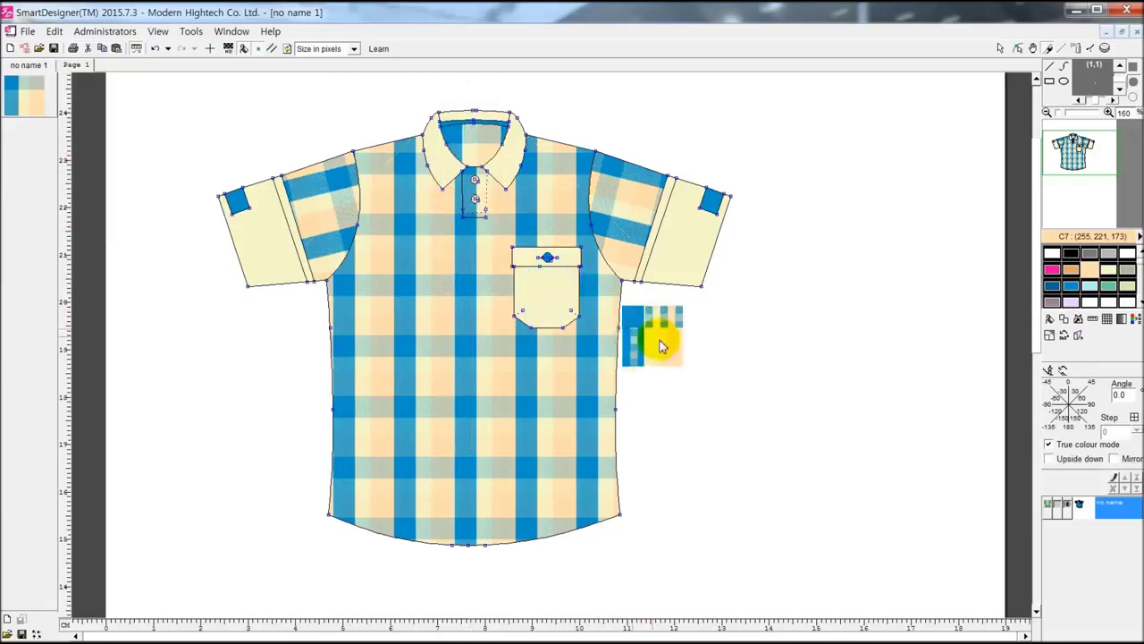
pyautogui.rightClick(675, 347)
pyautogui.click(696, 428)
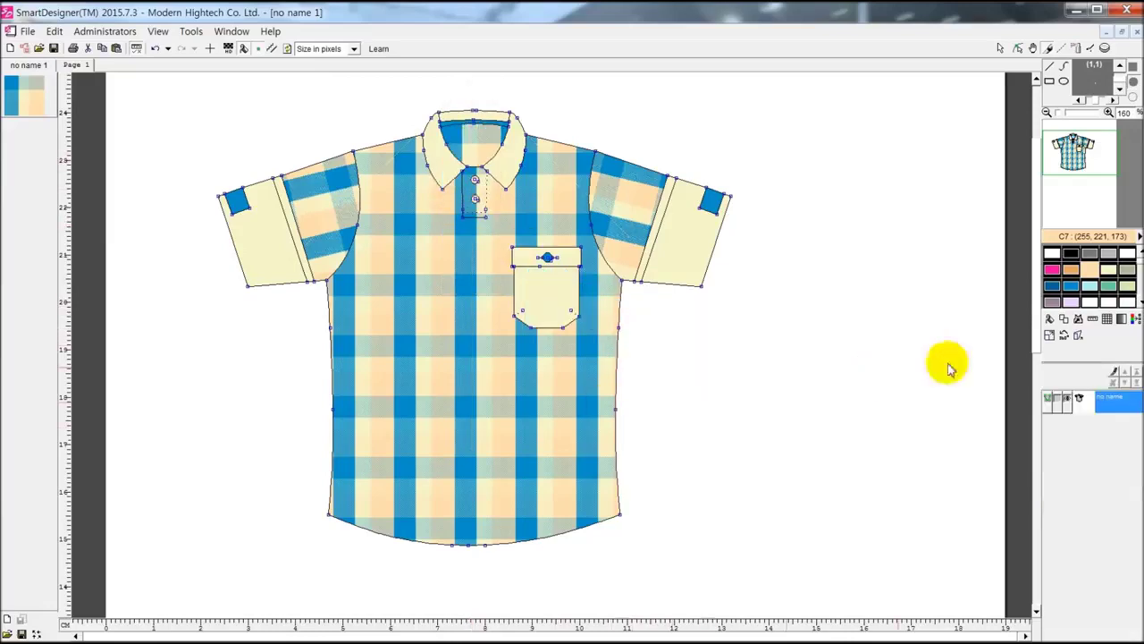
# Drag the body plaid with the pattern fill tool to reposition it
pyautogui.click(1079, 320)
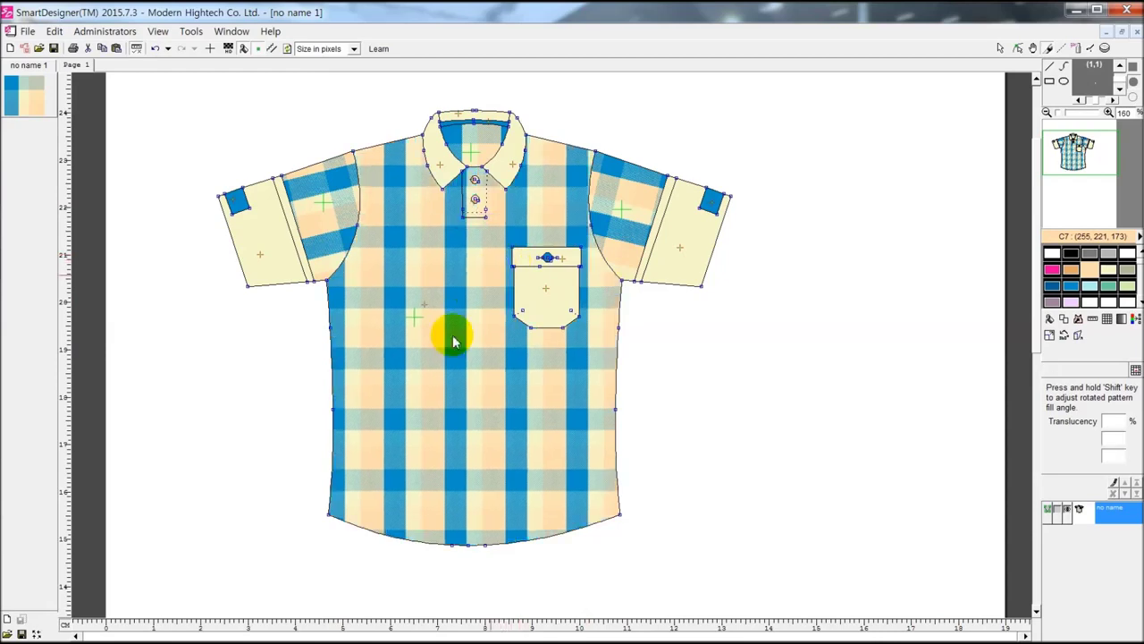
pyautogui.moveTo(447, 327); pyautogui.dragTo(431, 351)
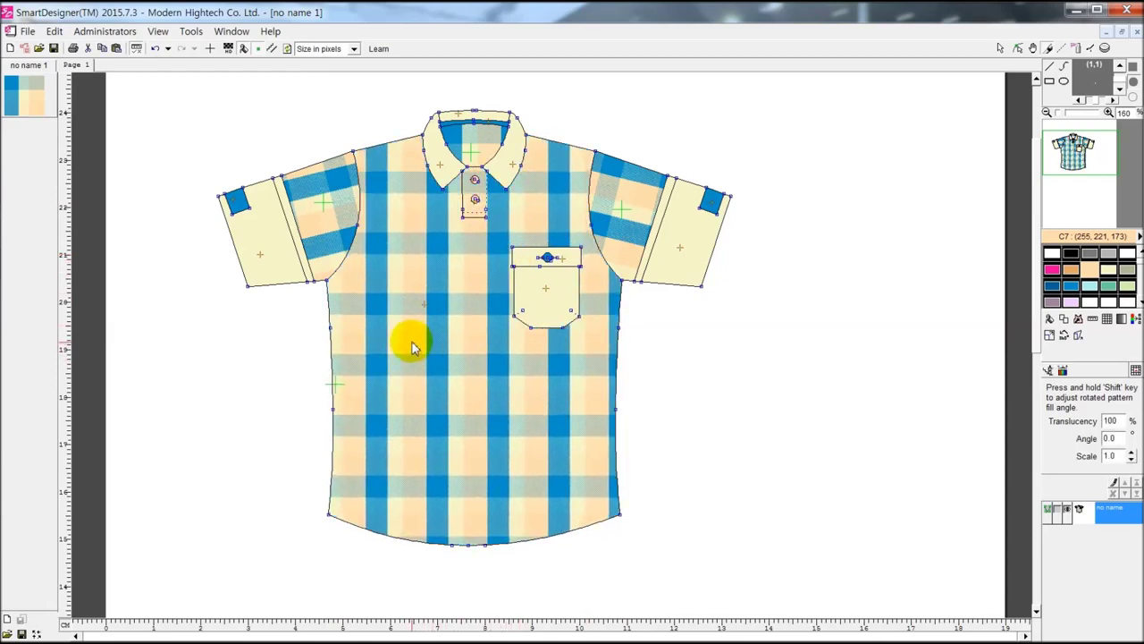
pyautogui.moveTo(432, 350)
pyautogui.mouseDown()
pyautogui.moveTo(383, 347)
pyautogui.moveTo(323, 225)
pyautogui.mouseUp()
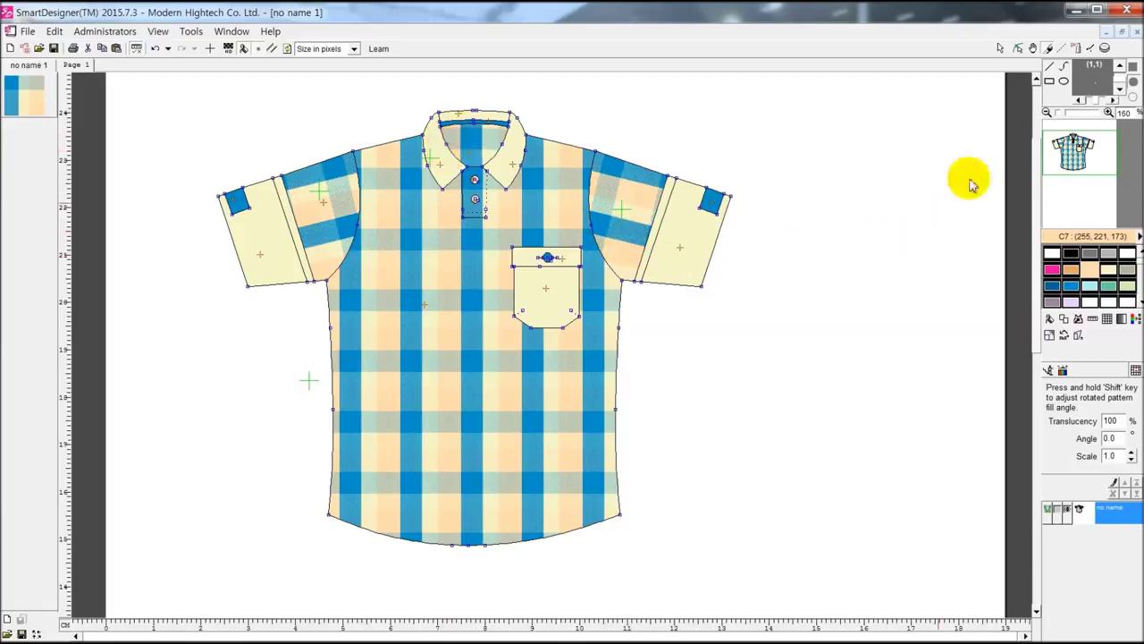
# Fill the pocket solid blue C11 and colour its flap light peach C7
pyautogui.click(1051, 319)
pyautogui.click(1070, 285)
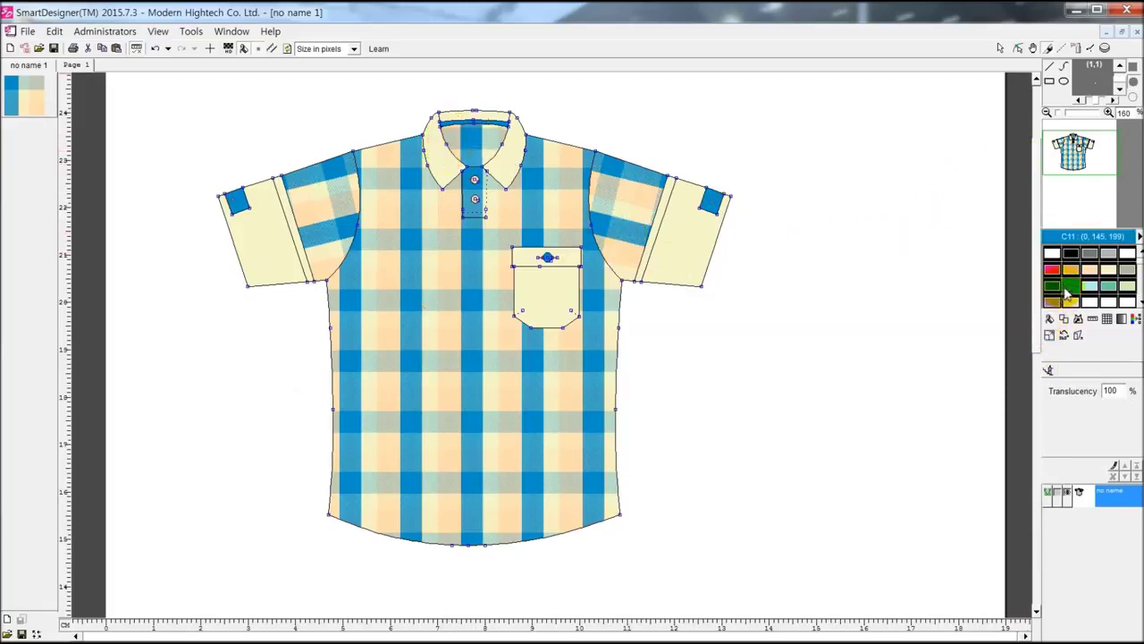
pyautogui.click(563, 289)
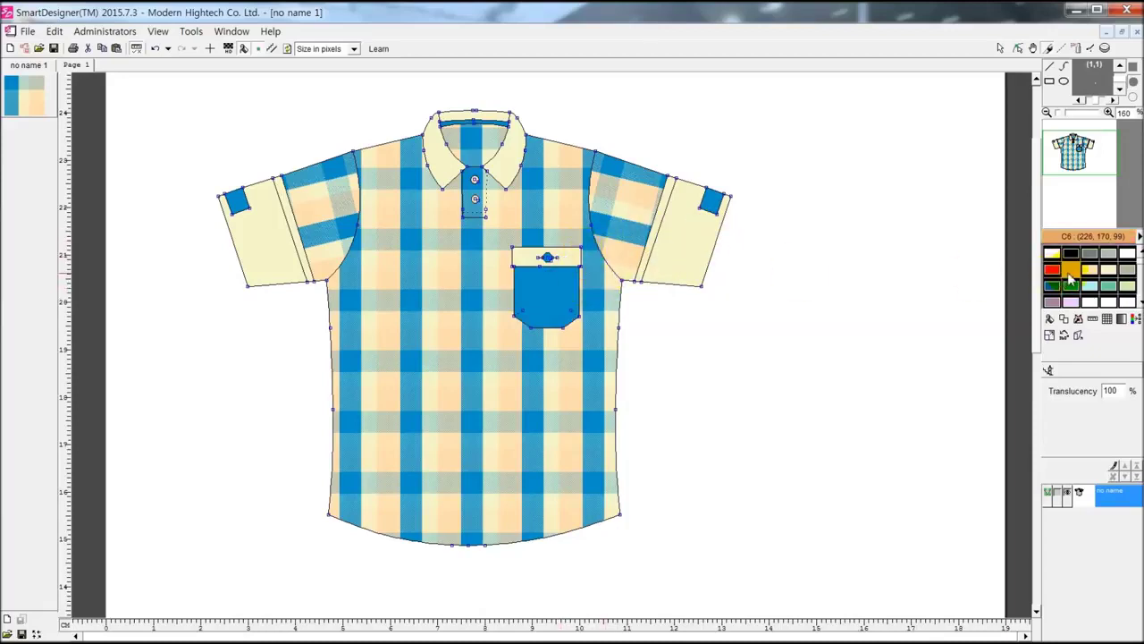
pyautogui.moveTo(1070, 280); pyautogui.dragTo(581, 259)
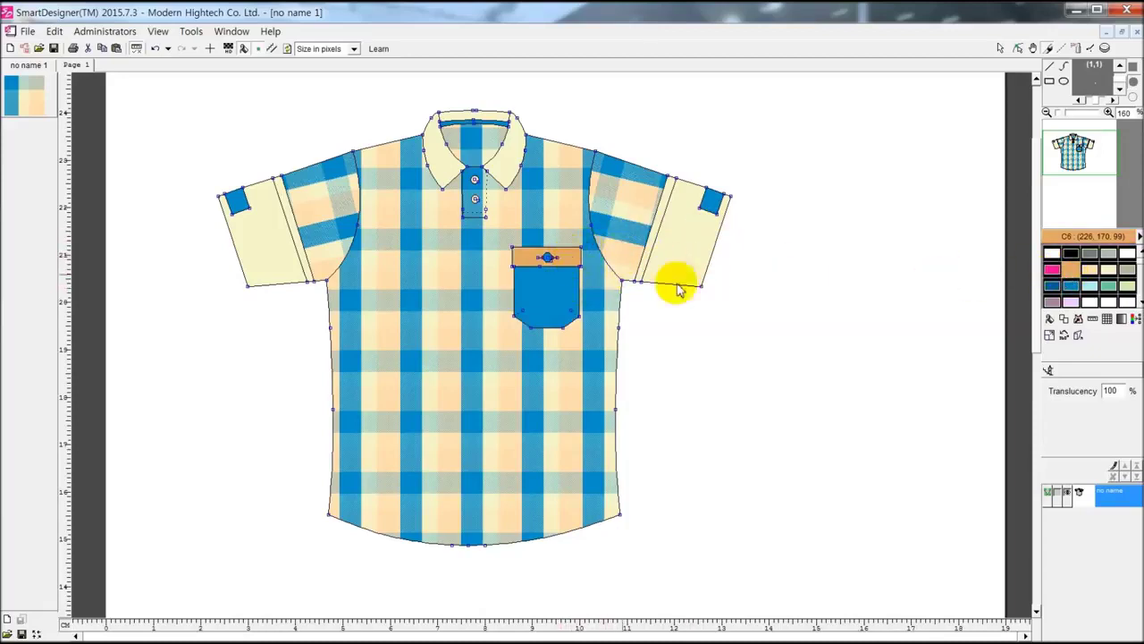
pyautogui.click(1089, 269)
pyautogui.moveTo(590, 267); pyautogui.dragTo(620, 248)
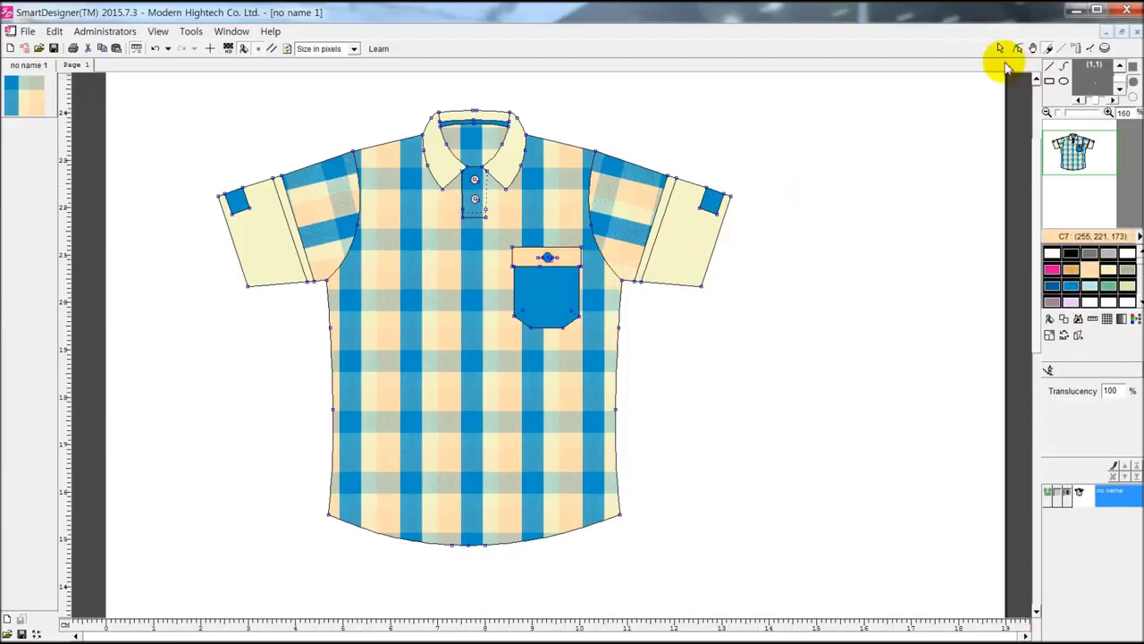
# Leave colour filling mode and add a new vector object to the page
pyautogui.click(1001, 48)
pyautogui.scroll(-3, 593, 307)
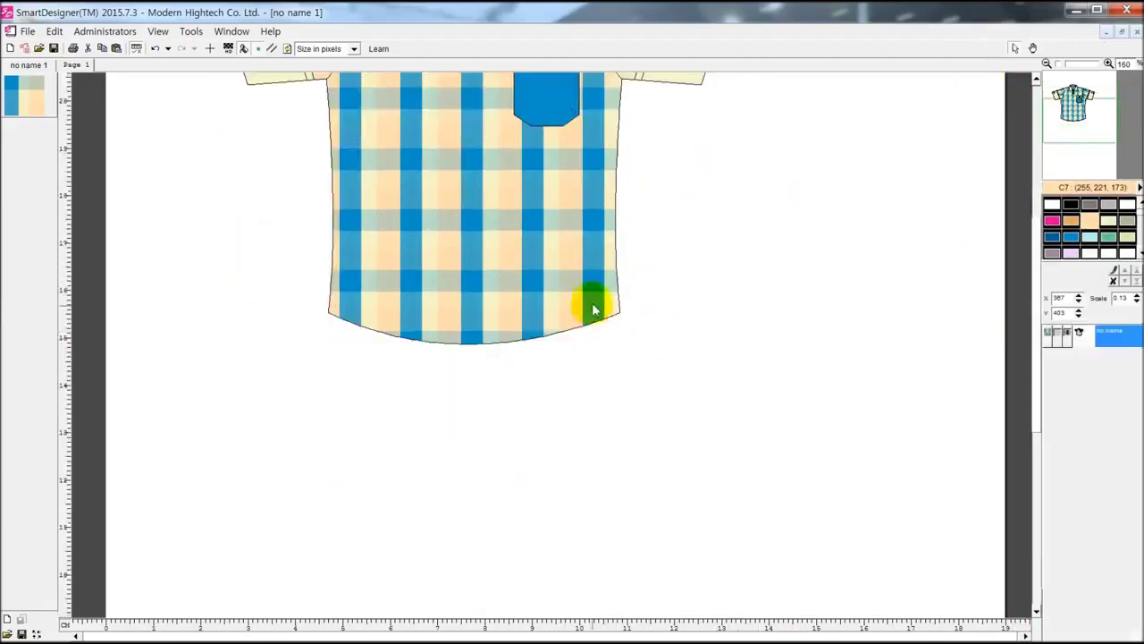
pyautogui.scroll(-5, 811, 298)
pyautogui.rightClick(559, 329)
pyautogui.moveTo(631, 359)
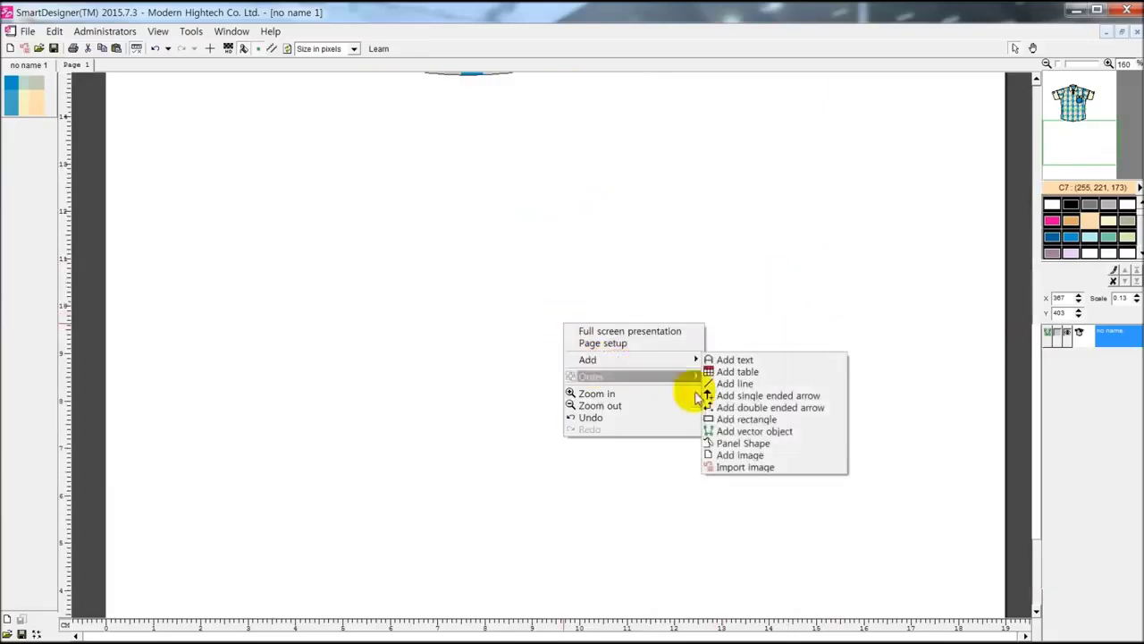
pyautogui.click(803, 433)
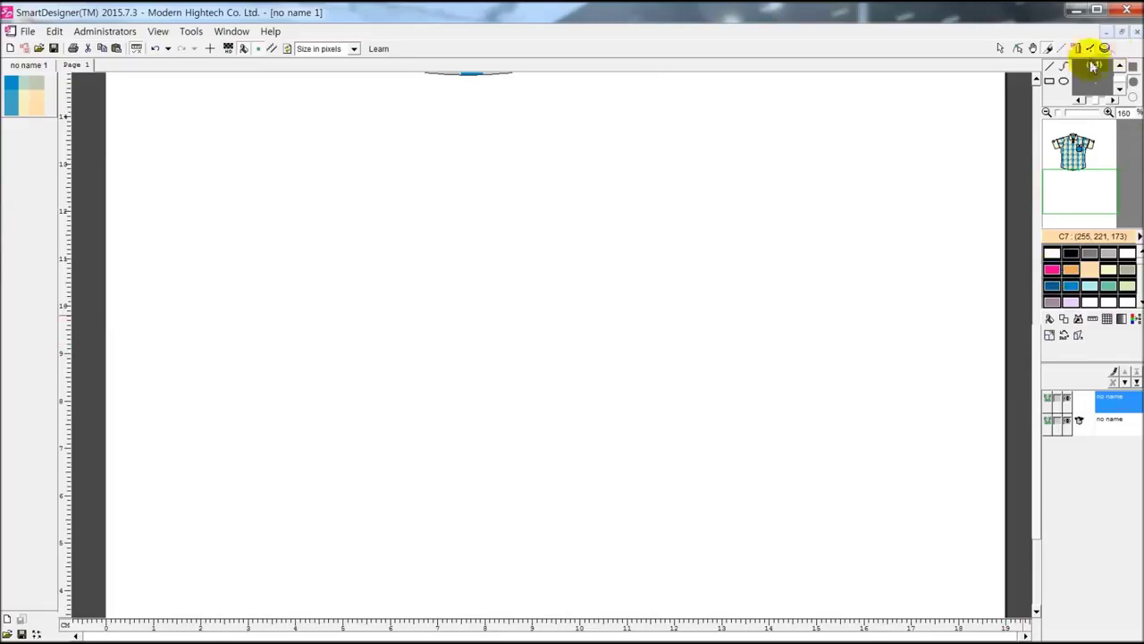
# Switch to mirrored line drawing and place the mirror line near the page centre
pyautogui.click(1113, 81)
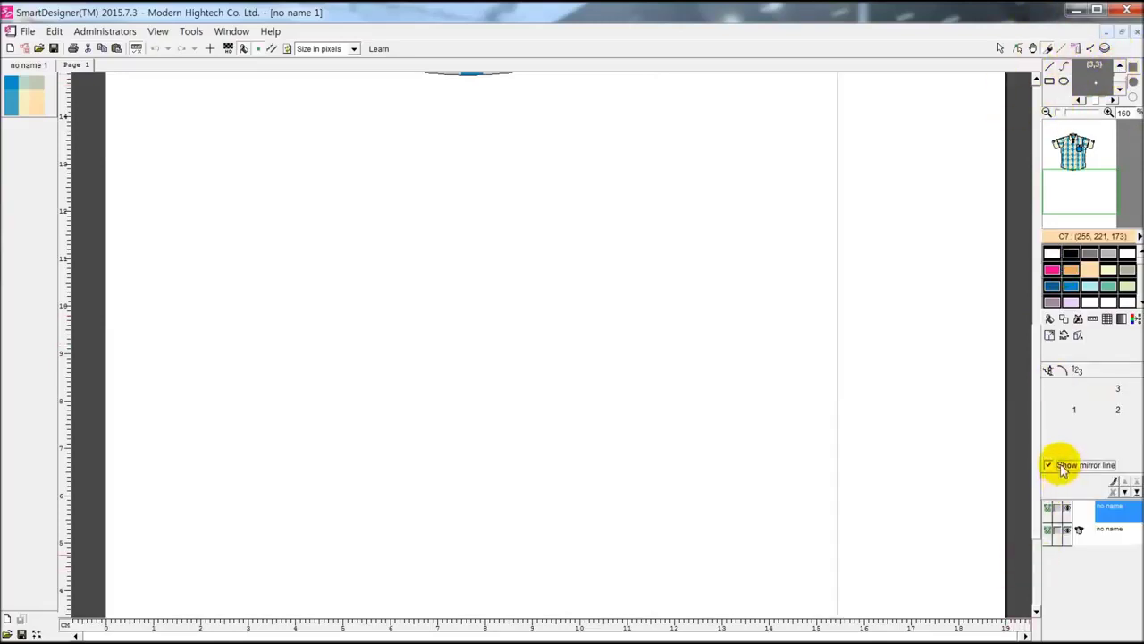
pyautogui.rightClick(514, 262)
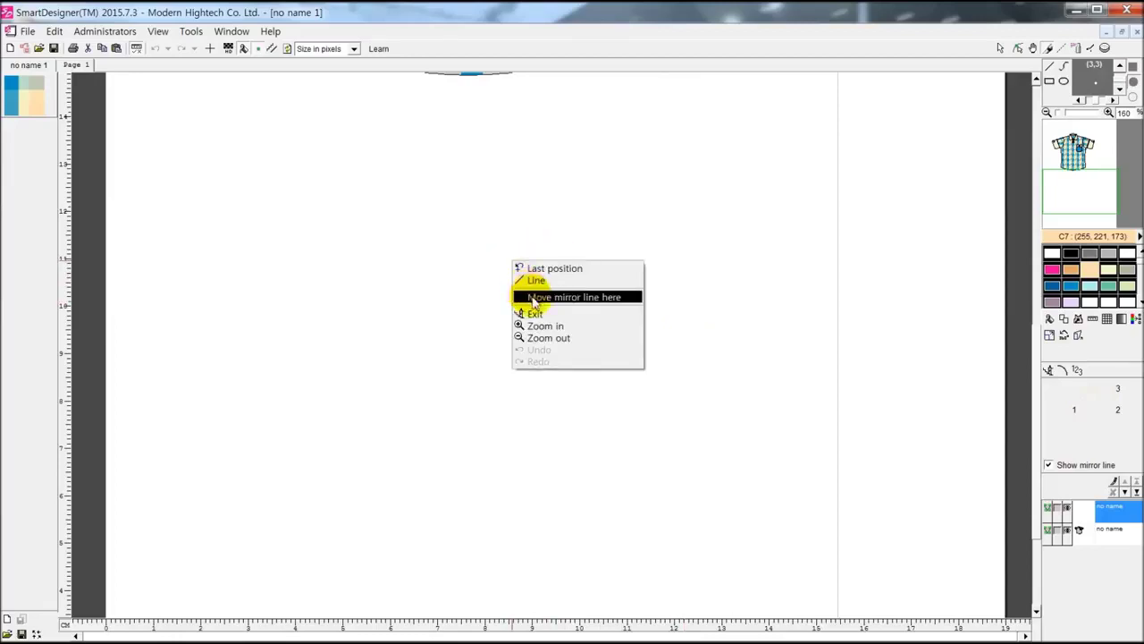
pyautogui.click(628, 299)
pyautogui.rightClick(601, 268)
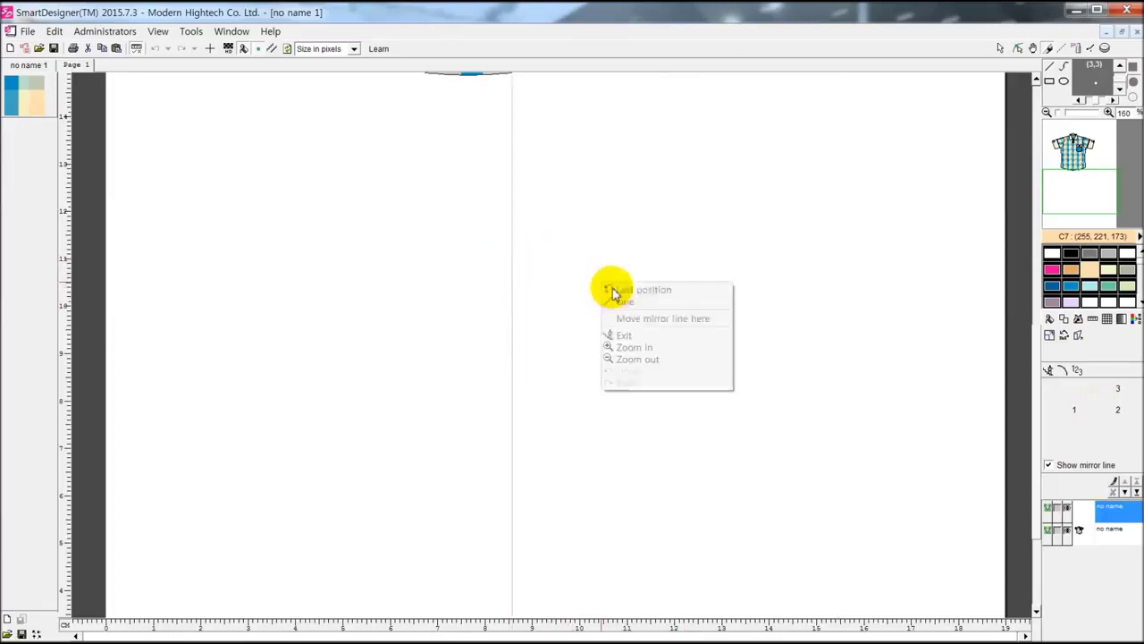
pyautogui.click(677, 317)
pyautogui.rightClick(394, 290)
pyautogui.click(429, 325)
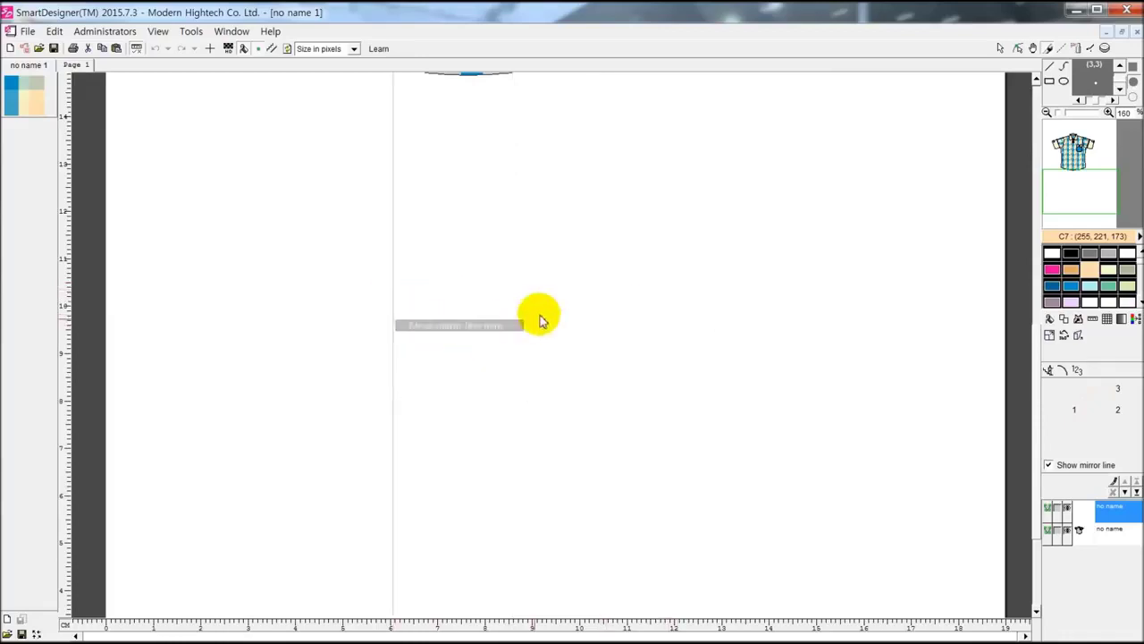
pyautogui.rightClick(550, 306)
pyautogui.click(572, 336)
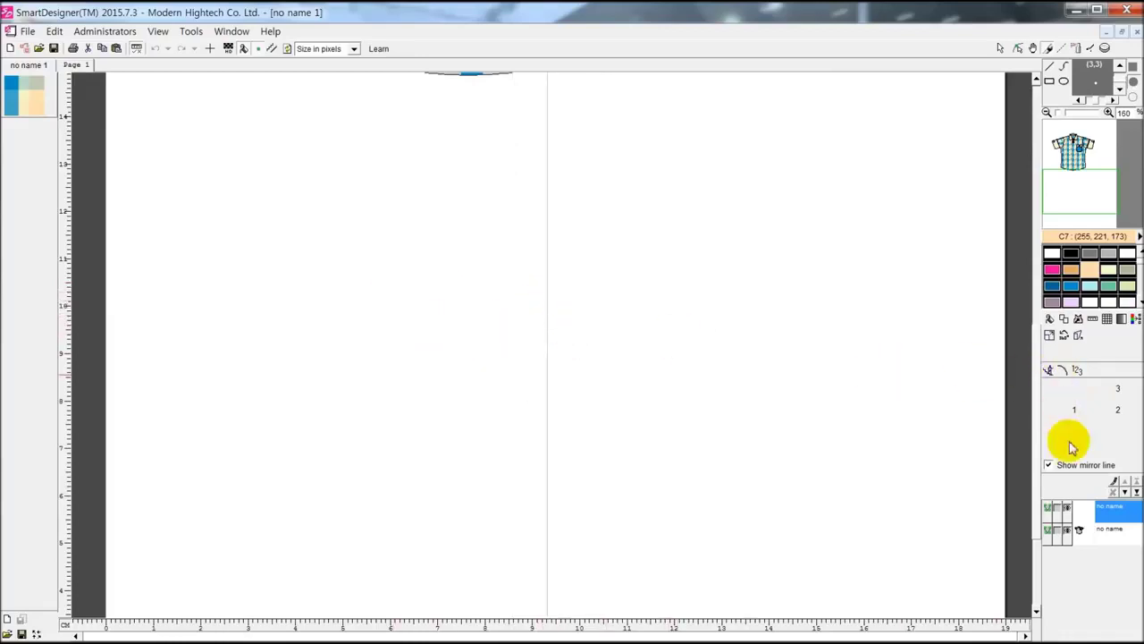
# In orange, draw the mirrored rounded neckline, shoulder line and armhole curve
pyautogui.click(1076, 269)
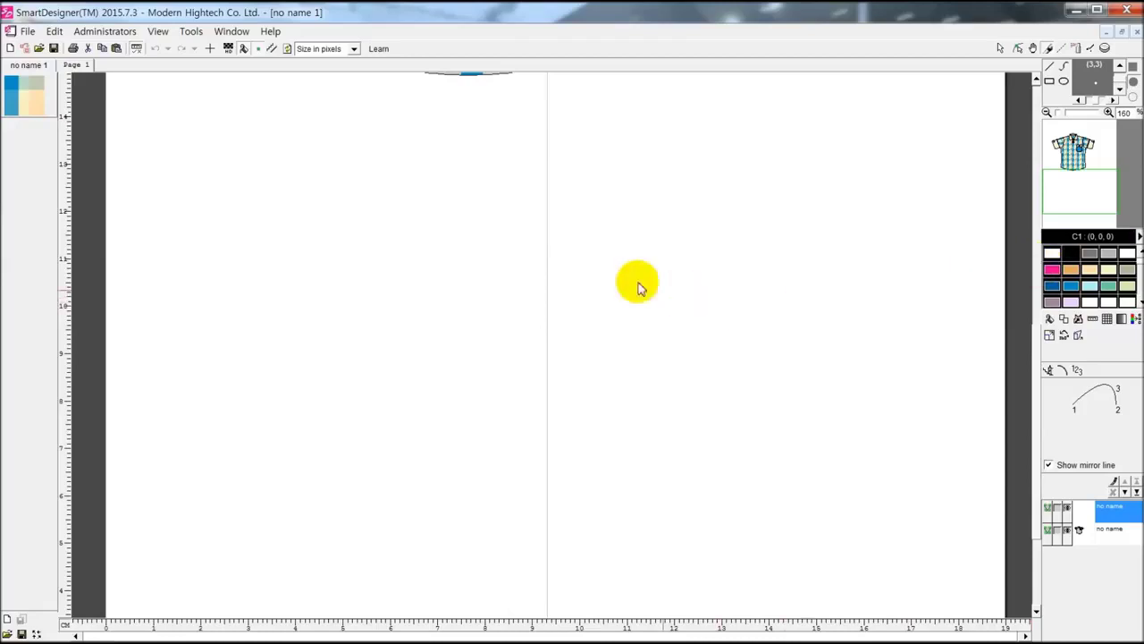
pyautogui.click(547, 271)
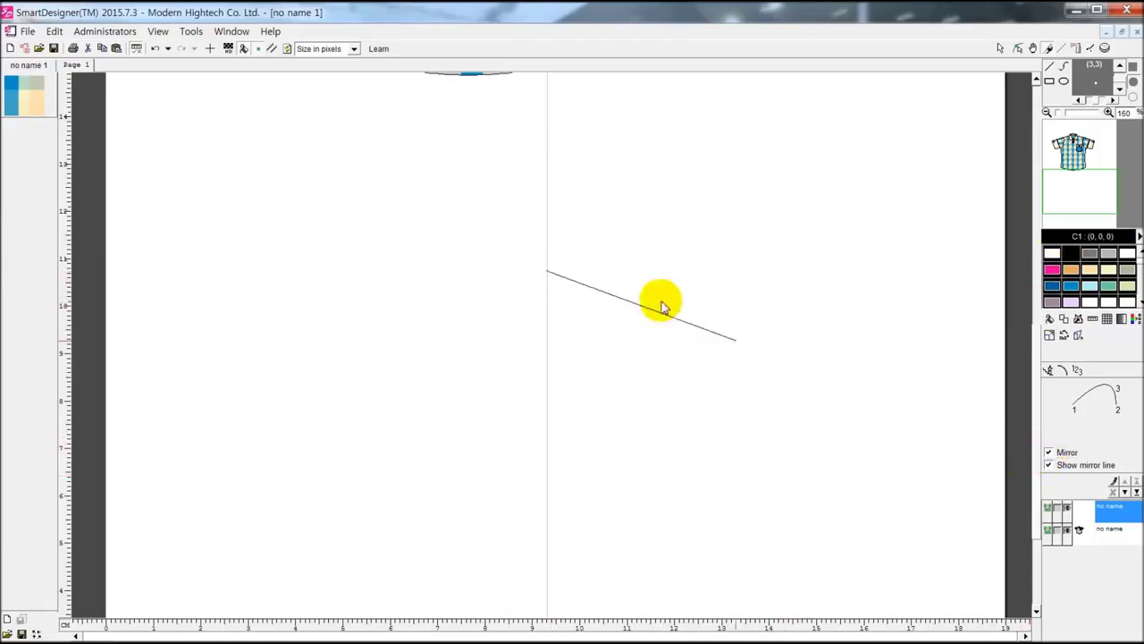
pyautogui.click(577, 237)
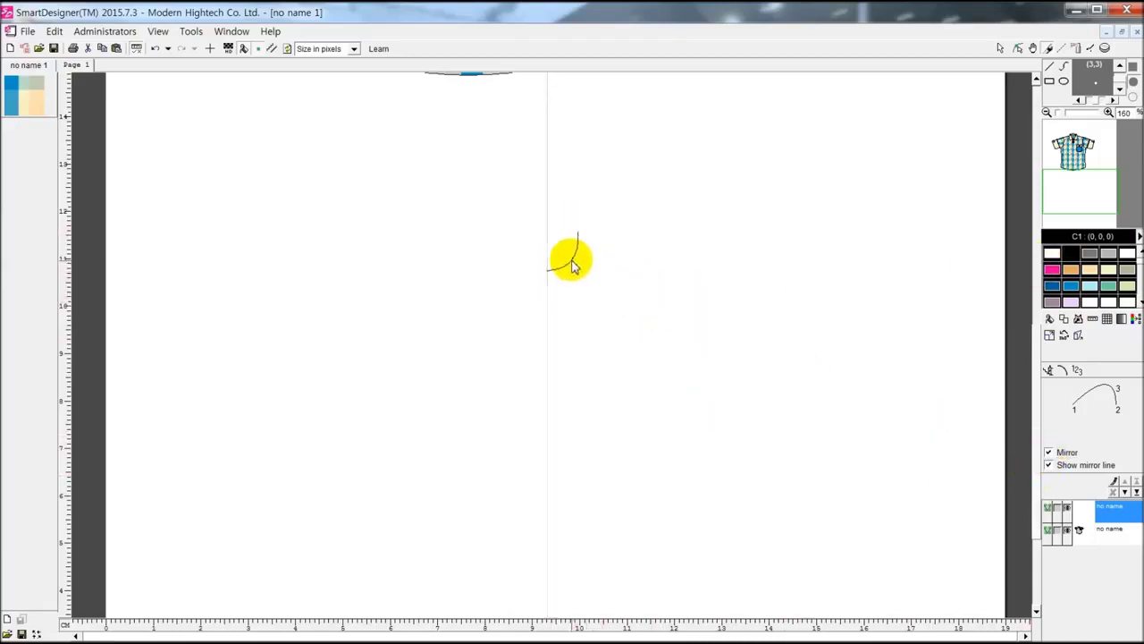
pyautogui.click(573, 265)
pyautogui.click(646, 246)
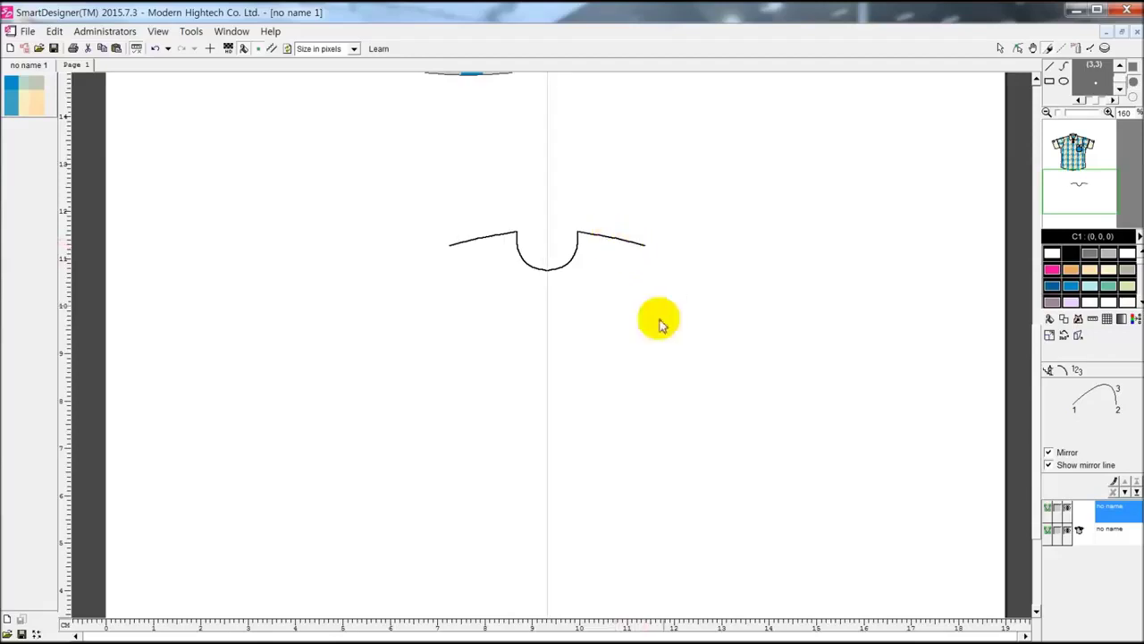
pyautogui.click(633, 307)
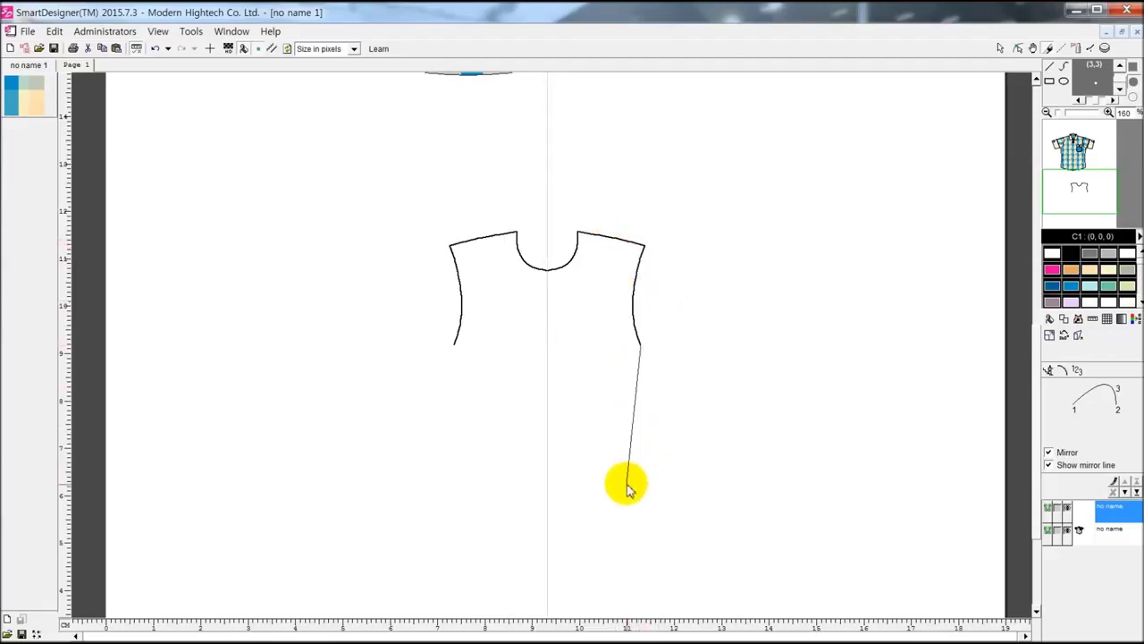
# Draw the curved side seams down to hem level and finish the open outline
pyautogui.click(627, 485)
pyautogui.click(635, 421)
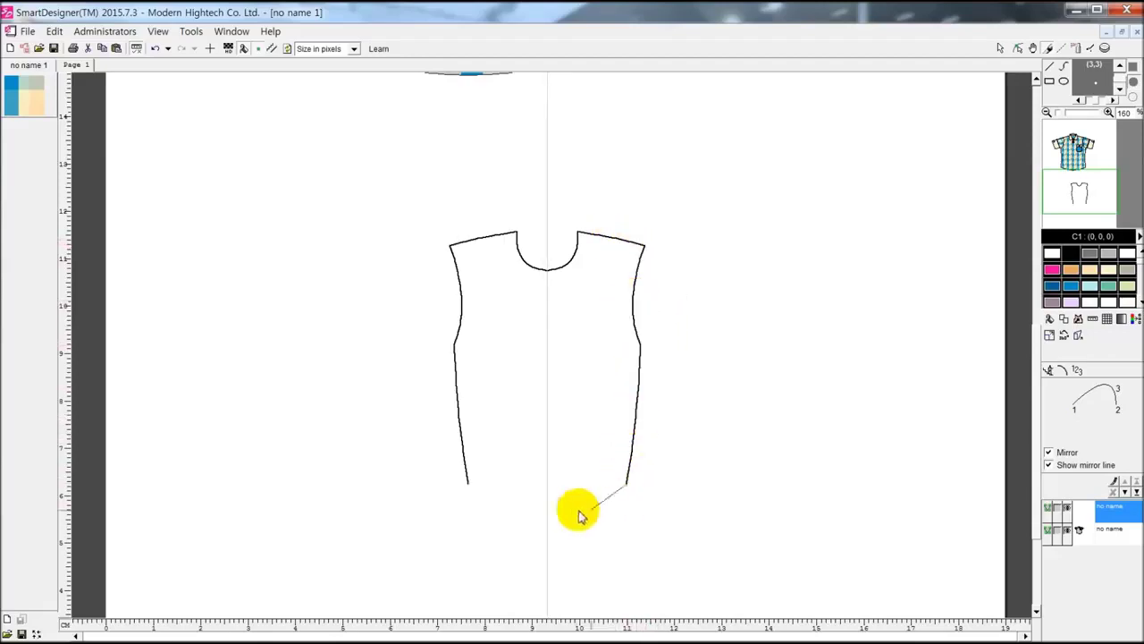
pyautogui.rightClick(630, 517)
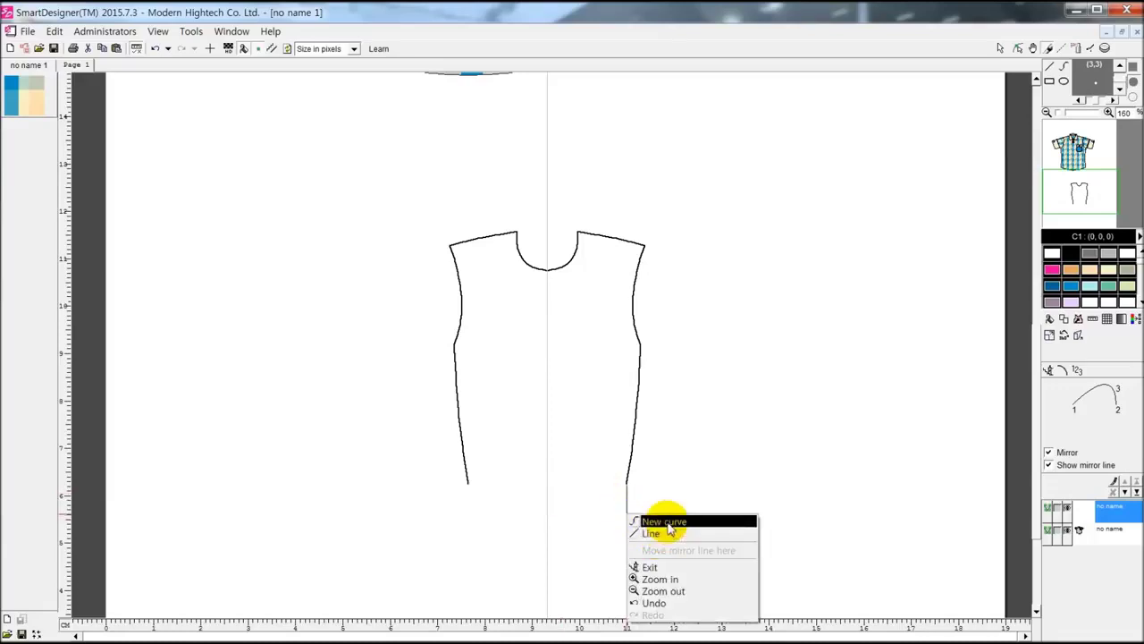
pyautogui.click(642, 523)
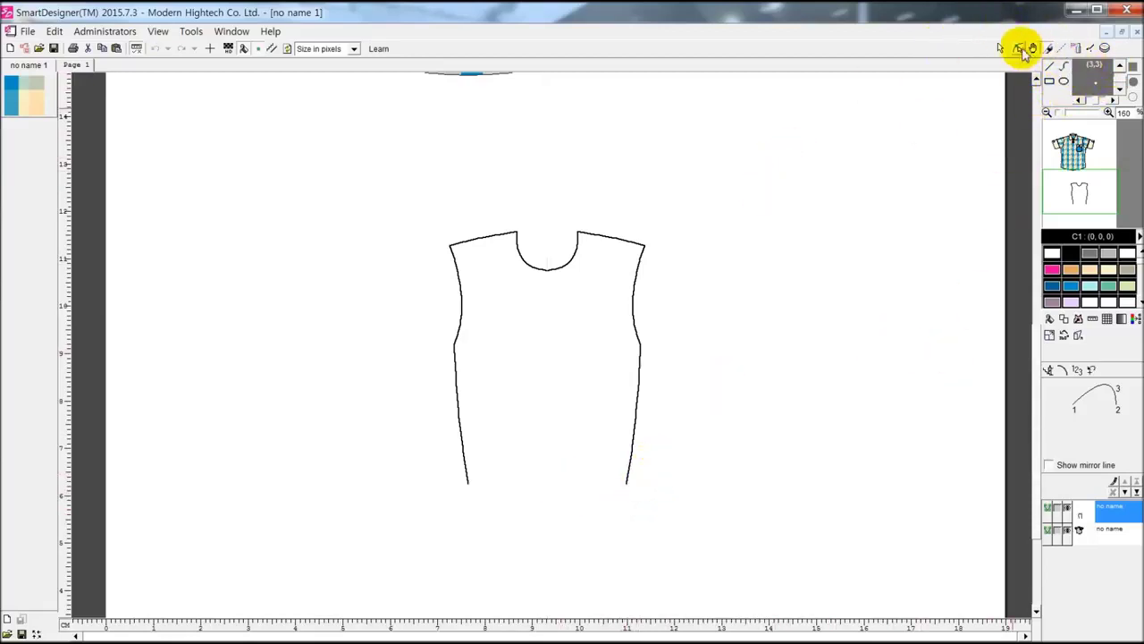
pyautogui.click(1018, 48)
# Close the hem with a straight line from the bottom corner to the mirror line
pyautogui.rightClick(630, 489)
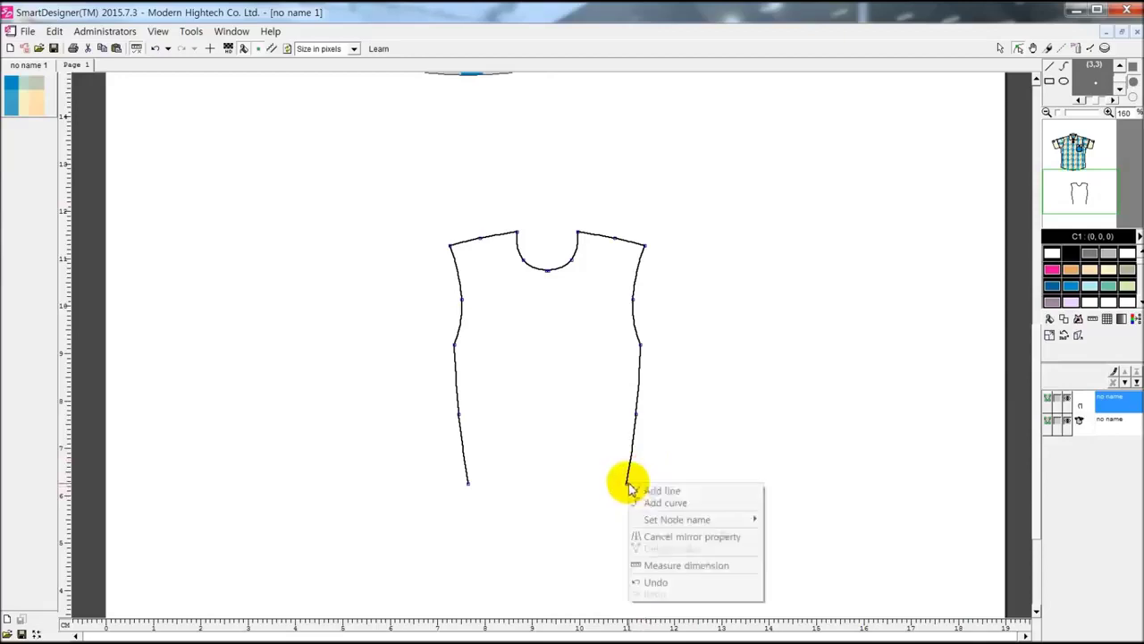
pyautogui.click(653, 491)
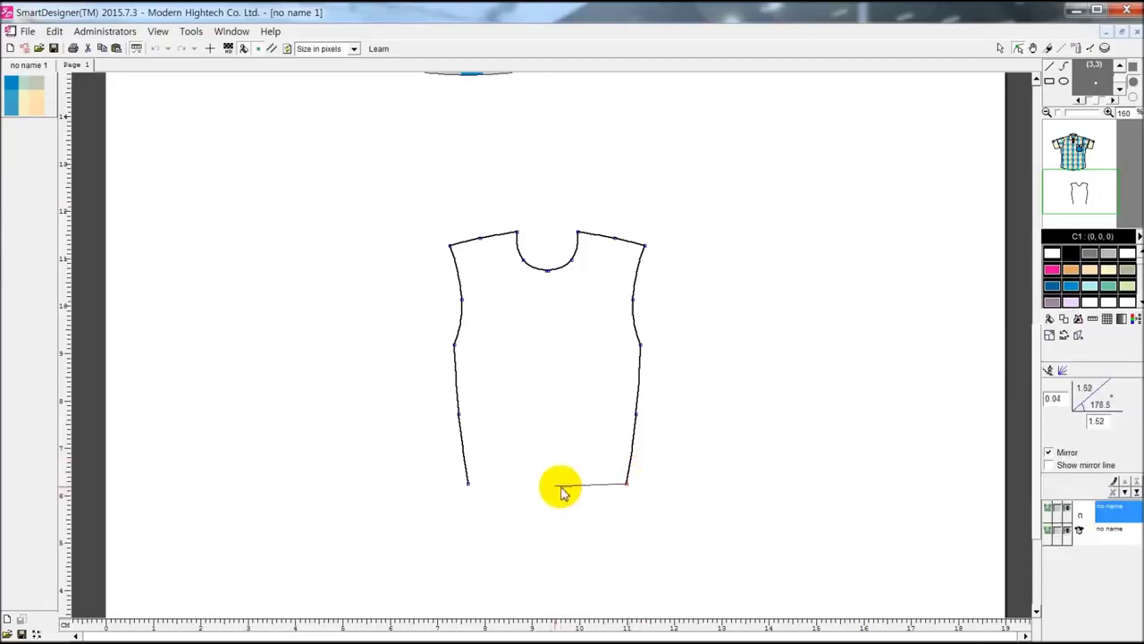
pyautogui.click(1049, 465)
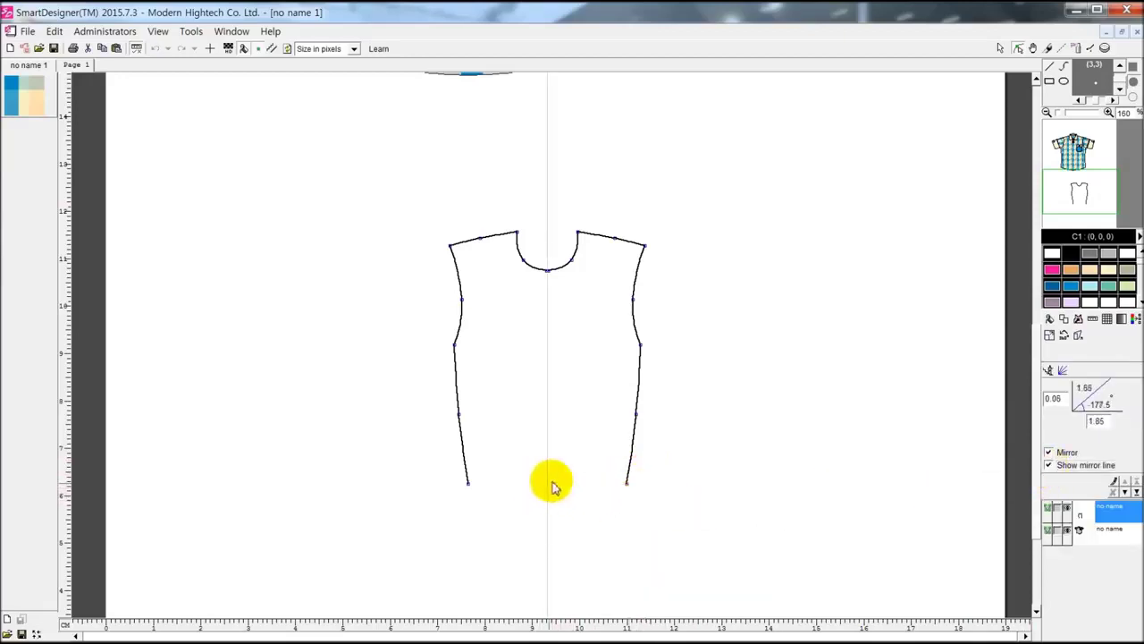
pyautogui.click(548, 485)
pyautogui.rightClick(616, 507)
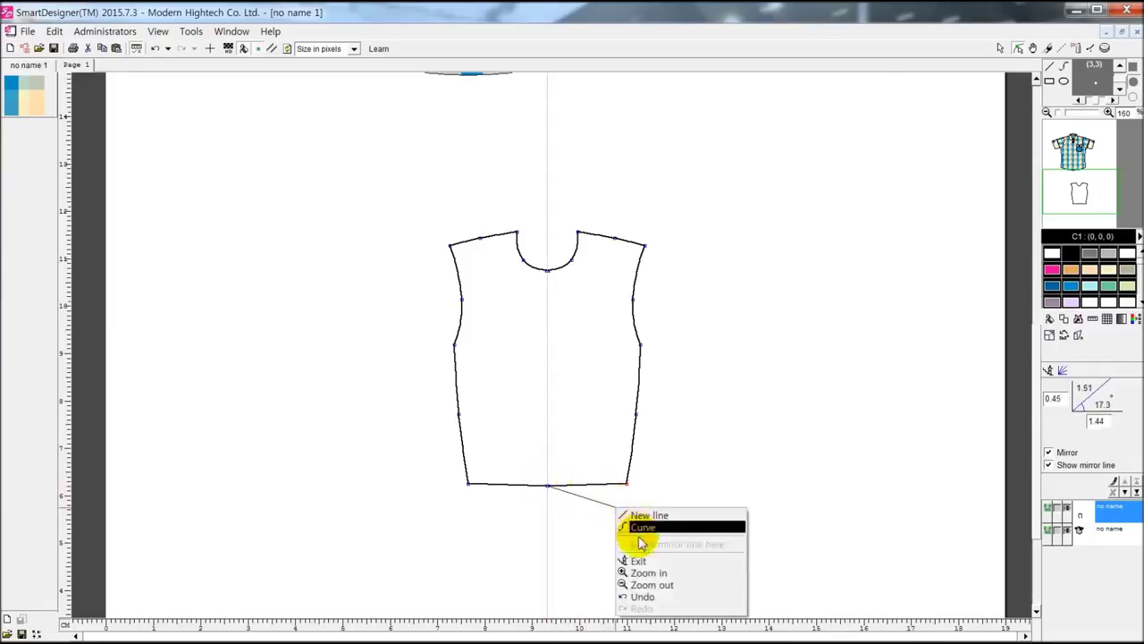
pyautogui.click(636, 561)
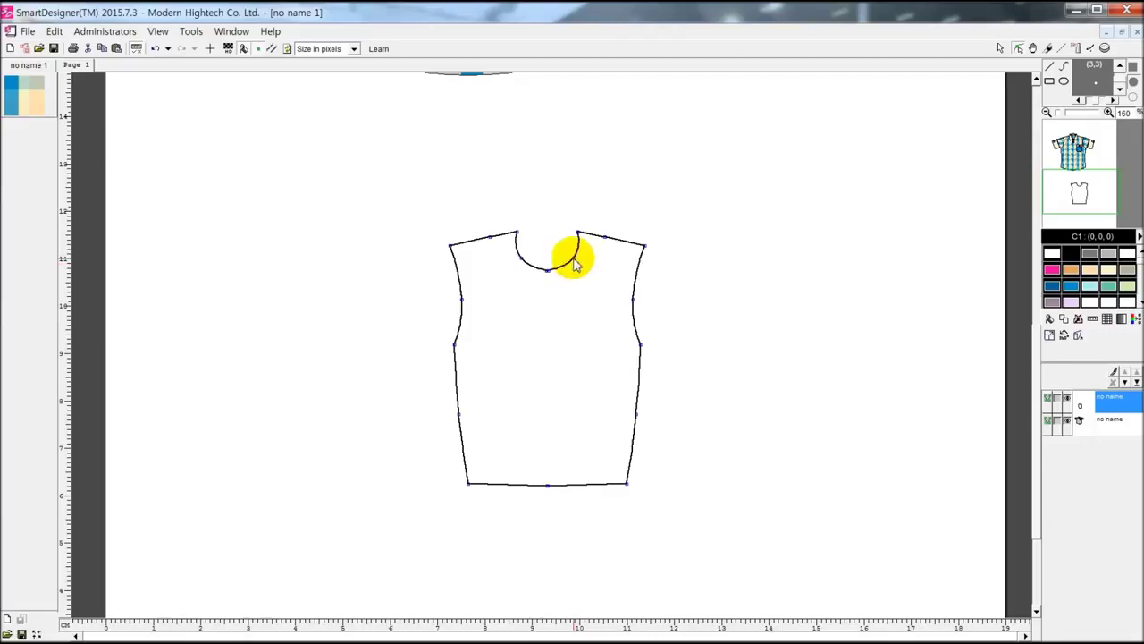
# Straighten and raise both shoulders by removing a point, and curve both armholes inward
pyautogui.moveTo(645, 249); pyautogui.dragTo(623, 248)
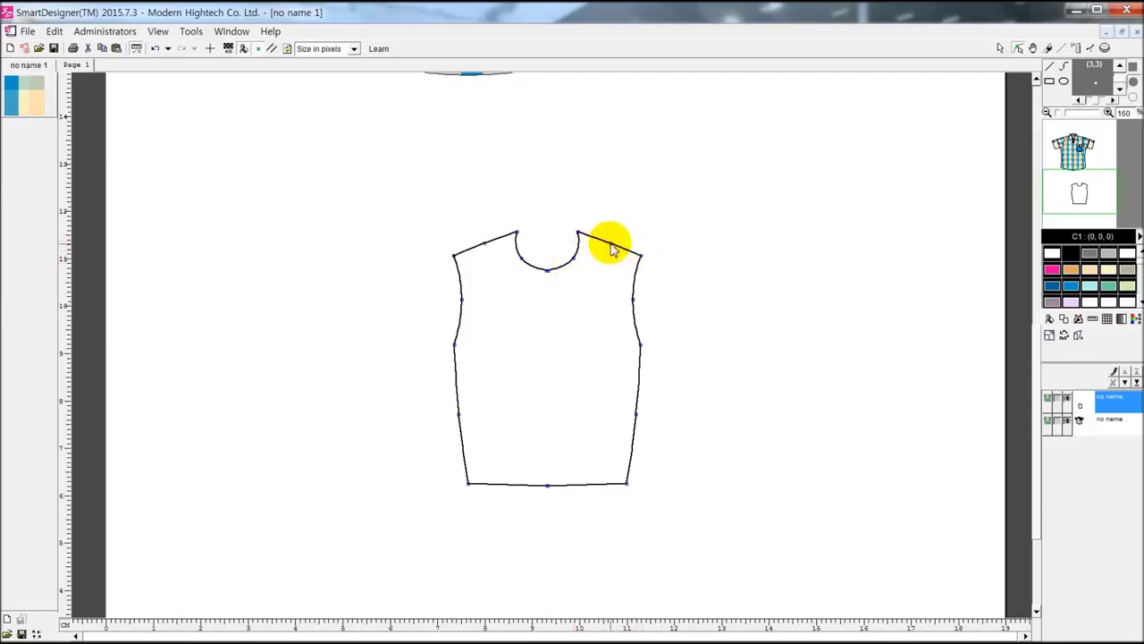
pyautogui.rightClick(612, 250)
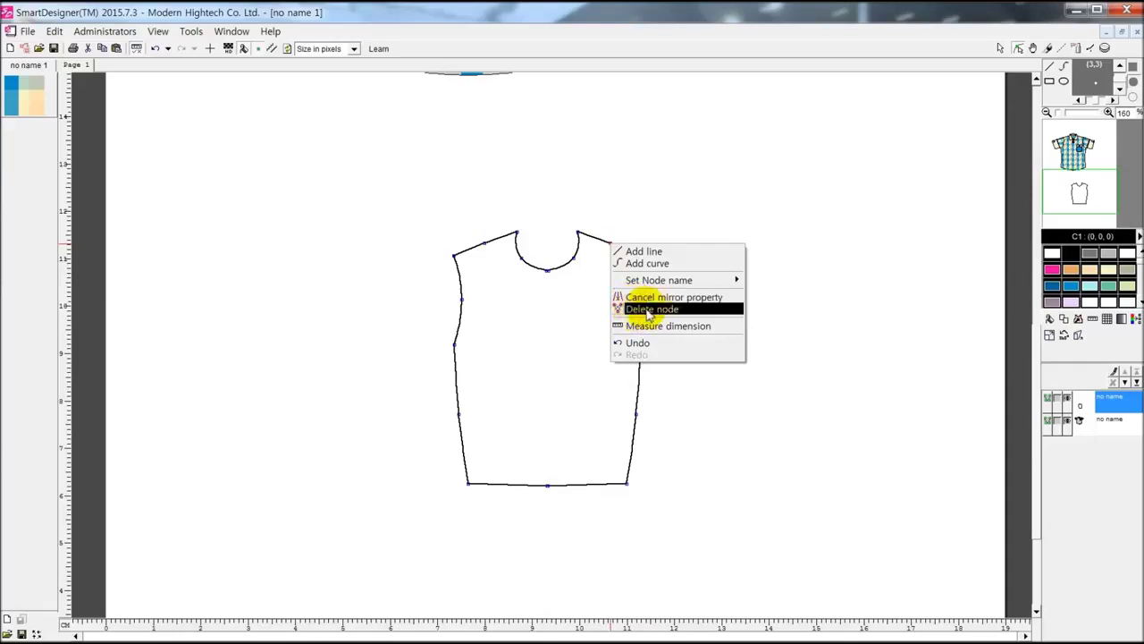
pyautogui.click(649, 311)
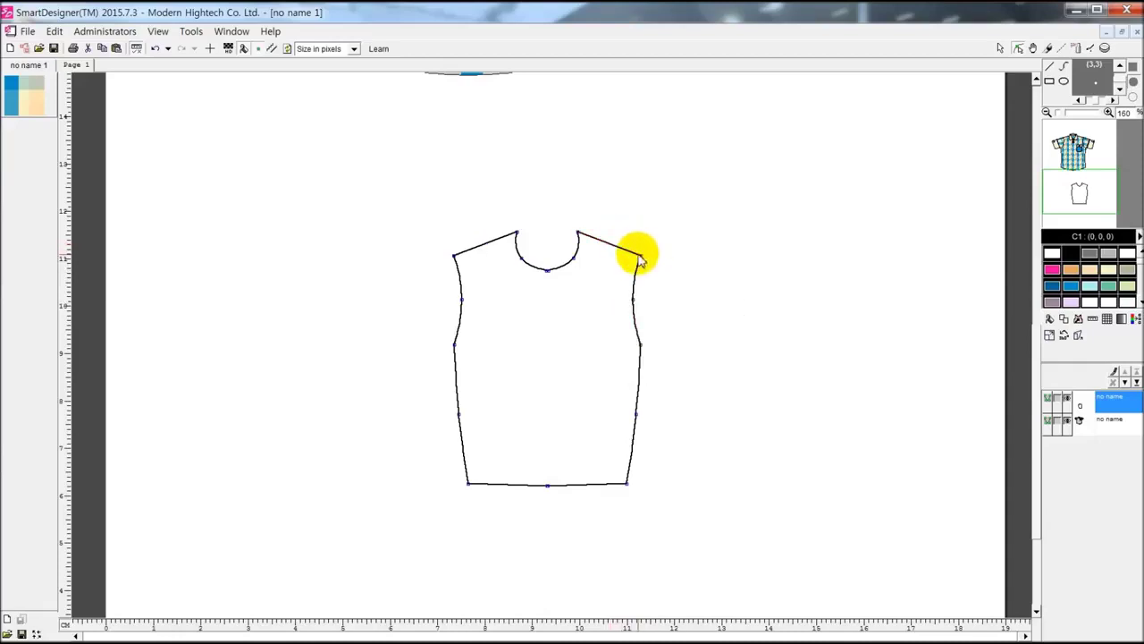
pyautogui.moveTo(641, 260); pyautogui.dragTo(639, 246)
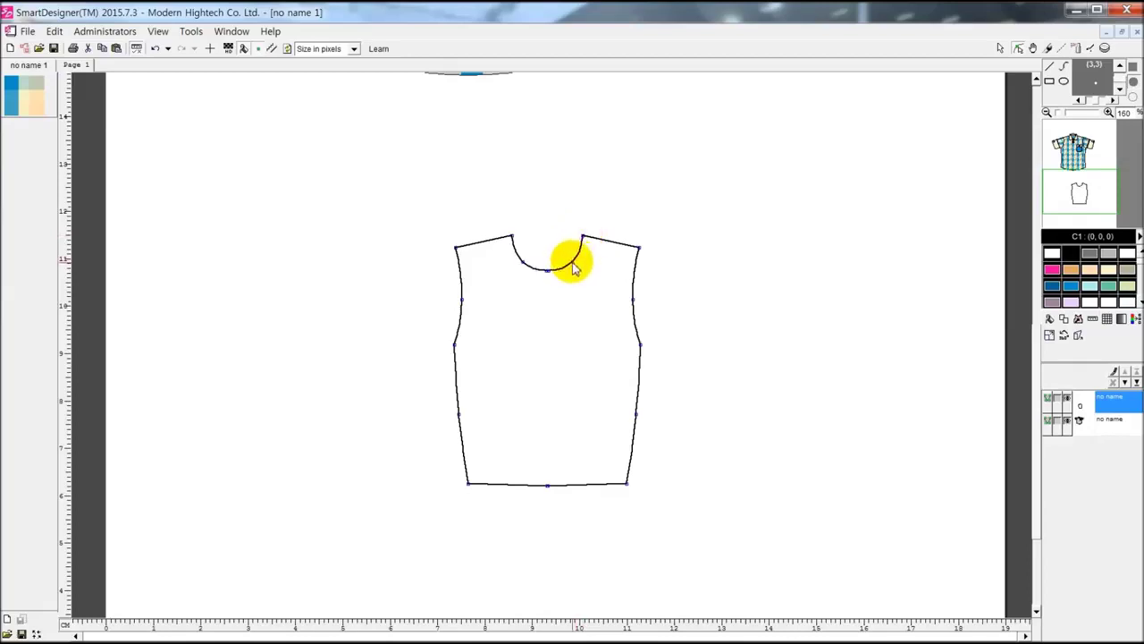
pyautogui.moveTo(635, 305); pyautogui.dragTo(626, 310)
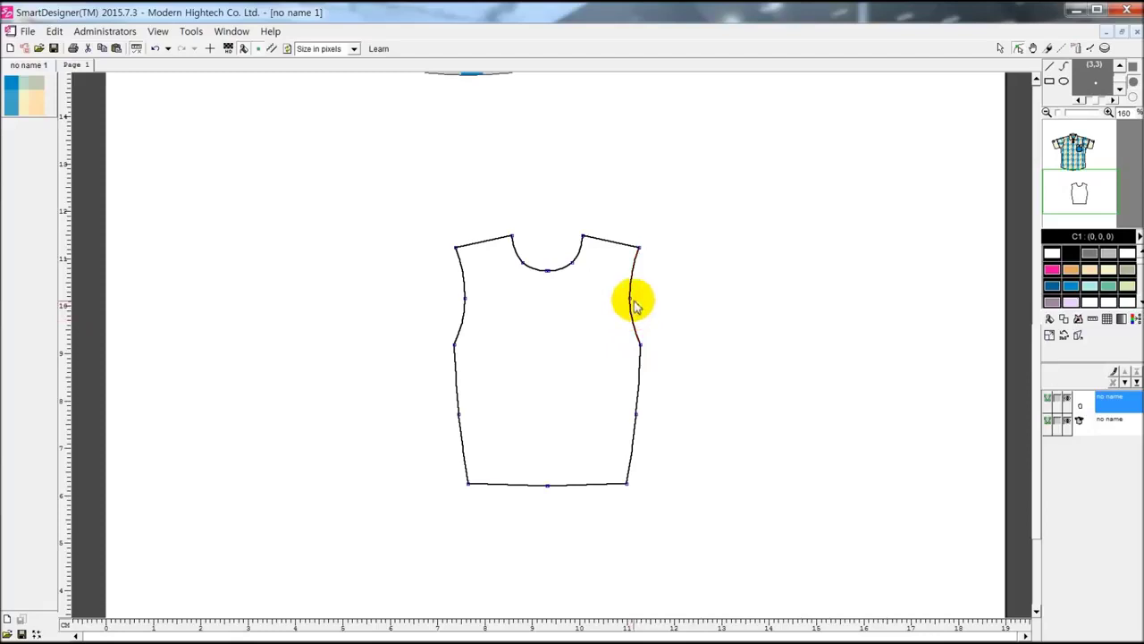
# Draw a mirrored curved panel seam from the armhole point down to the hem
pyautogui.rightClick(631, 304)
pyautogui.click(644, 320)
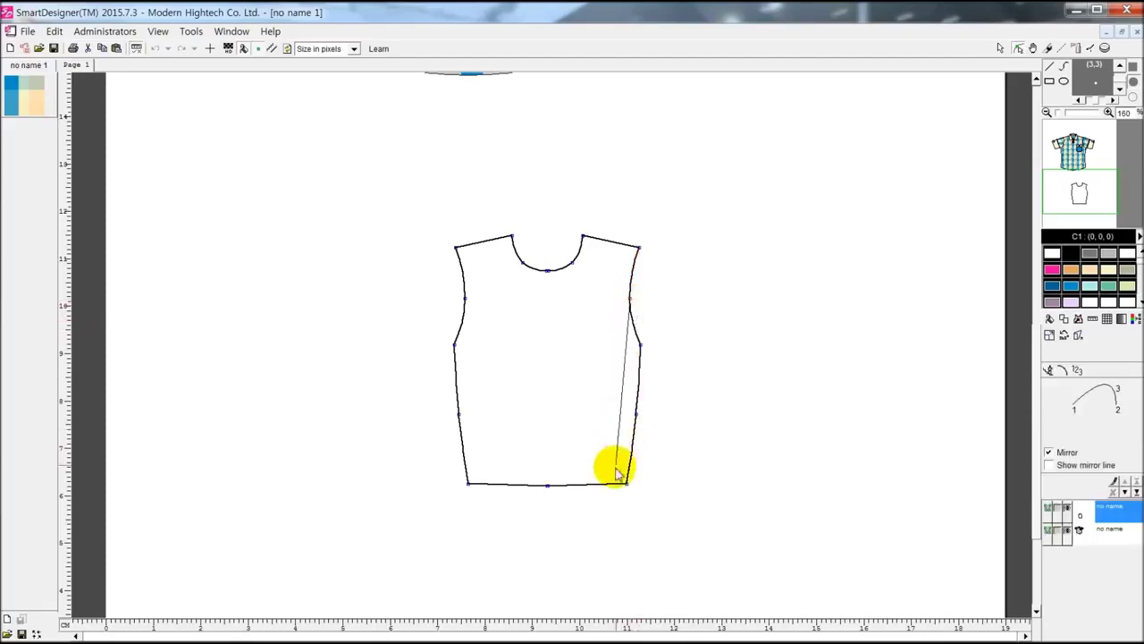
pyautogui.click(605, 486)
pyautogui.click(612, 366)
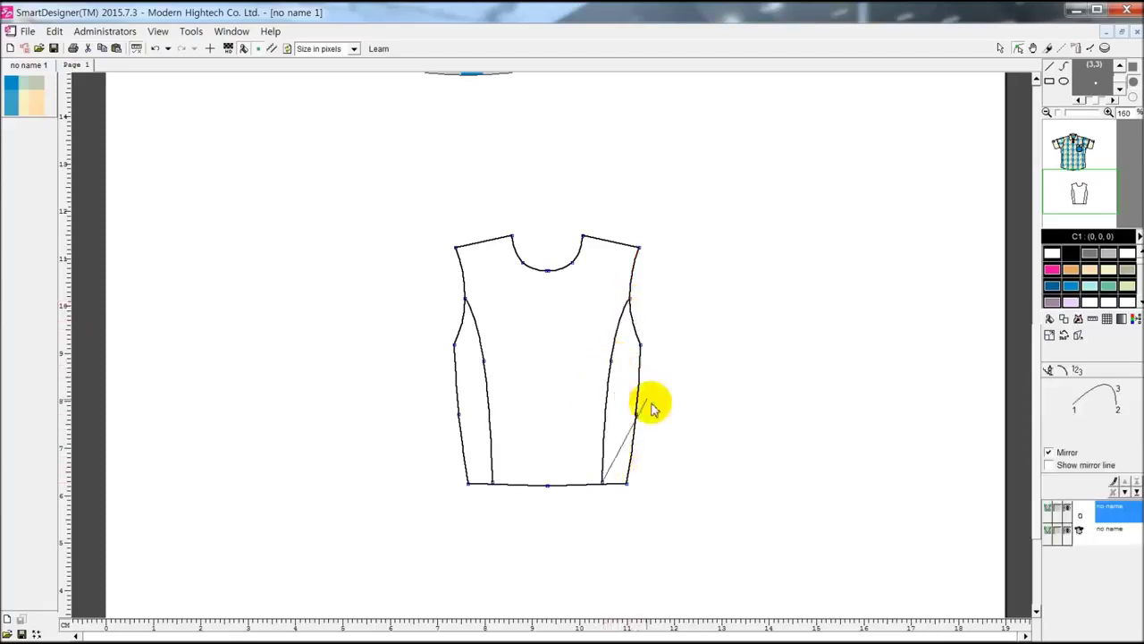
pyautogui.rightClick(672, 390)
pyautogui.click(694, 441)
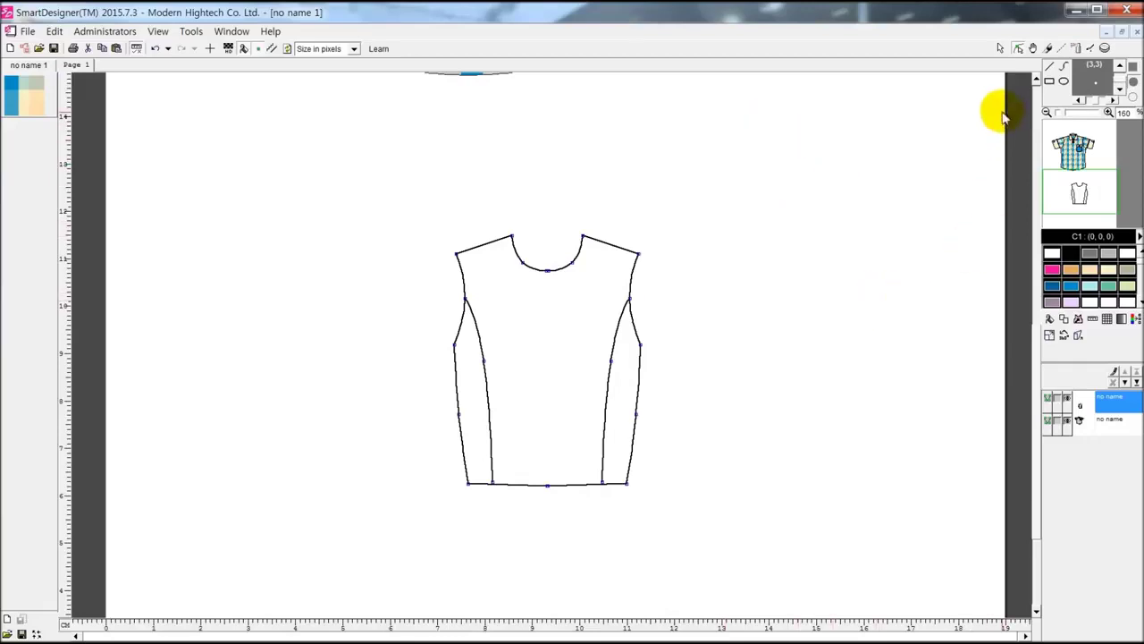
pyautogui.click(1001, 50)
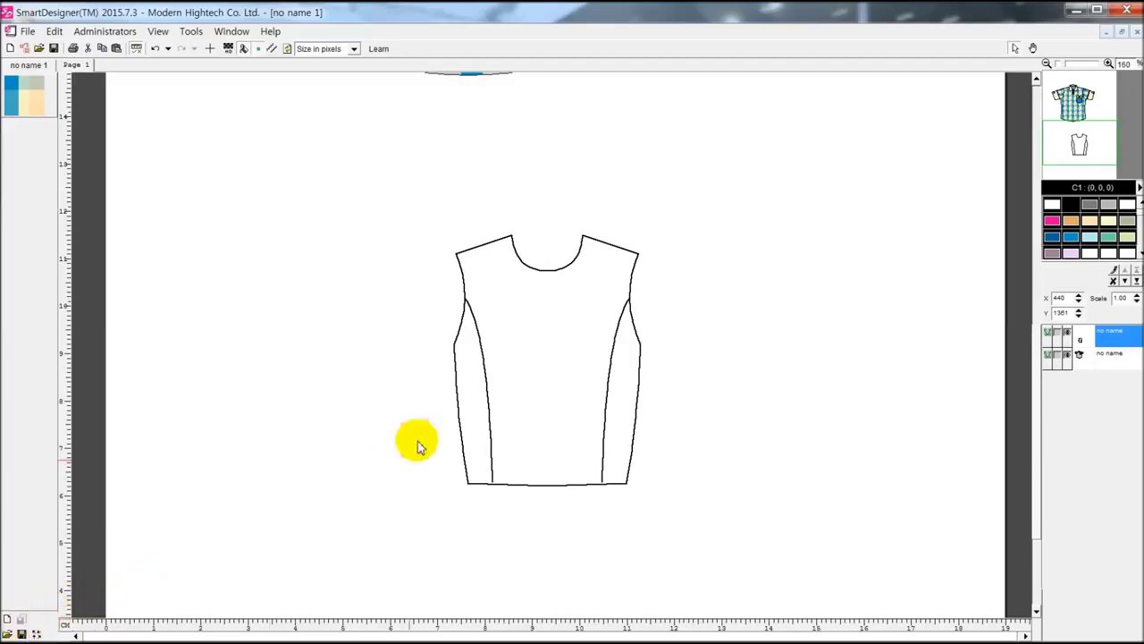
# Add the finished sleeveless top to the image list
pyautogui.click(548, 419)
pyautogui.rightClick(560, 387)
pyautogui.click(600, 446)
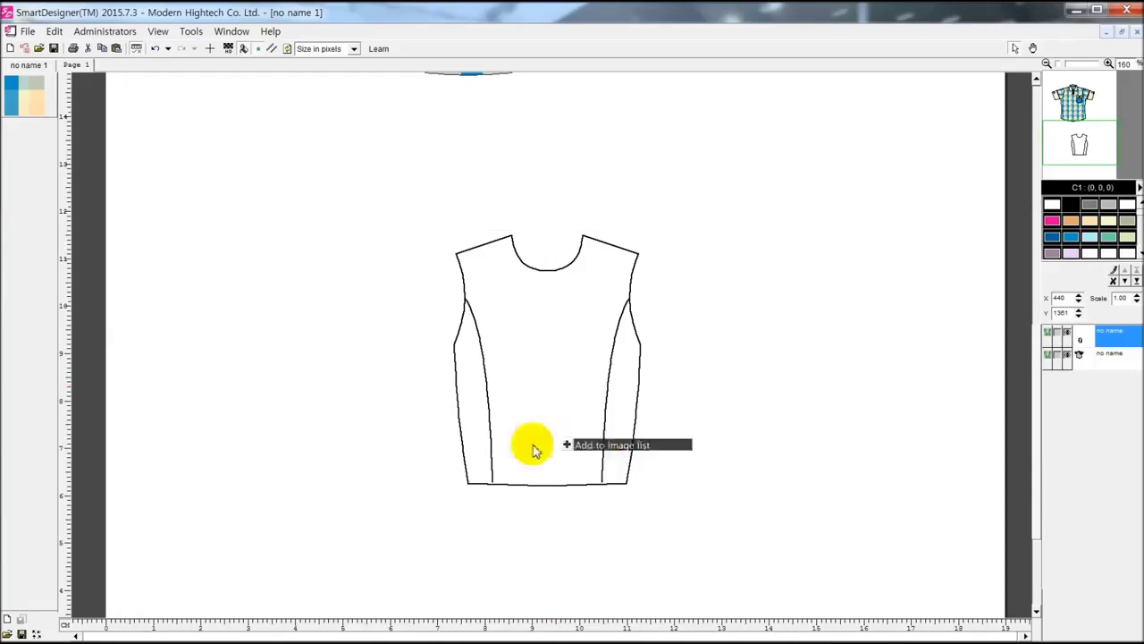
# Load a saved image list and place the blouse sketch on the page beside the top
pyautogui.hotkey('ctrl', 'o')
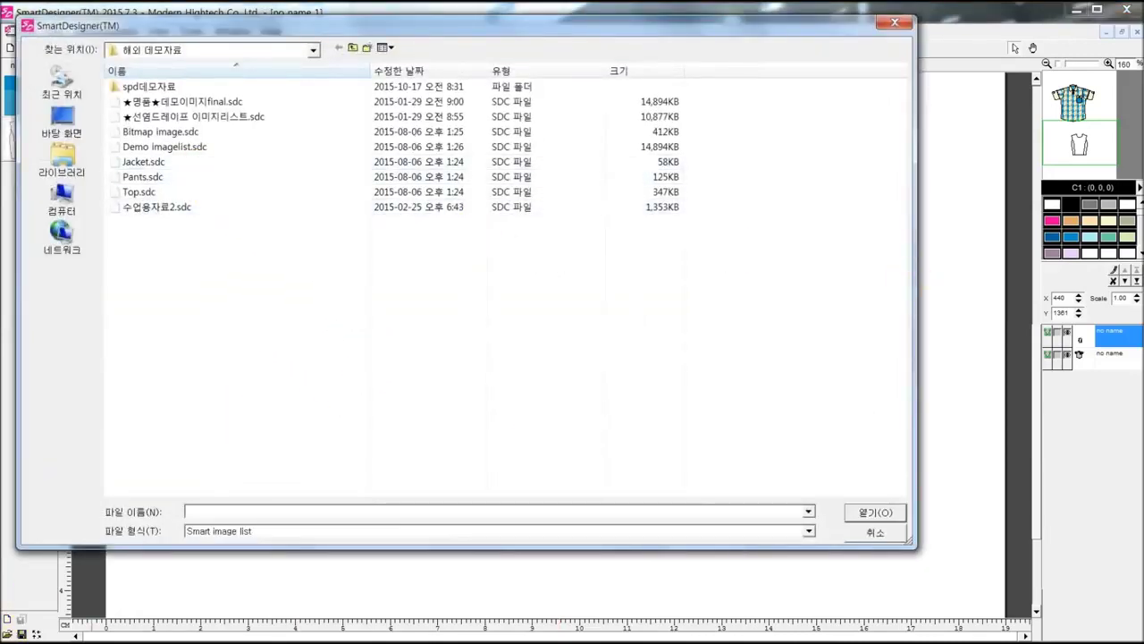
pyautogui.press('Escape')
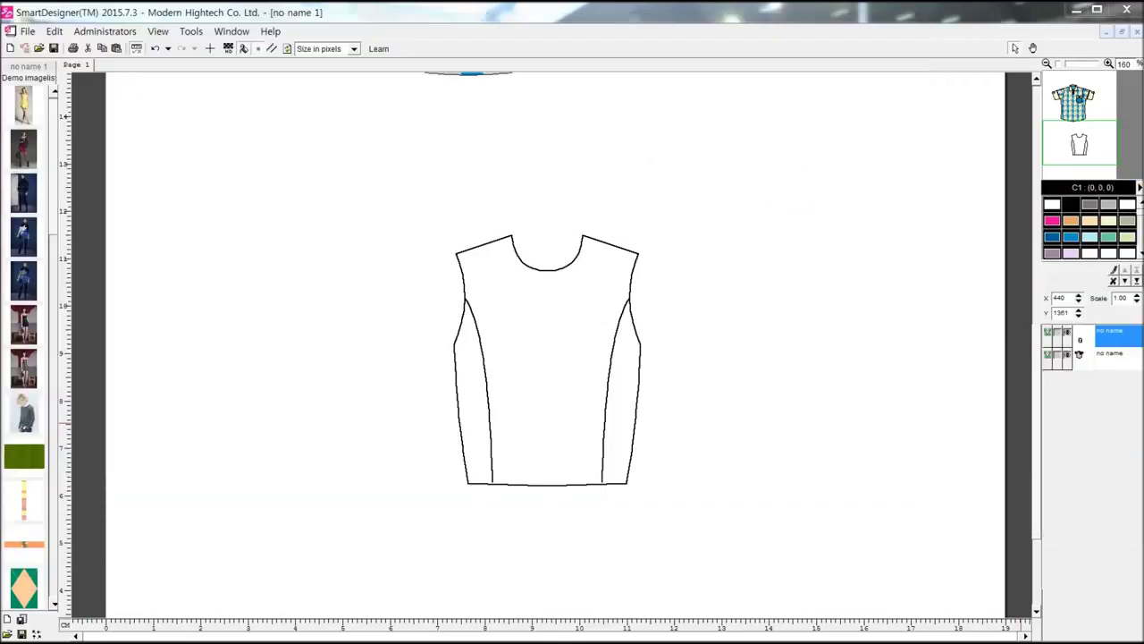
pyautogui.moveTo(51, 217); pyautogui.dragTo(51, 331)
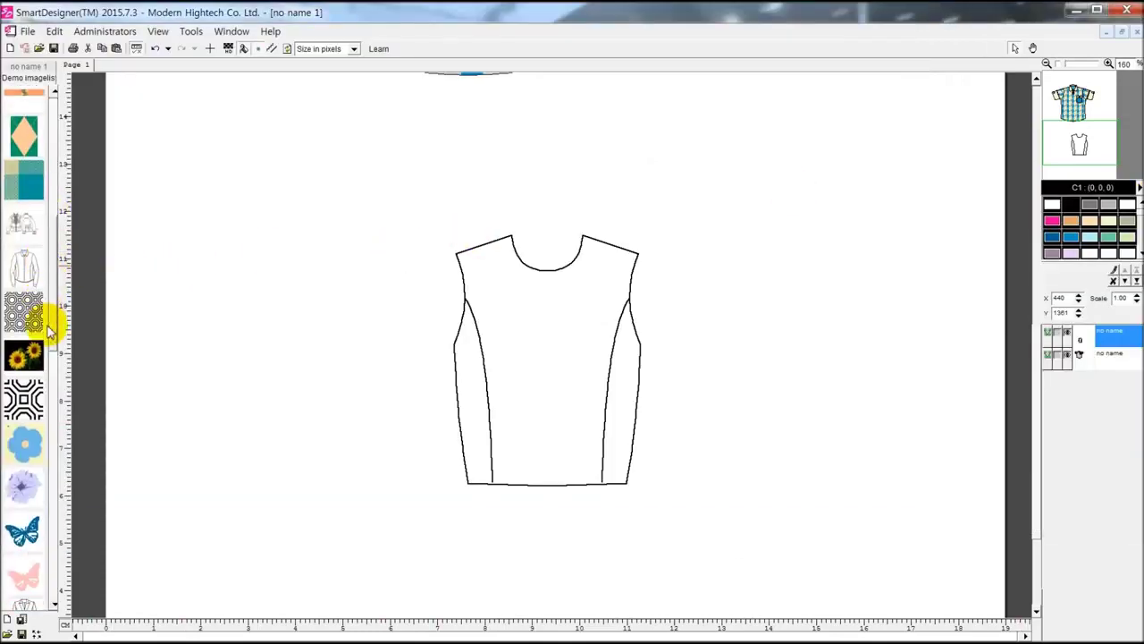
pyautogui.moveTo(24, 226)
pyautogui.mouseDown()
pyautogui.moveTo(221, 301)
pyautogui.moveTo(236, 376)
pyautogui.moveTo(387, 396)
pyautogui.moveTo(357, 370)
pyautogui.mouseUp()
pyautogui.moveTo(506, 184); pyautogui.dragTo(834, 134)
pyautogui.moveTo(435, 288); pyautogui.dragTo(396, 299)
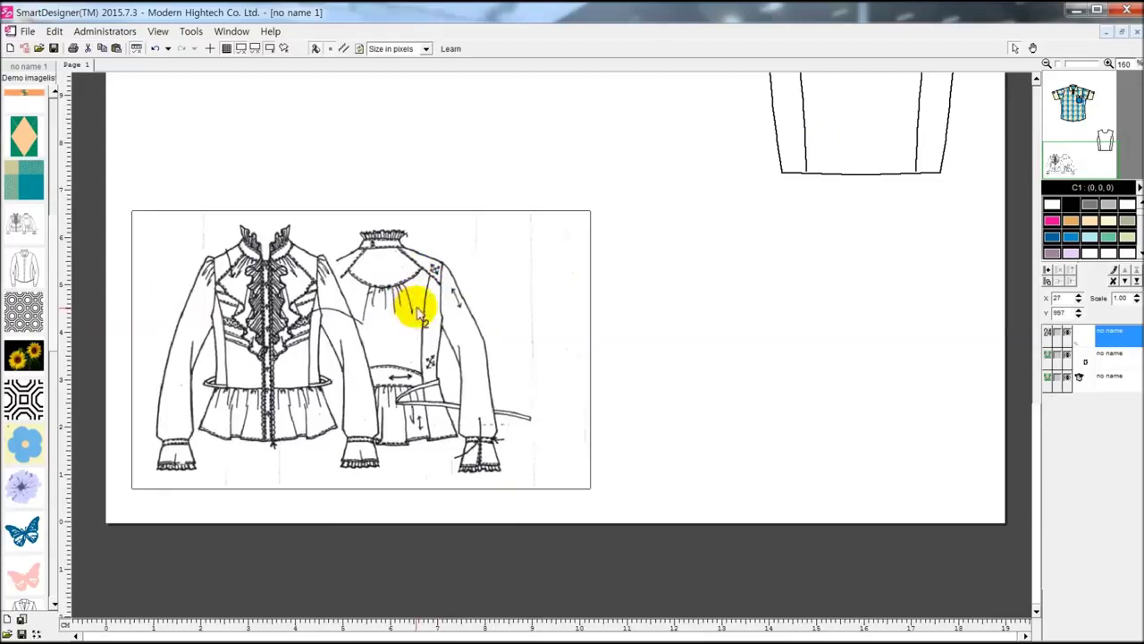
# Select the scanned blouse and manually sample its line colour
pyautogui.click(700, 317)
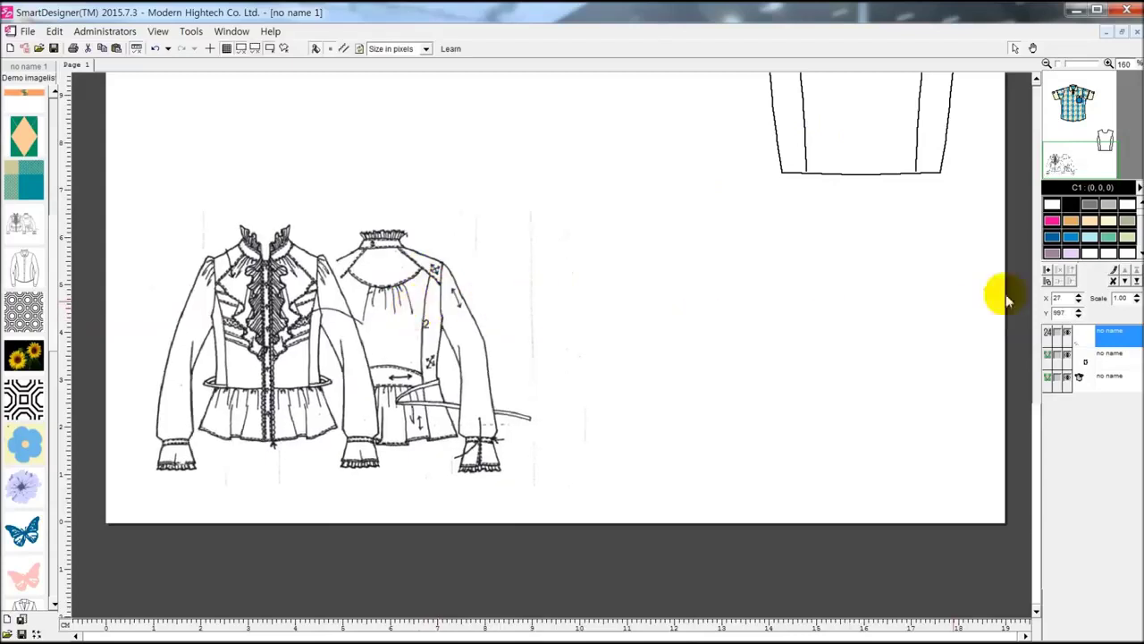
pyautogui.click(461, 286)
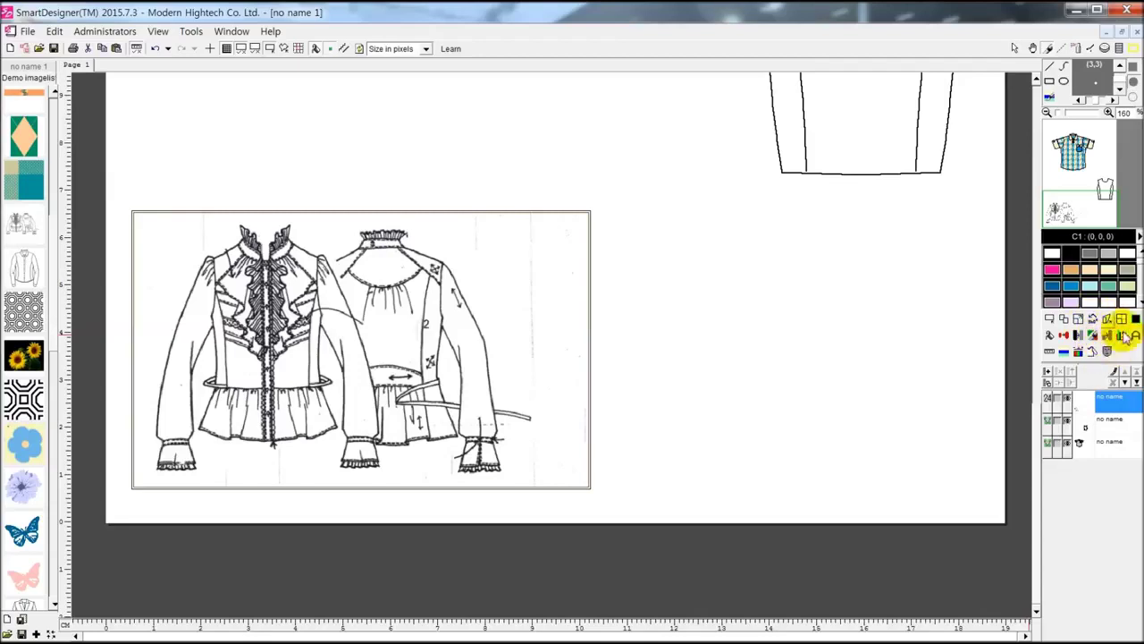
pyautogui.click(1111, 341)
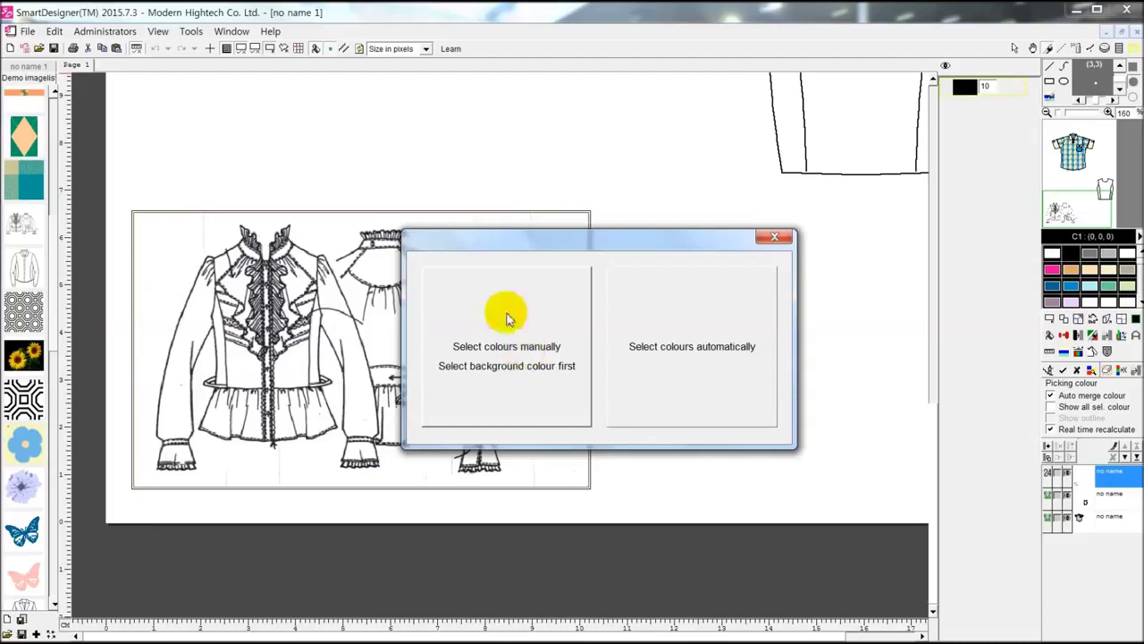
pyautogui.click(498, 362)
pyautogui.click(403, 346)
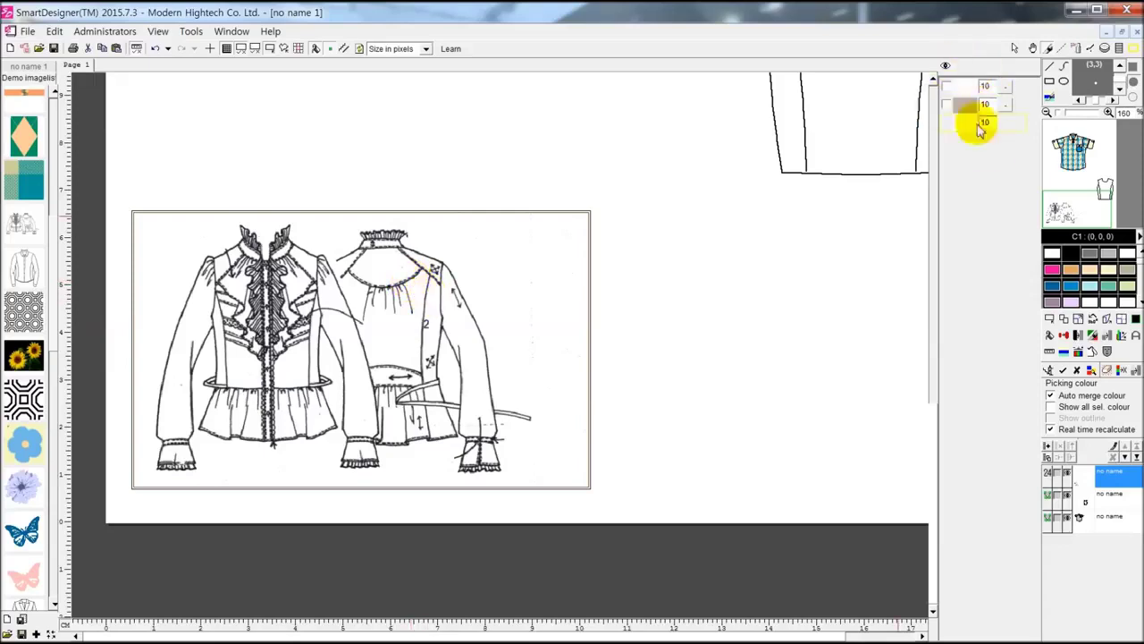
# Keep only the picked colours and bring up the scattered-dot removal
pyautogui.scroll(1, 427, 268)
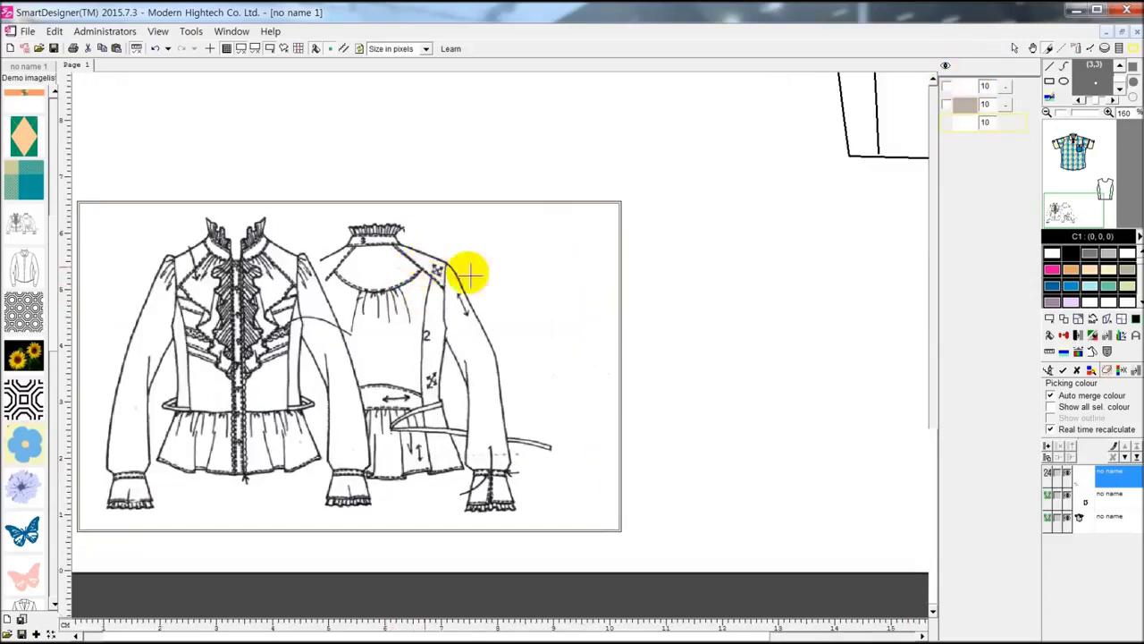
pyautogui.scroll(3, 473, 268)
pyautogui.scroll(-1, 712, 240)
pyautogui.scroll(-1, 713, 240)
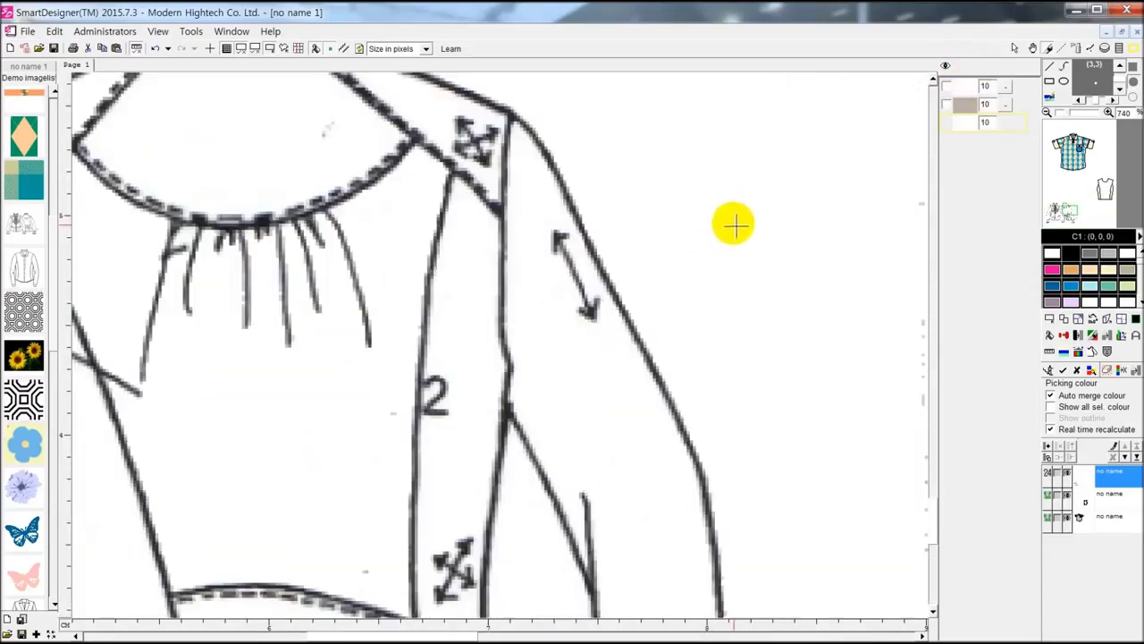
pyautogui.scroll(-1, 683, 224)
pyautogui.scroll(-1, 703, 224)
pyautogui.scroll(-1, 716, 232)
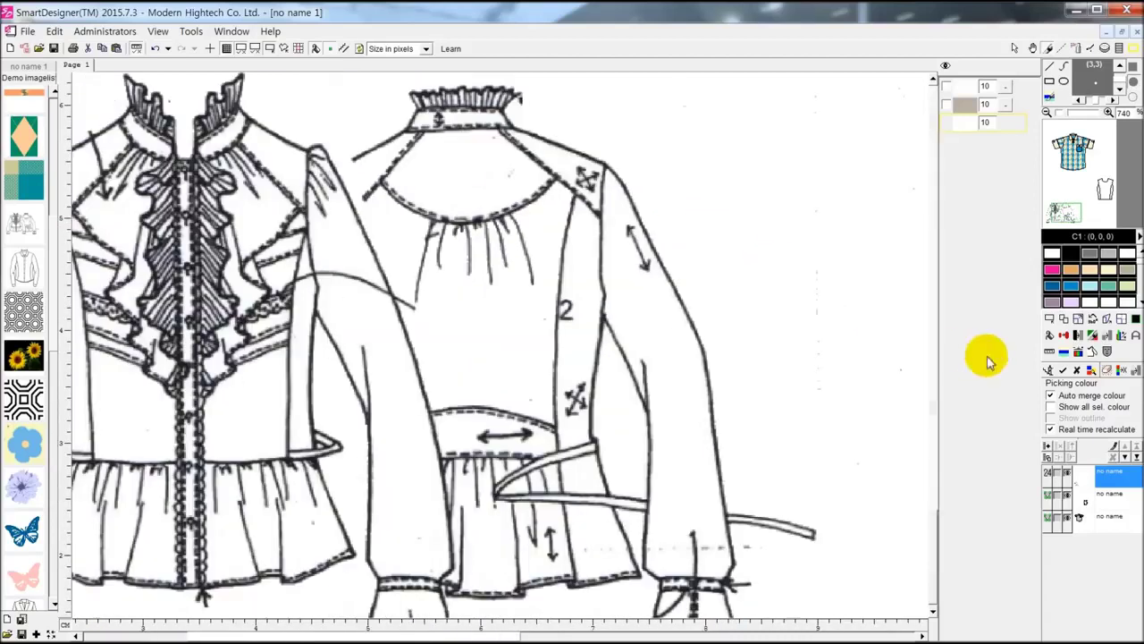
pyautogui.click(1062, 369)
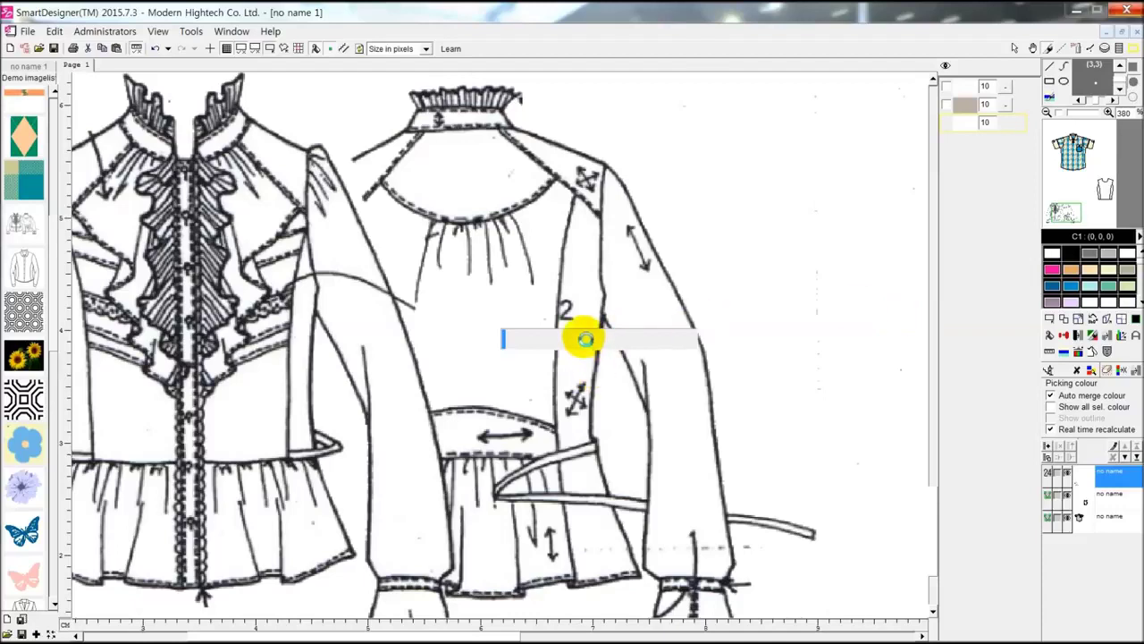
pyautogui.click(584, 338)
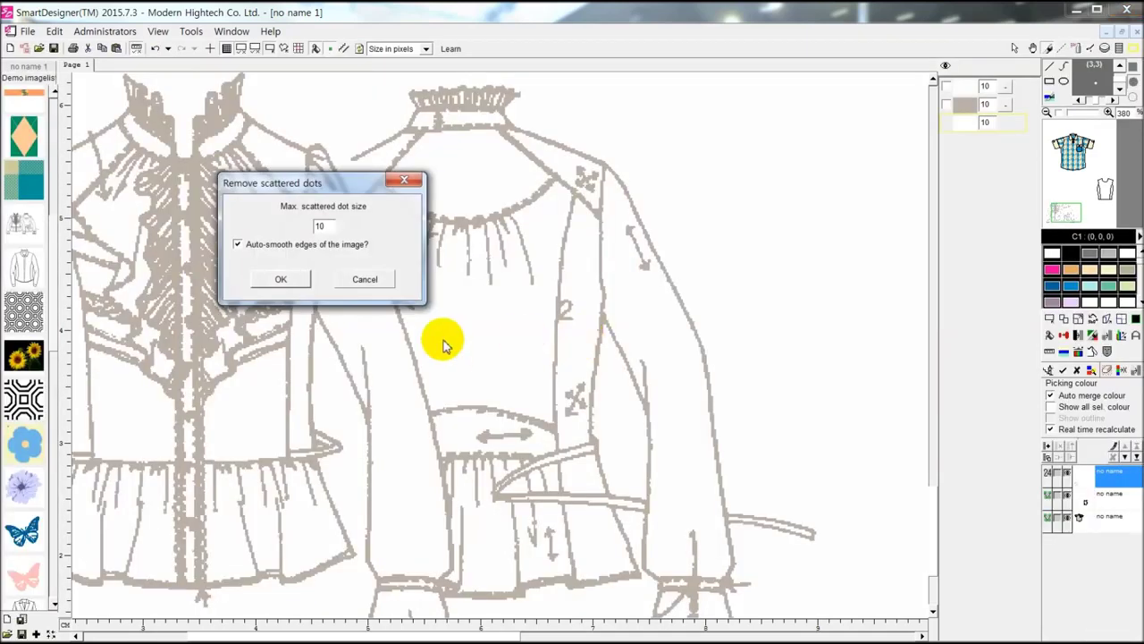
# Remove scattered dots up to size 10 from the blouse scan
pyautogui.click(287, 276)
pyautogui.scroll(-2, 438, 228)
pyautogui.scroll(-2, 468, 238)
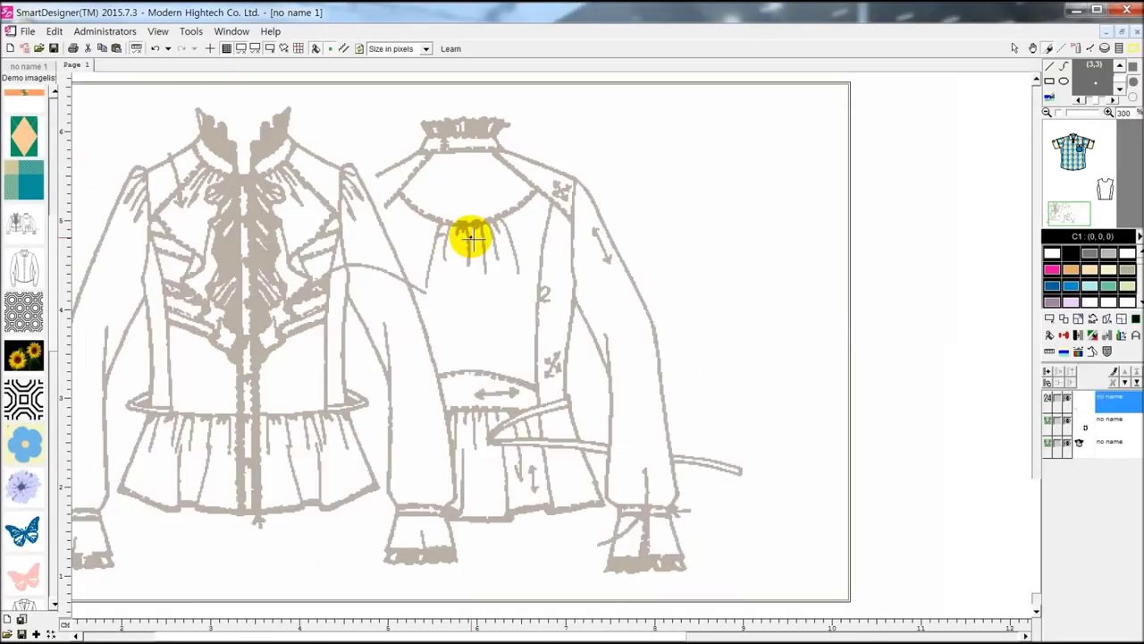
pyautogui.scroll(-1, 472, 243)
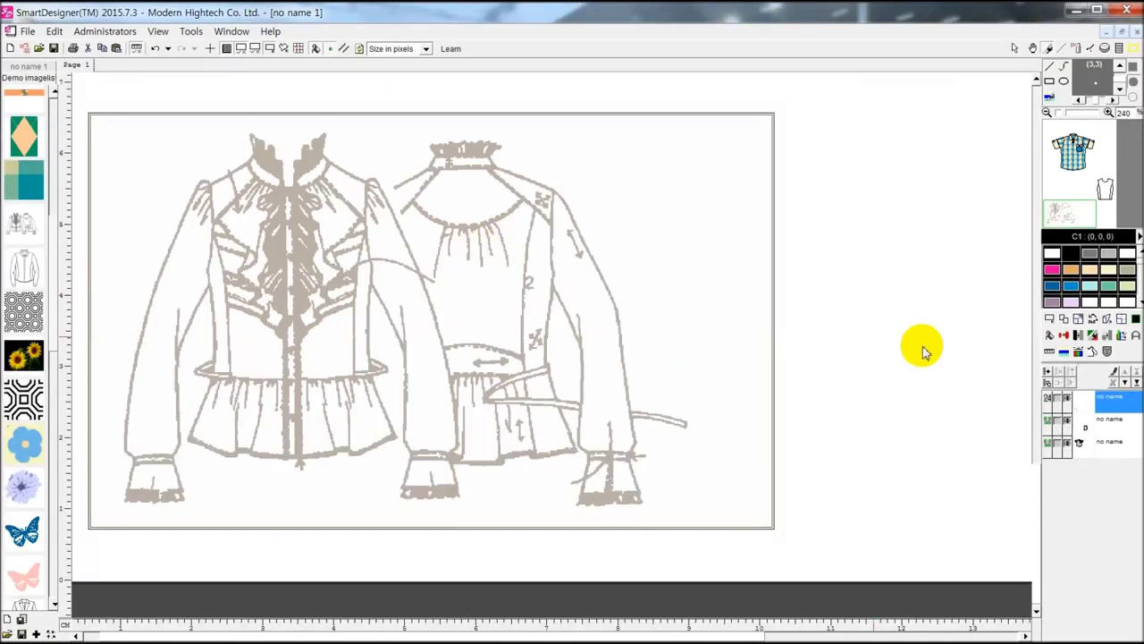
# Replace the beige line colour with solid black
pyautogui.click(566, 313)
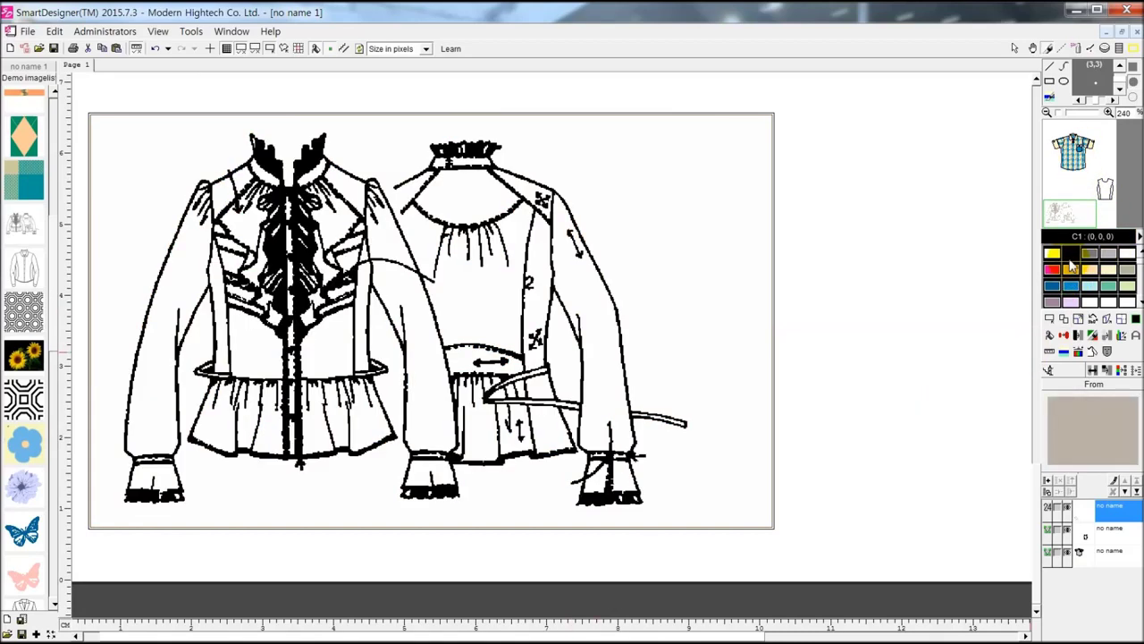
pyautogui.click(1049, 367)
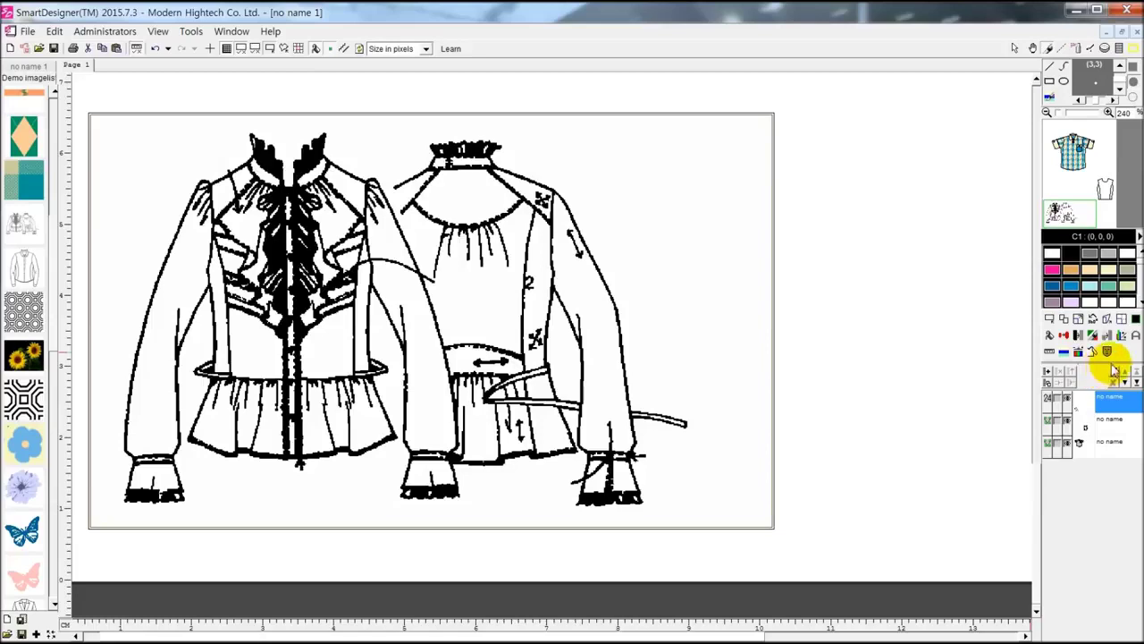
pyautogui.click(1015, 49)
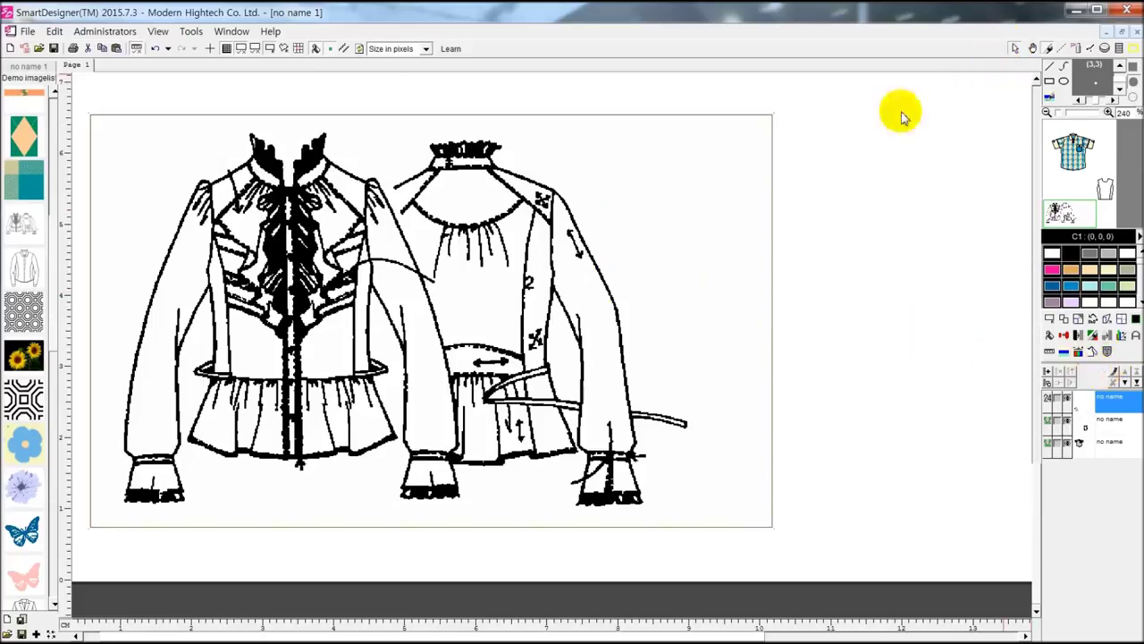
# Check the advanced bitmap-to-vector options, then trace the blouse as centre lines
pyautogui.rightClick(665, 206)
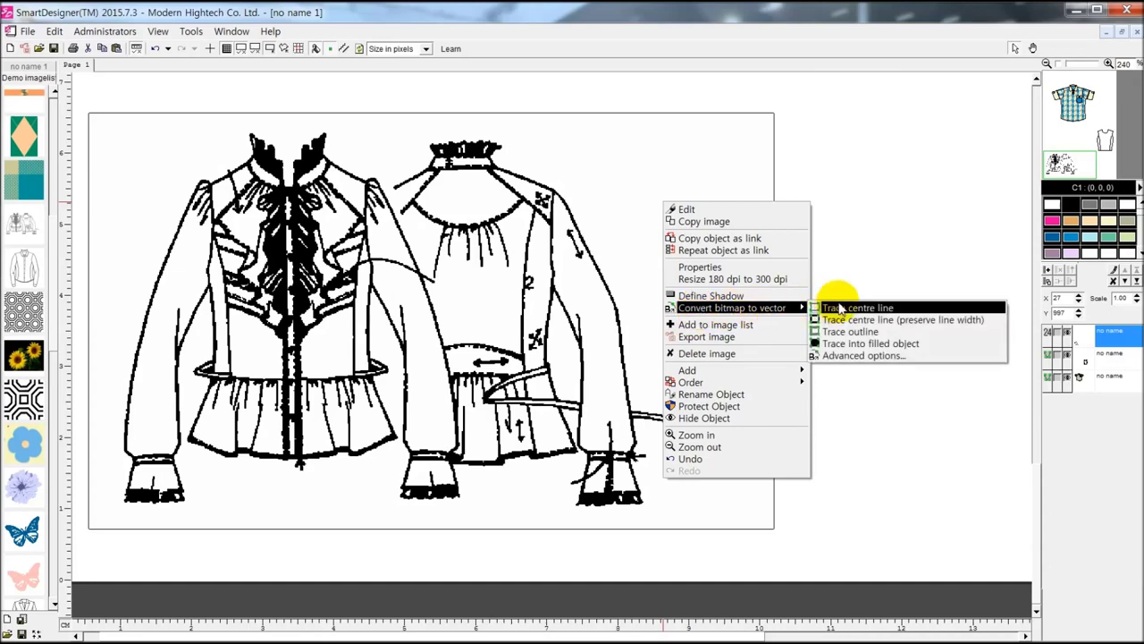
pyautogui.moveTo(731, 308)
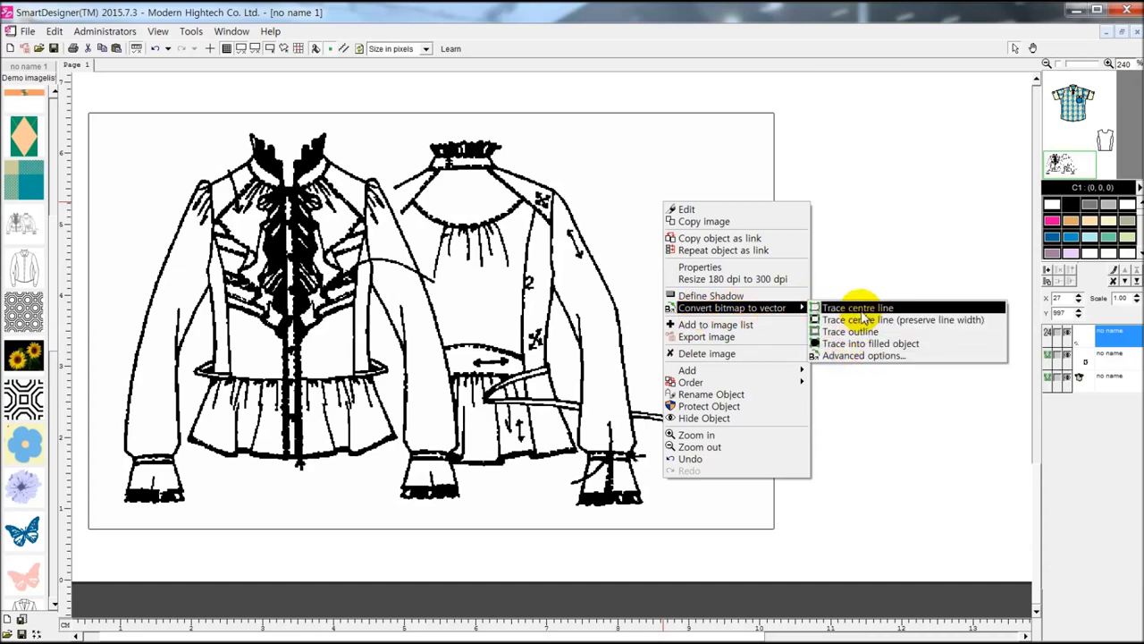
pyautogui.click(885, 356)
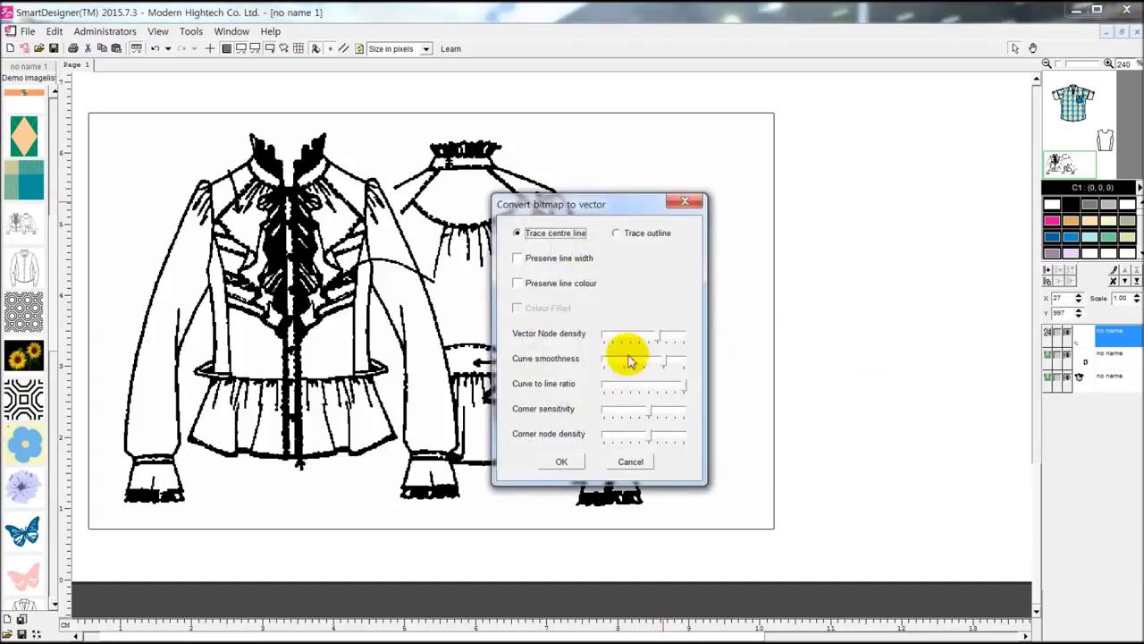
pyautogui.click(685, 201)
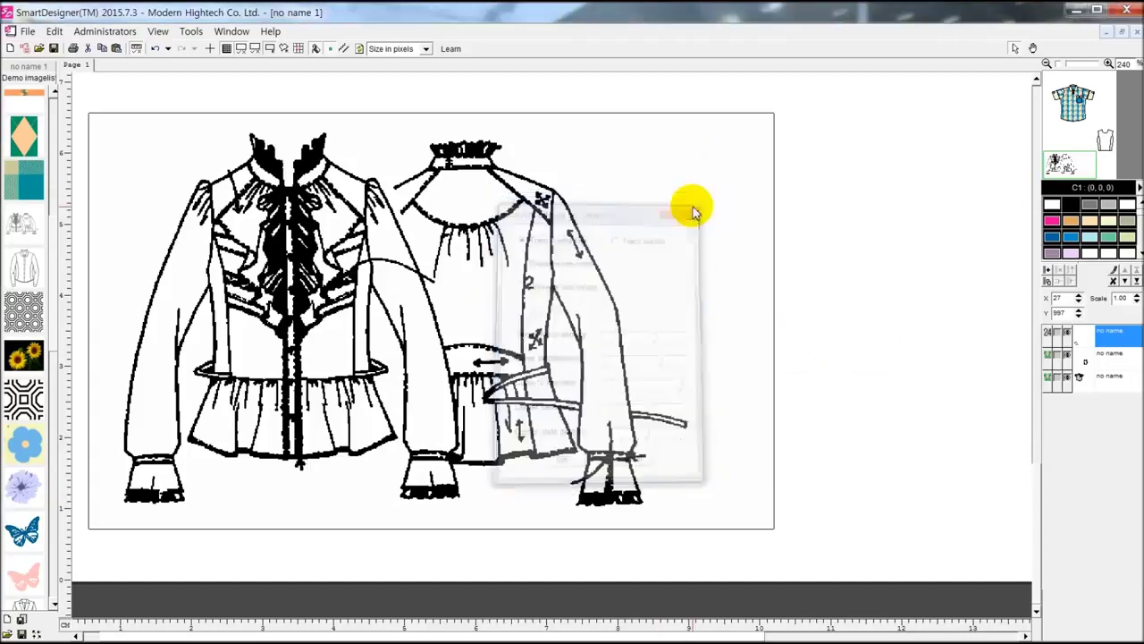
pyautogui.rightClick(693, 206)
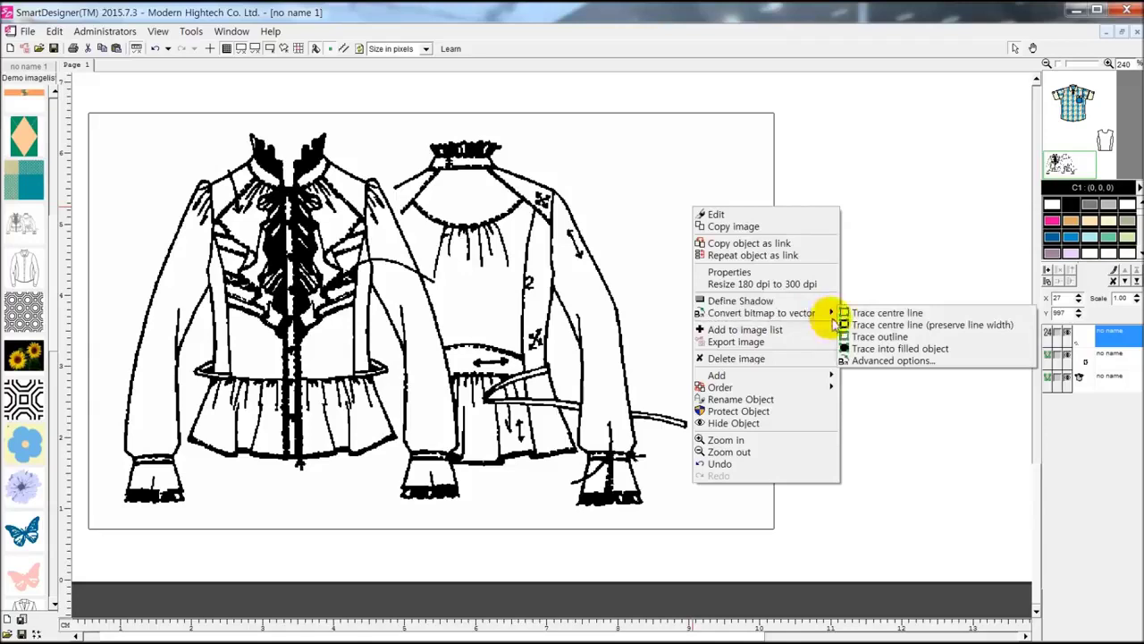
pyautogui.click(858, 314)
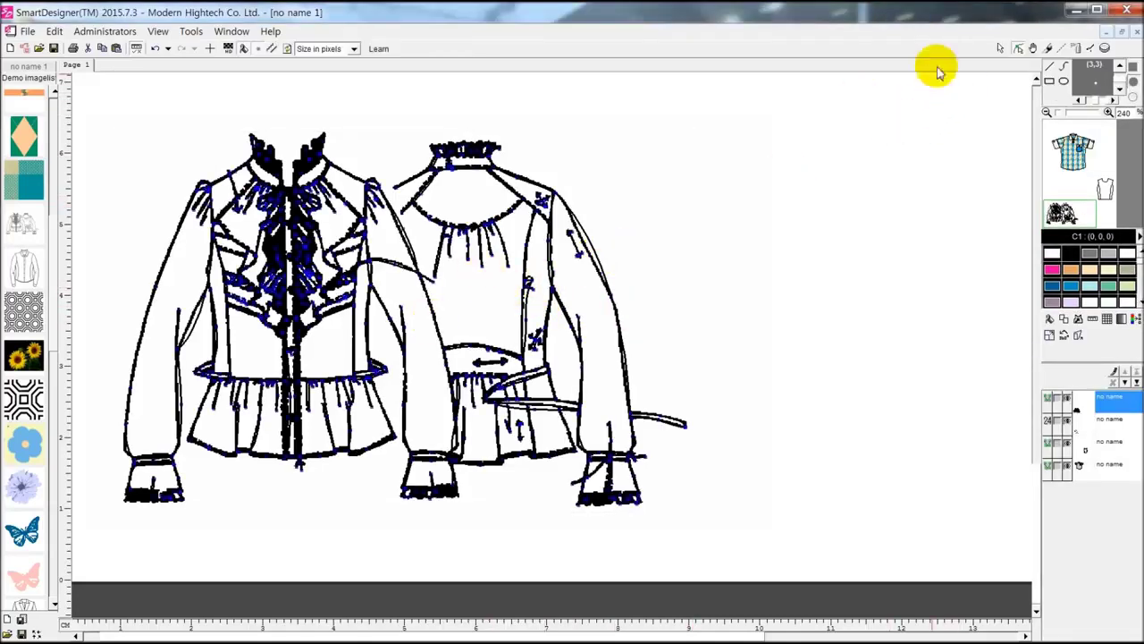
pyautogui.click(626, 315)
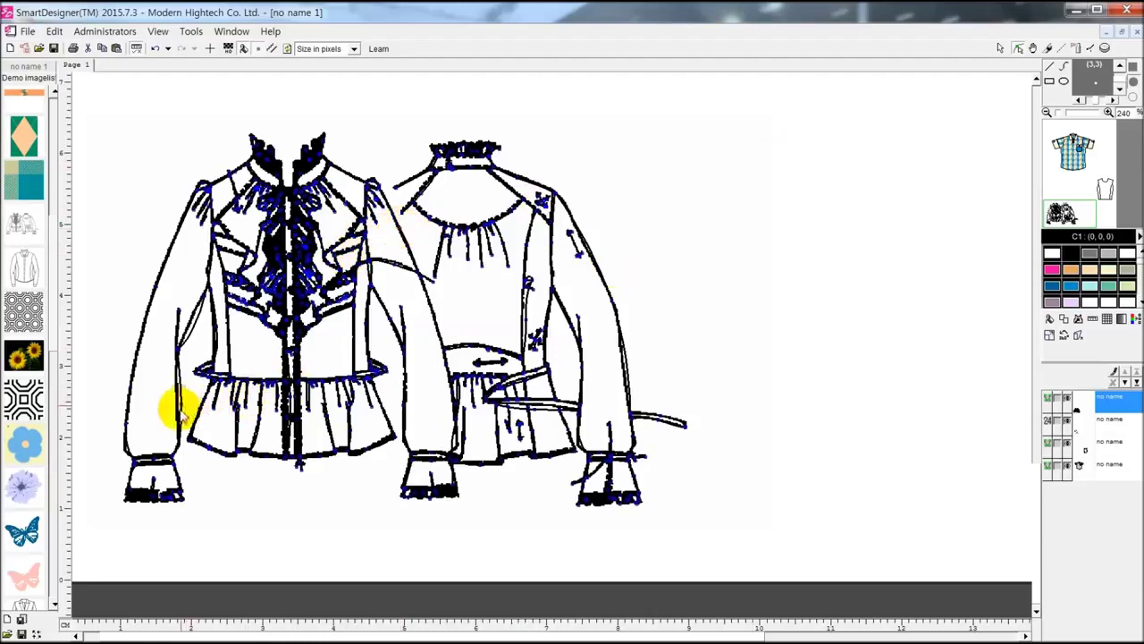
# Move the traced blouse lines beside the original scan
pyautogui.click(999, 52)
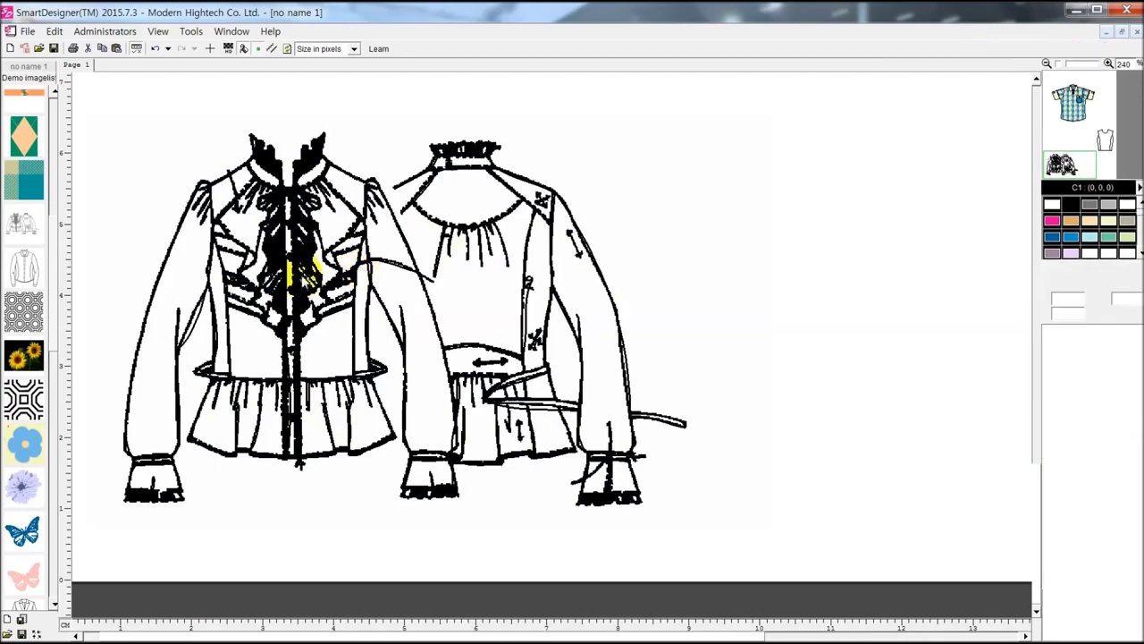
pyautogui.moveTo(301, 268); pyautogui.dragTo(724, 282)
pyautogui.scroll(-1, 703, 294)
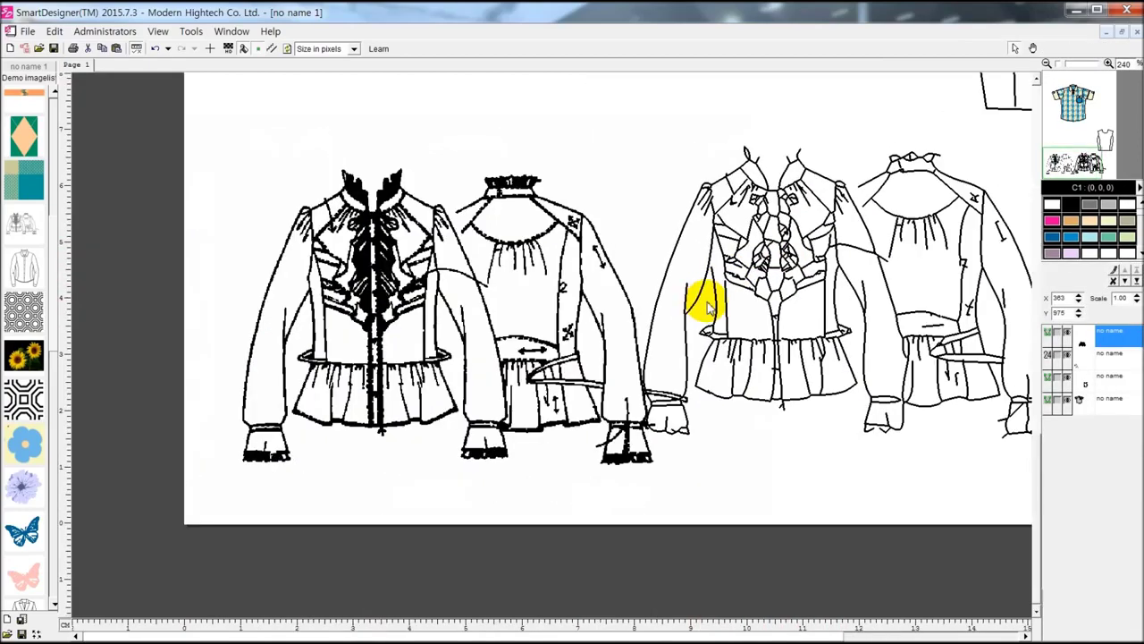
pyautogui.scroll(-1, 766, 277)
pyautogui.scroll(-1, 767, 294)
pyautogui.scroll(-2, 760, 402)
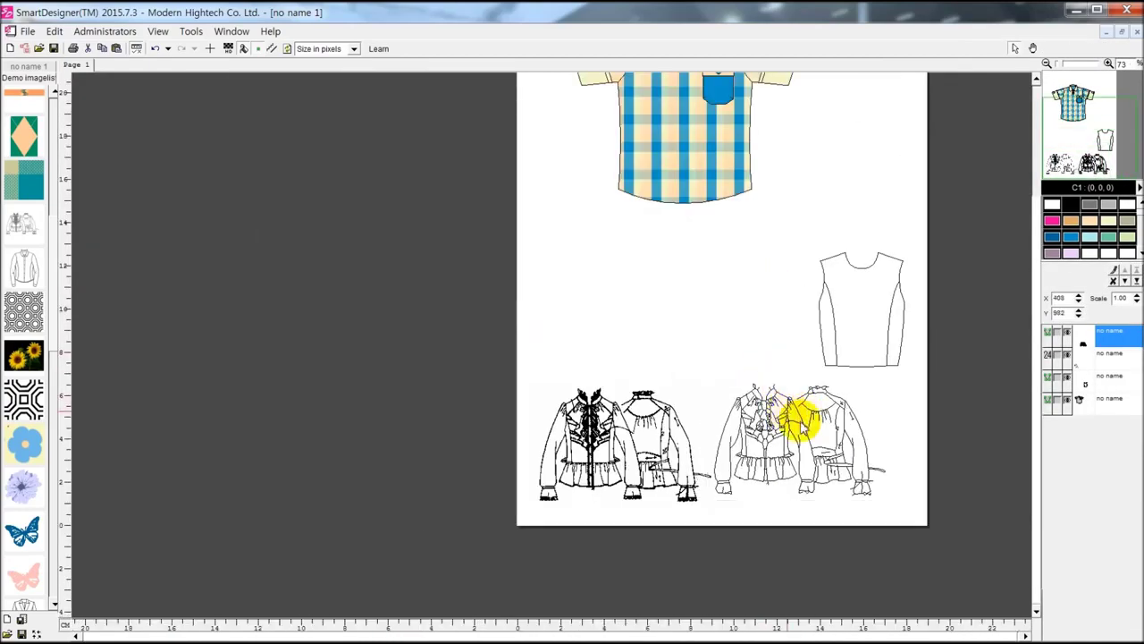
# Select all nodes of the traced blouse and add a line at the cuff
pyautogui.doubleClick(794, 415)
pyautogui.scroll(1, 823, 424)
pyautogui.scroll(1, 827, 428)
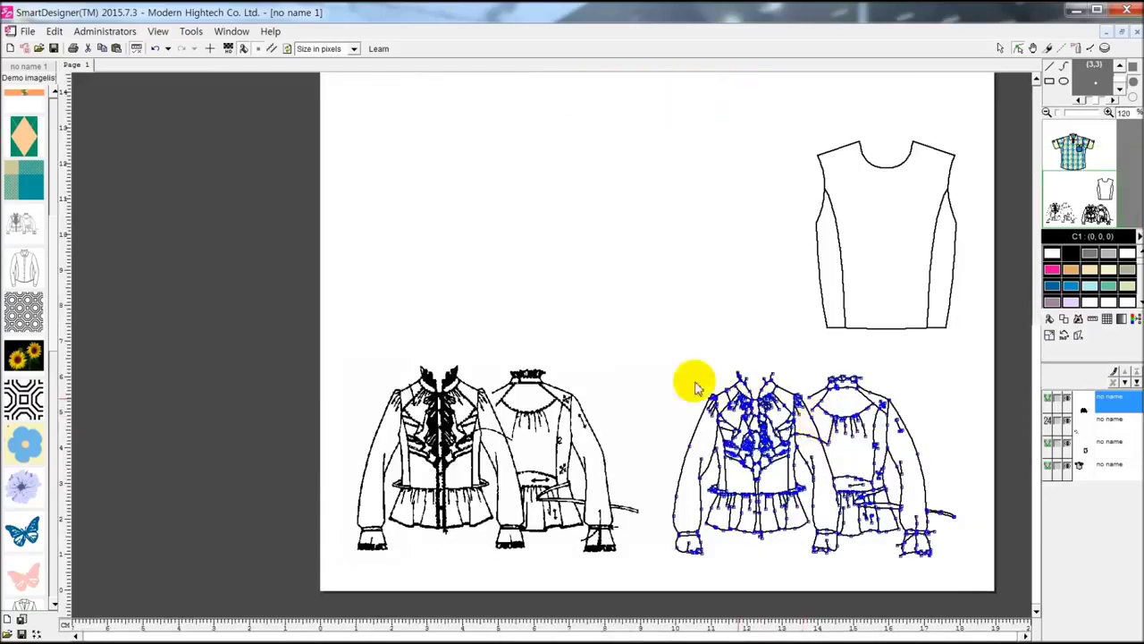
pyautogui.moveTo(663, 353); pyautogui.dragTo(972, 582)
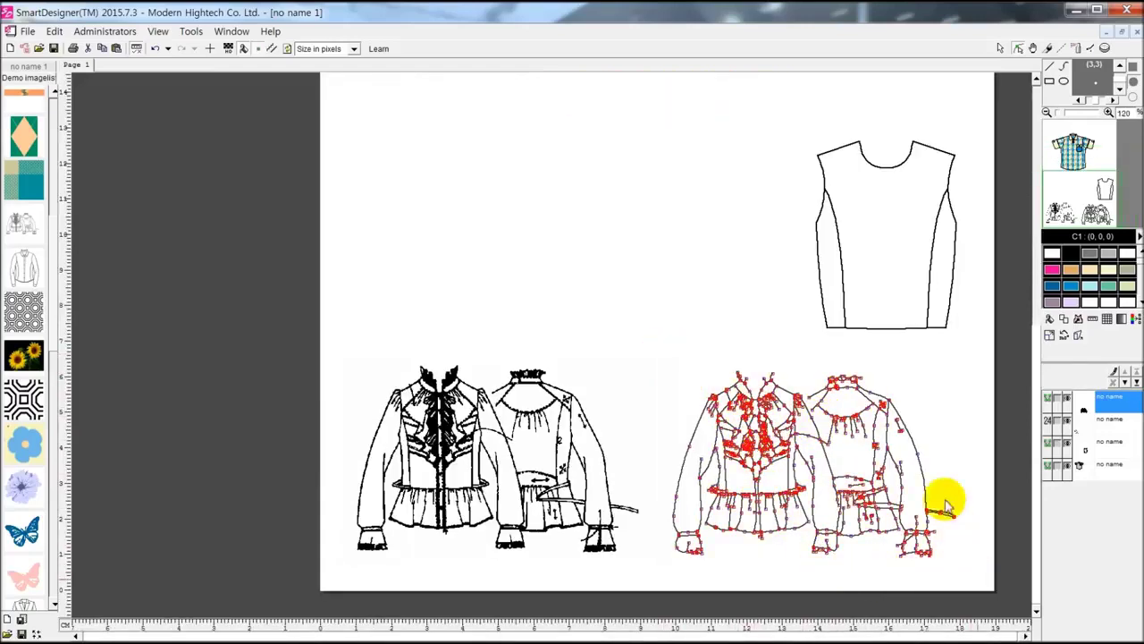
pyautogui.rightClick(925, 435)
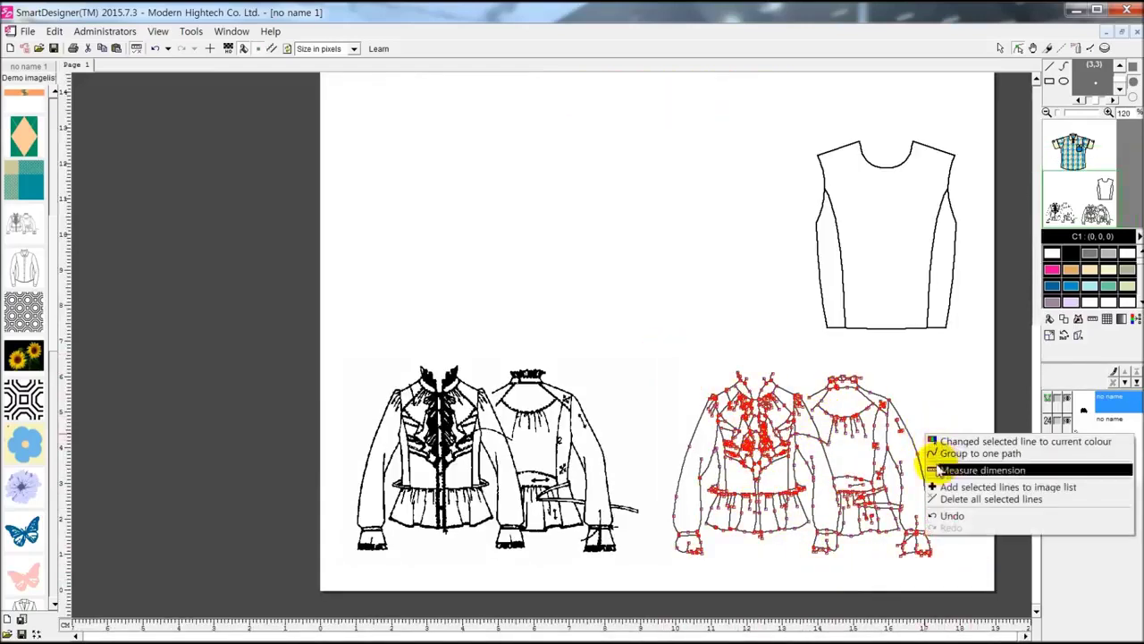
pyautogui.rightClick(910, 438)
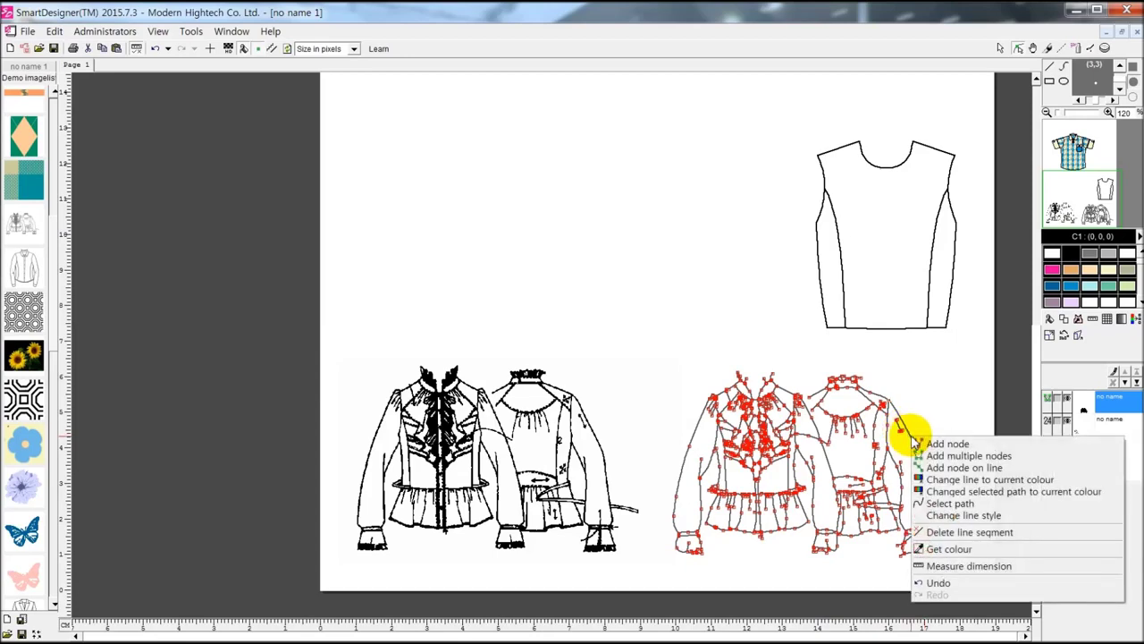
pyautogui.click(984, 499)
# Set the traced blouse lines to a solid pen, 0.40 mm wide and 0.40 mm high
pyautogui.doubleClick(824, 338)
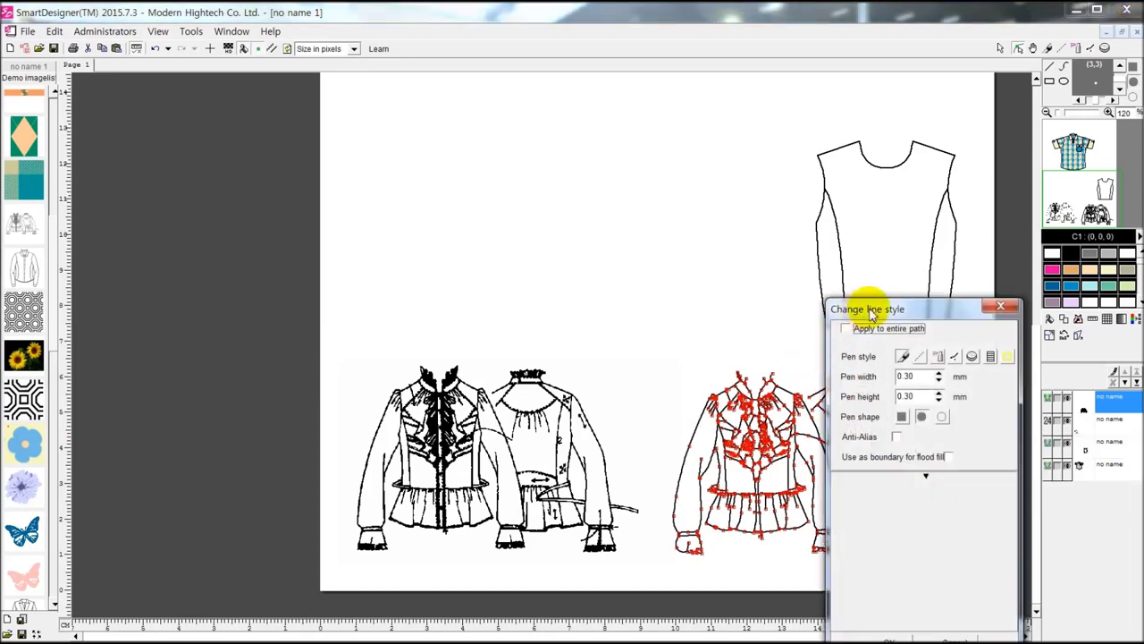
pyautogui.moveTo(876, 301); pyautogui.dragTo(439, 220)
pyautogui.click(510, 273)
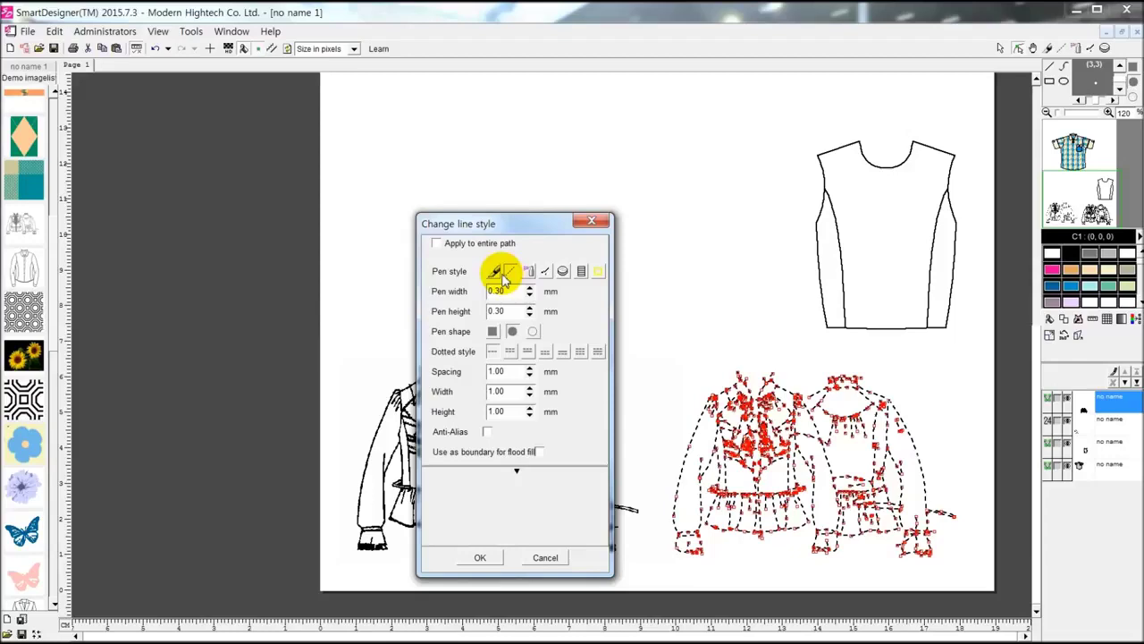
pyautogui.click(496, 274)
pyautogui.click(530, 296)
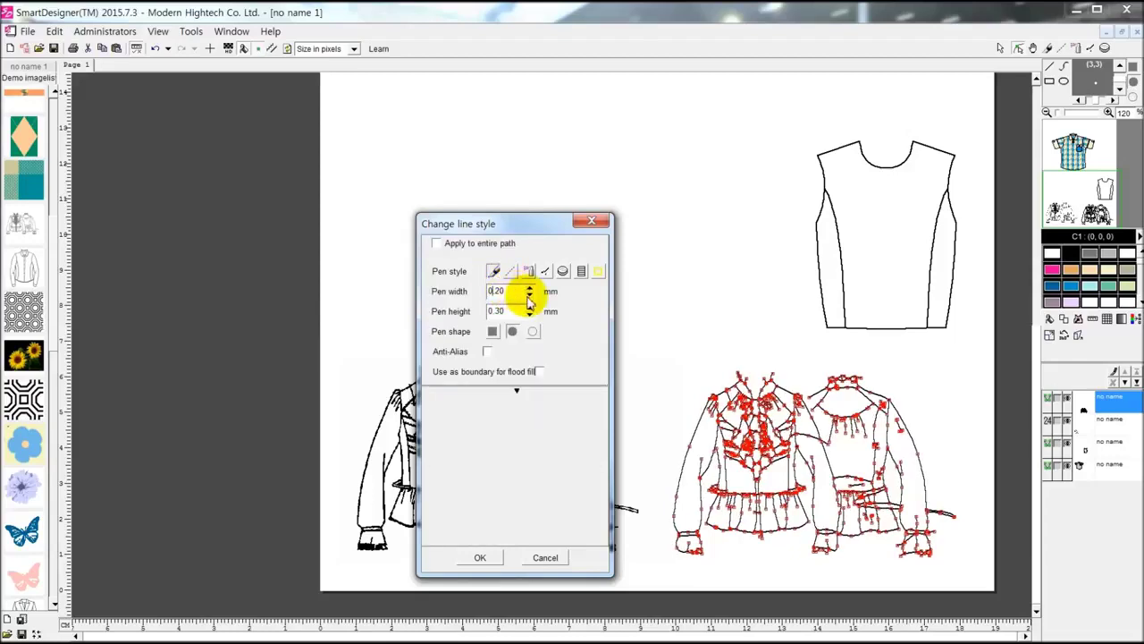
pyautogui.doubleClick(529, 288)
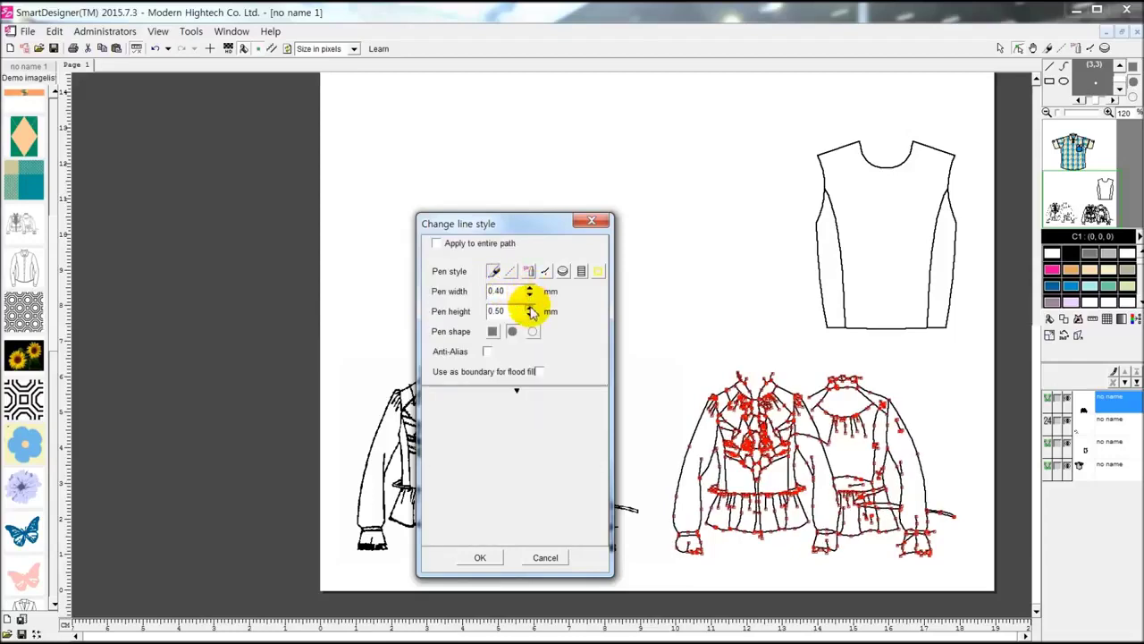
pyautogui.click(530, 314)
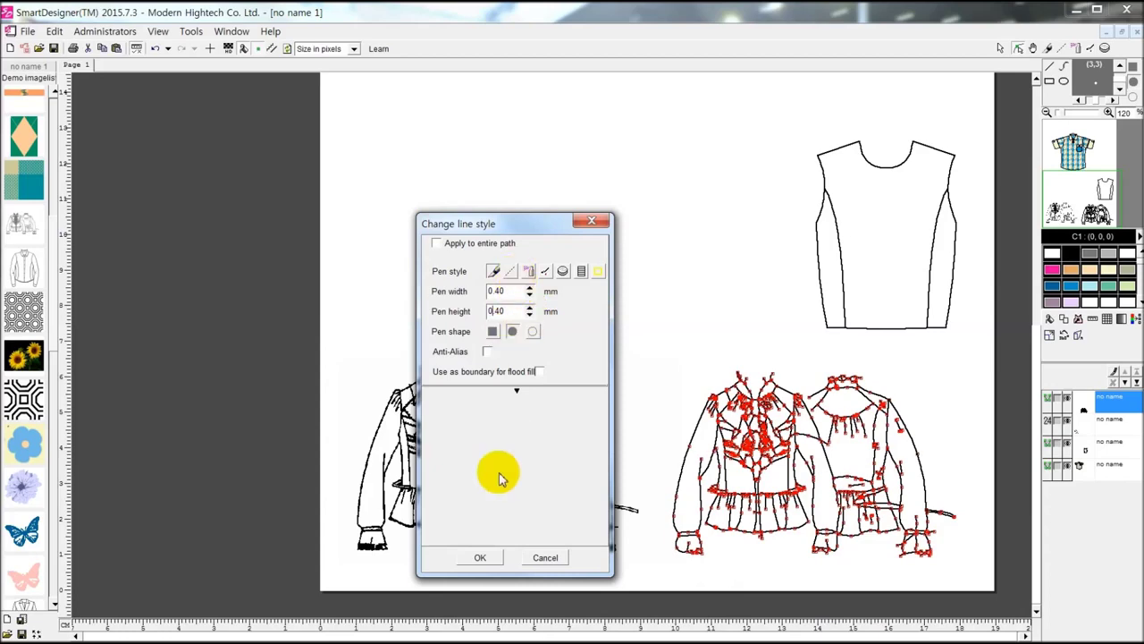
pyautogui.click(481, 557)
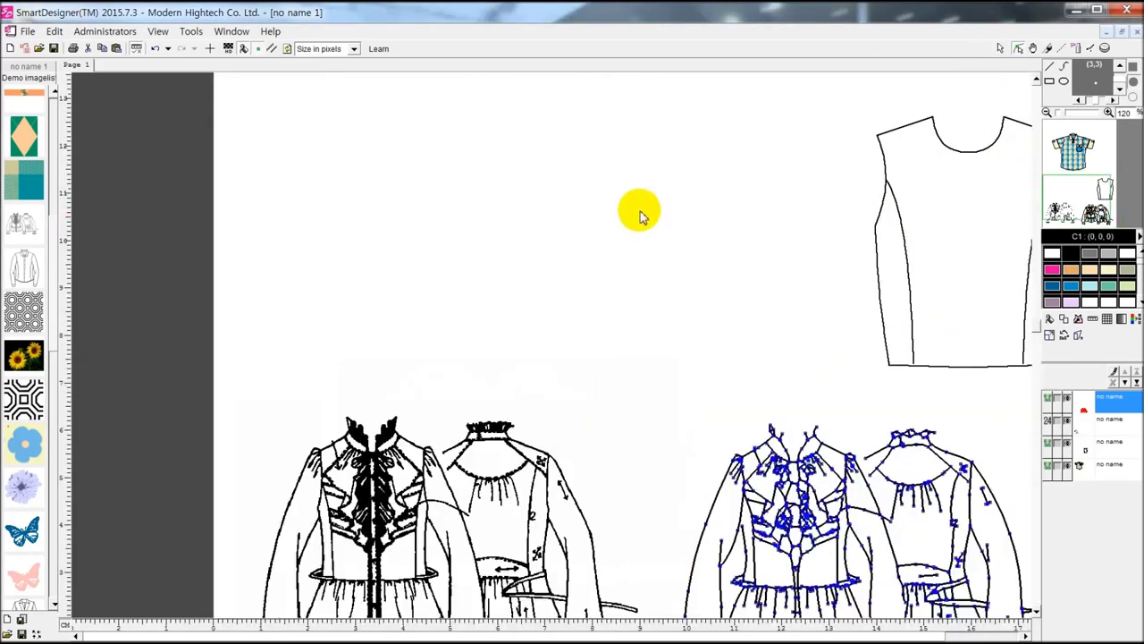
# Enter and exit point editing on the traced blouse, then bring up the page's add-content menu
pyautogui.scroll(3, 638, 212)
pyautogui.scroll(-3, 420, 205)
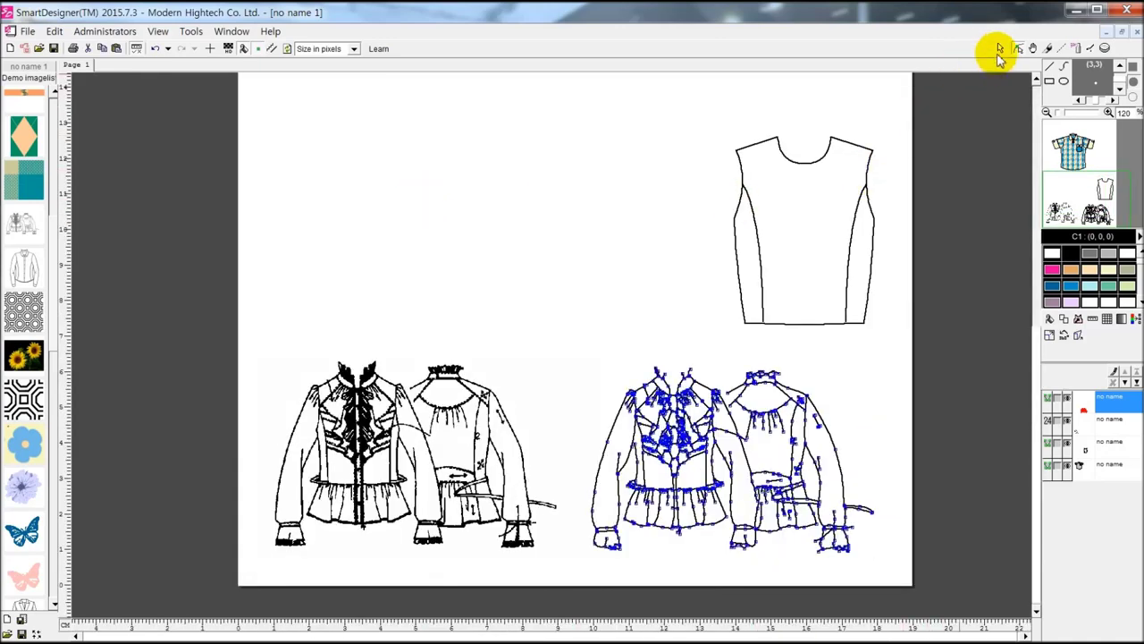
pyautogui.click(777, 422)
pyautogui.doubleClick(789, 432)
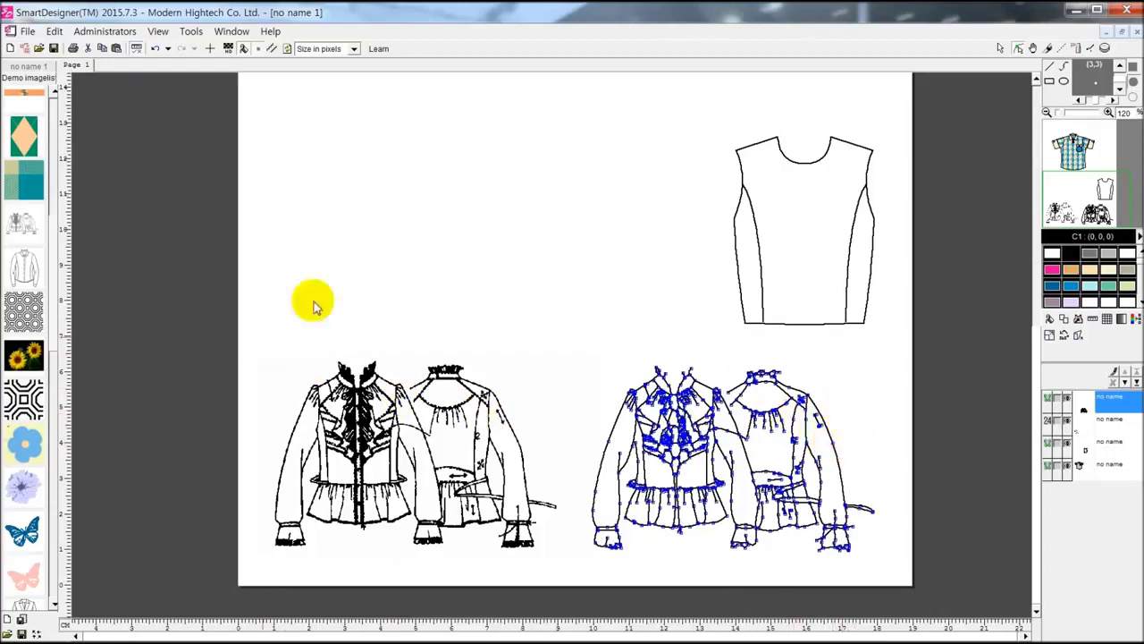
pyautogui.click(1000, 49)
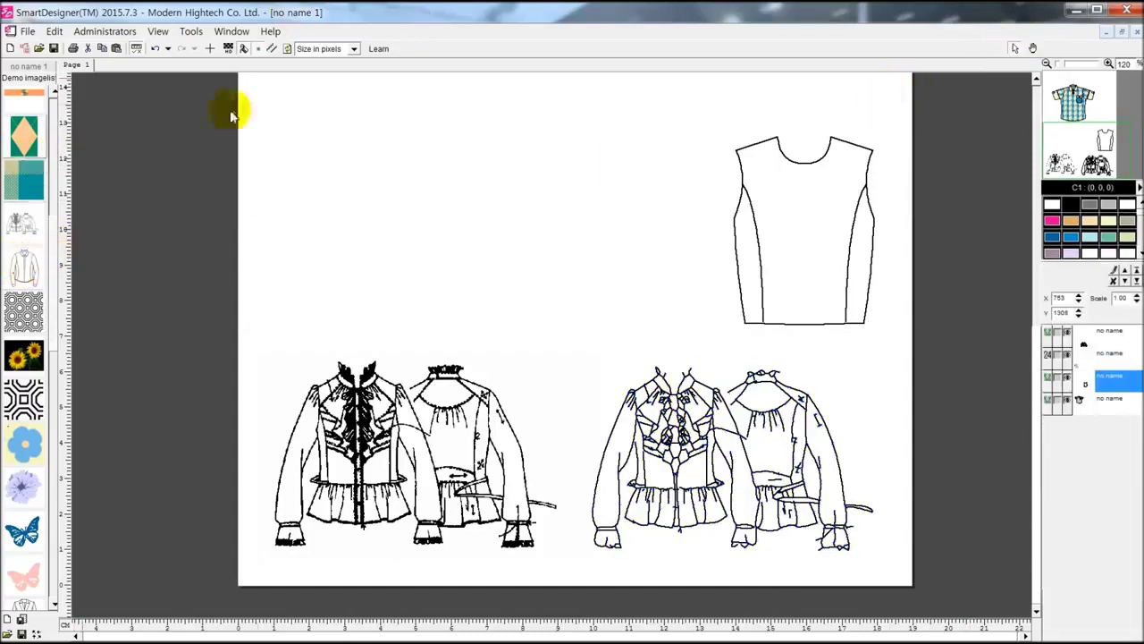
pyautogui.scroll(3, 537, 332)
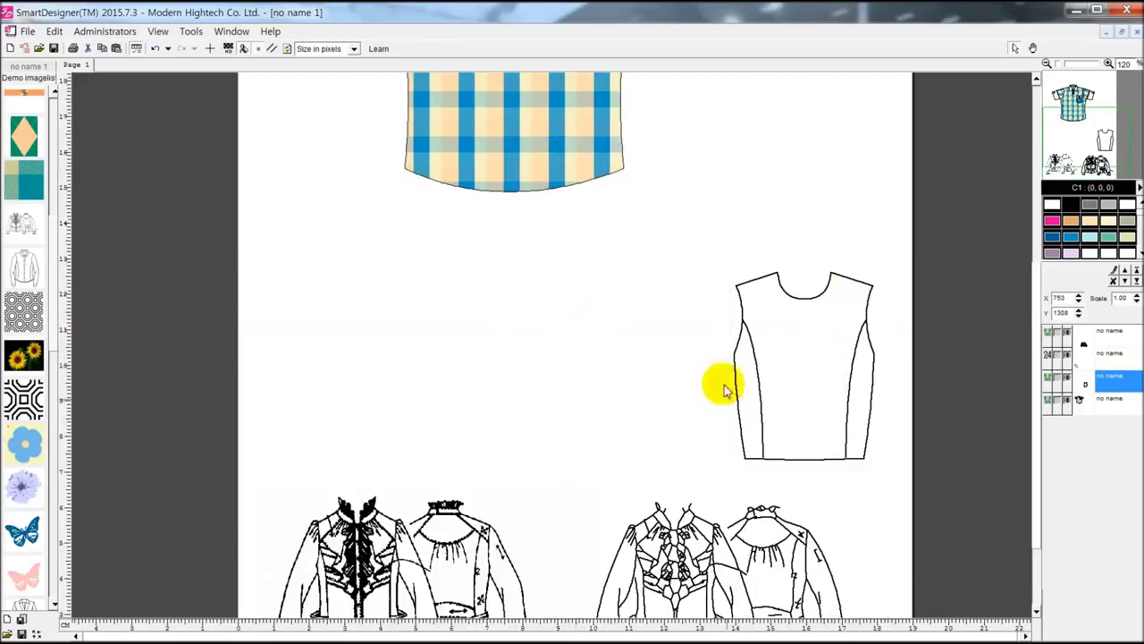
pyautogui.rightClick(416, 250)
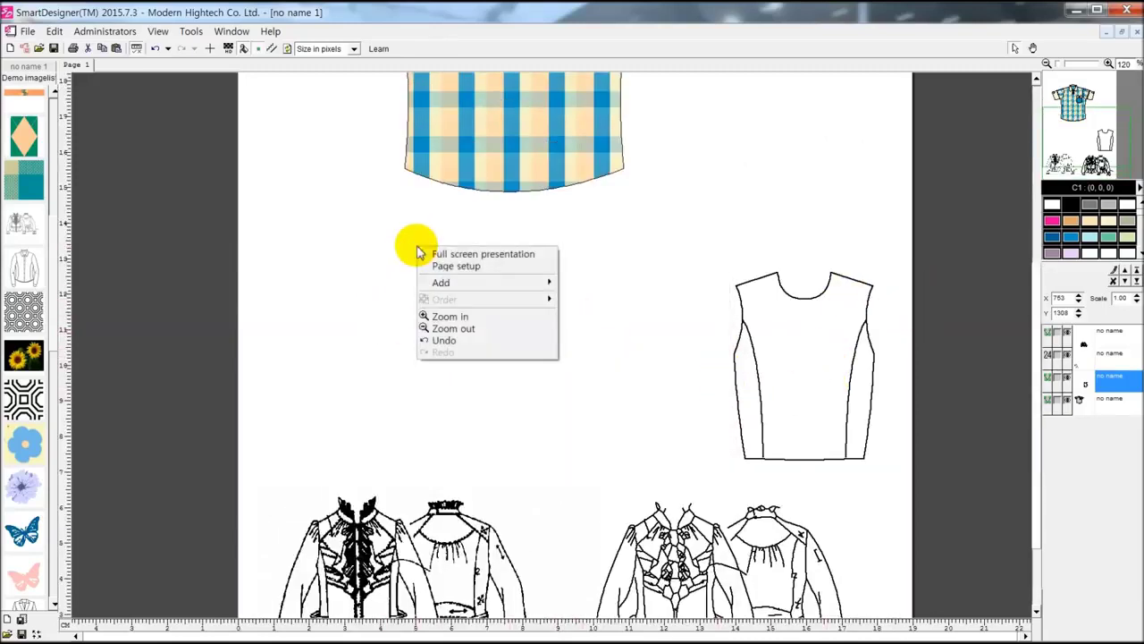
pyautogui.moveTo(483, 283)
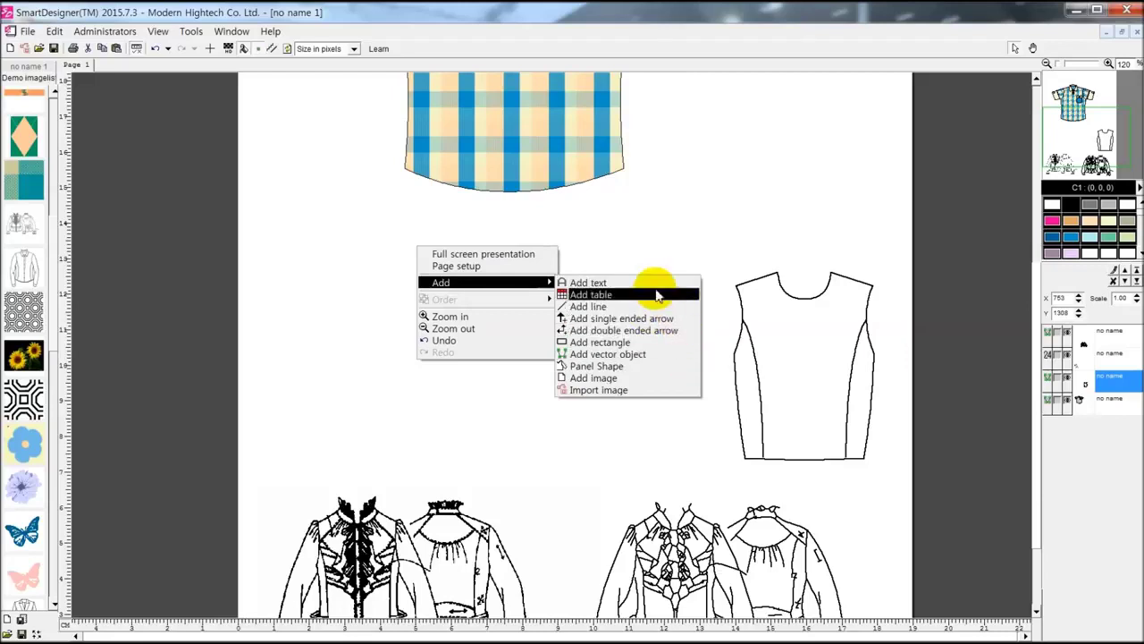
# Insert a table with cells reading size, 5 and 6 and place it on the page
pyautogui.click(661, 299)
pyautogui.write('size')
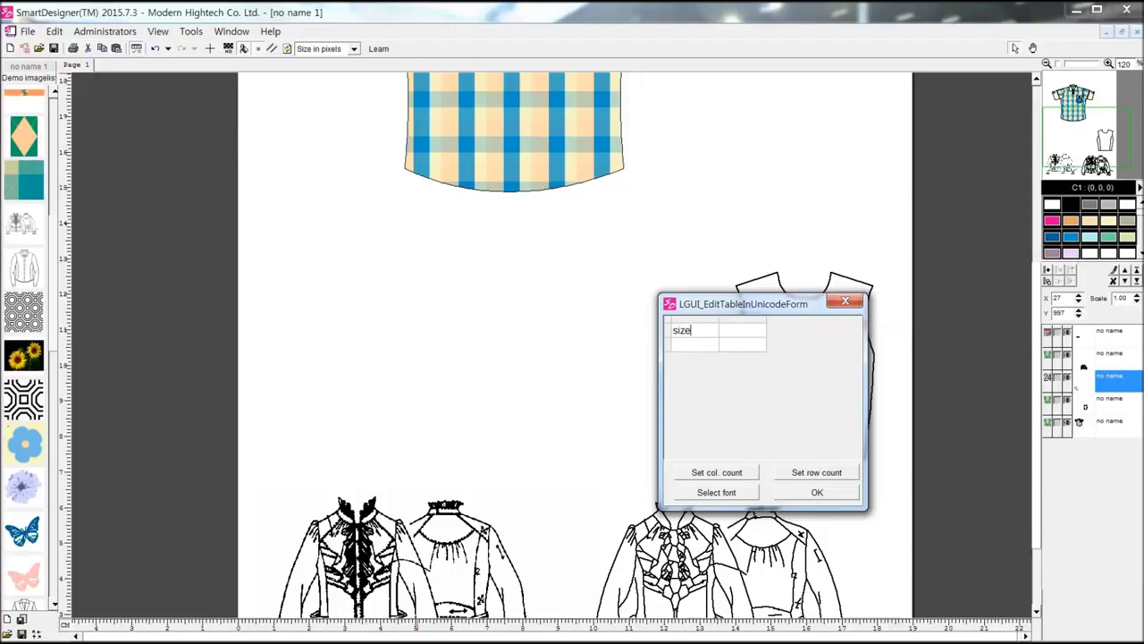
pyautogui.click(742, 336)
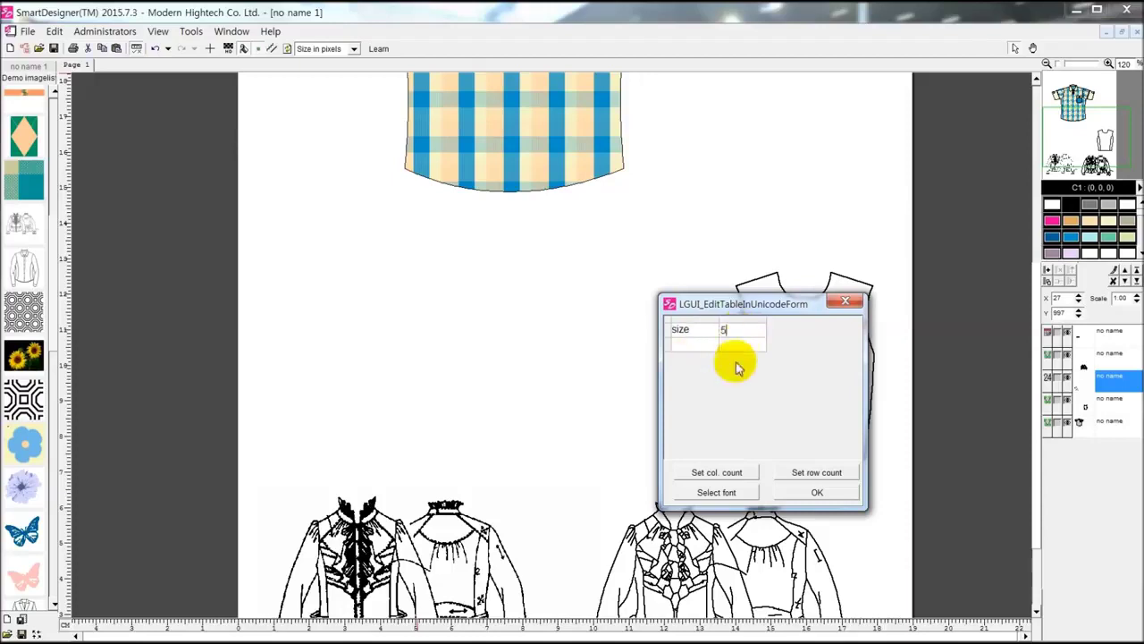
pyautogui.write('5')
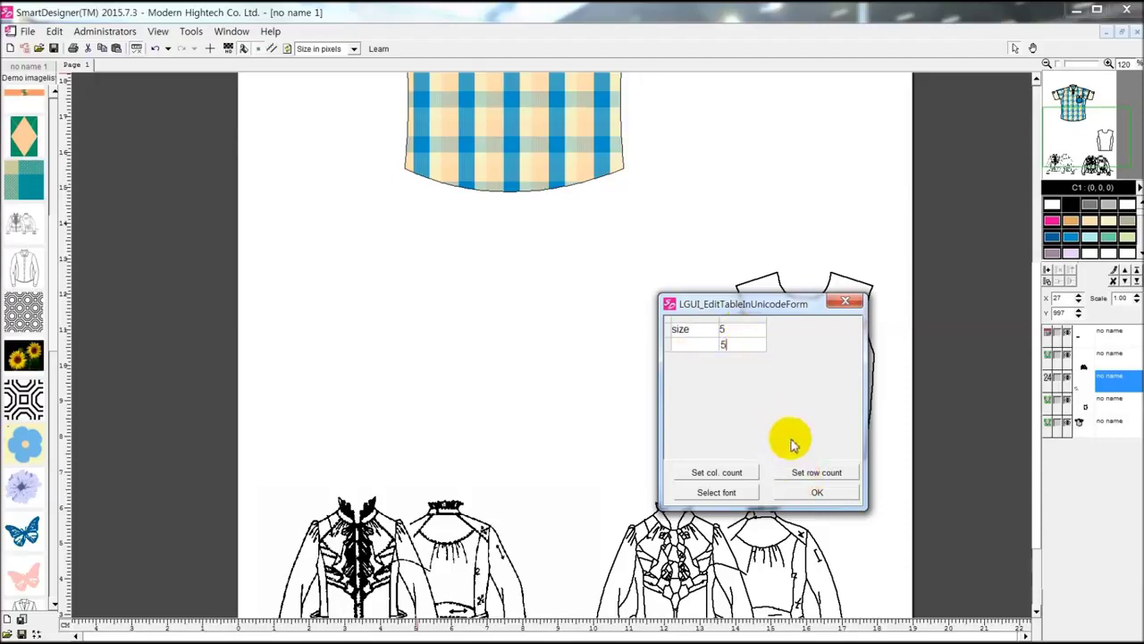
pyautogui.click(807, 502)
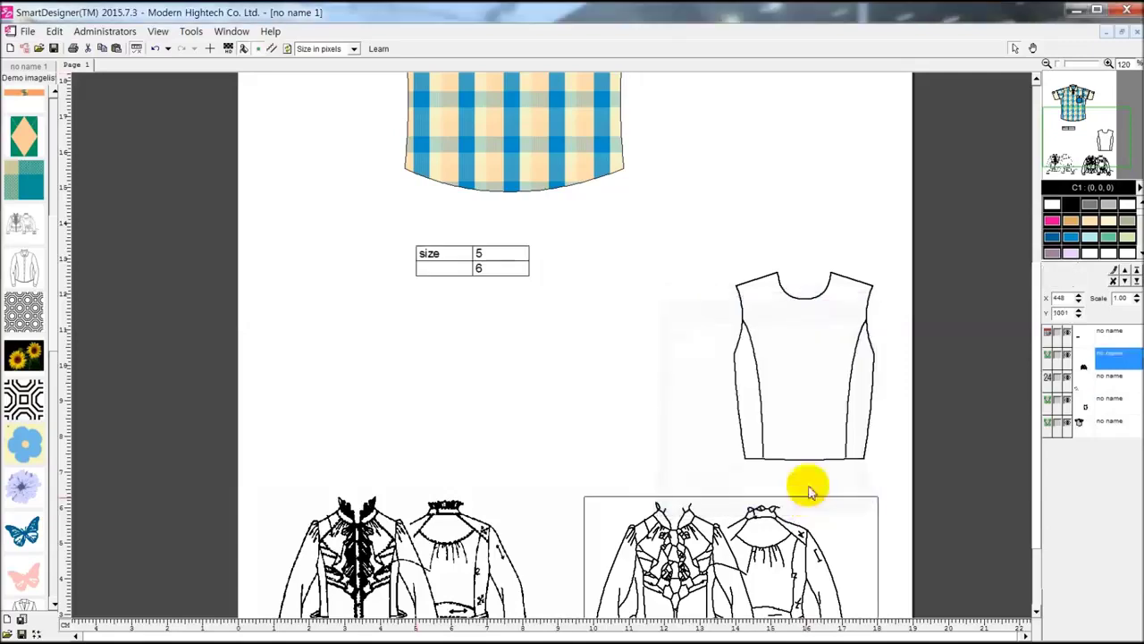
pyautogui.rightClick(440, 259)
# Change the size table's font to Arno Pro SmText
pyautogui.click(456, 264)
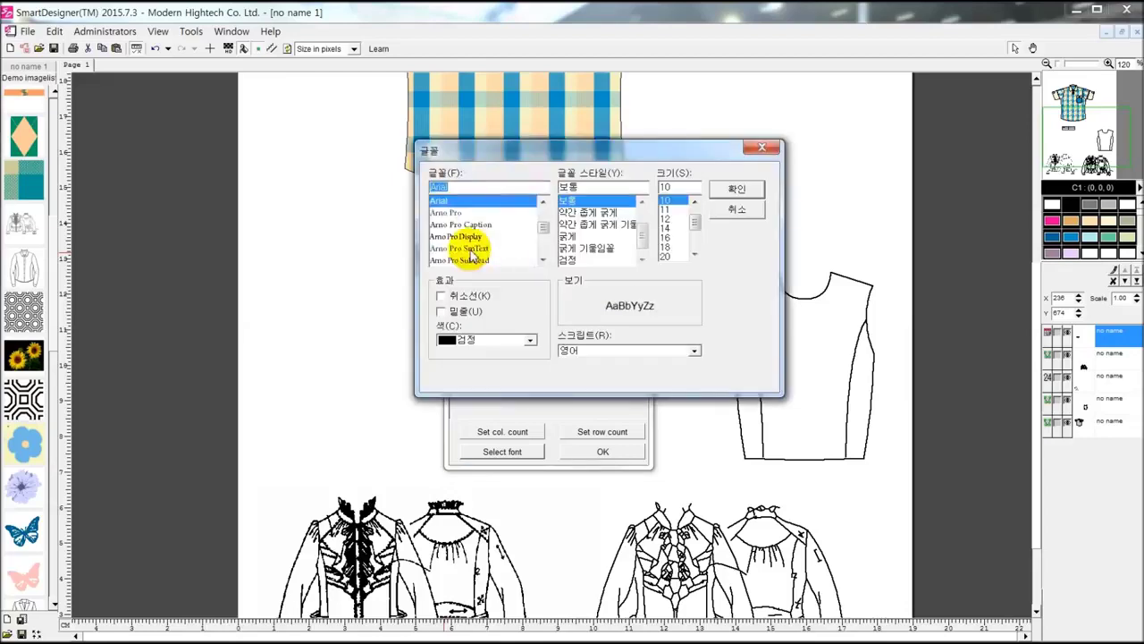
pyautogui.click(460, 247)
pyautogui.click(742, 190)
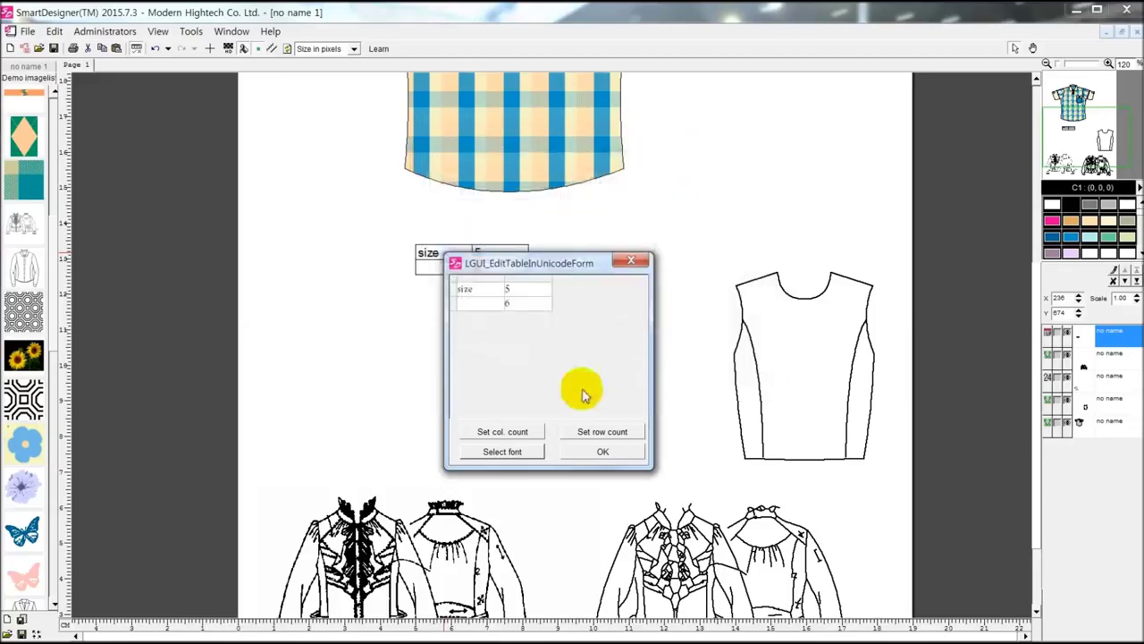
pyautogui.click(562, 450)
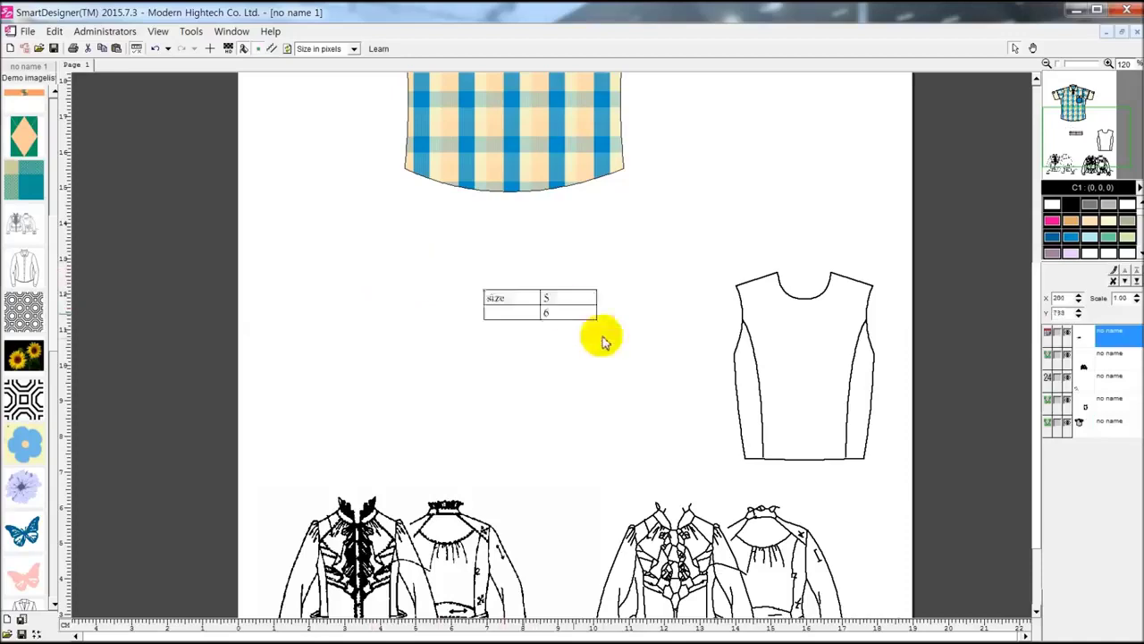
# Move the size table beside the sleeveless top and enlarge it about 2.3 times
pyautogui.click(638, 366)
pyautogui.click(608, 351)
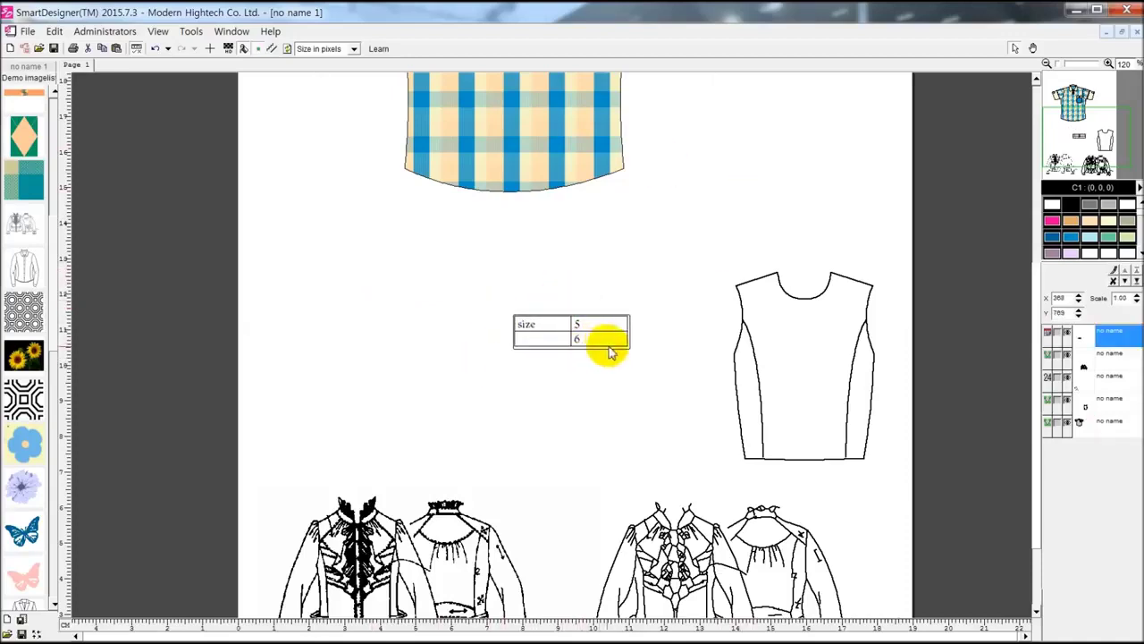
pyautogui.moveTo(626, 348); pyautogui.dragTo(787, 391)
pyautogui.moveTo(703, 375); pyautogui.dragTo(575, 301)
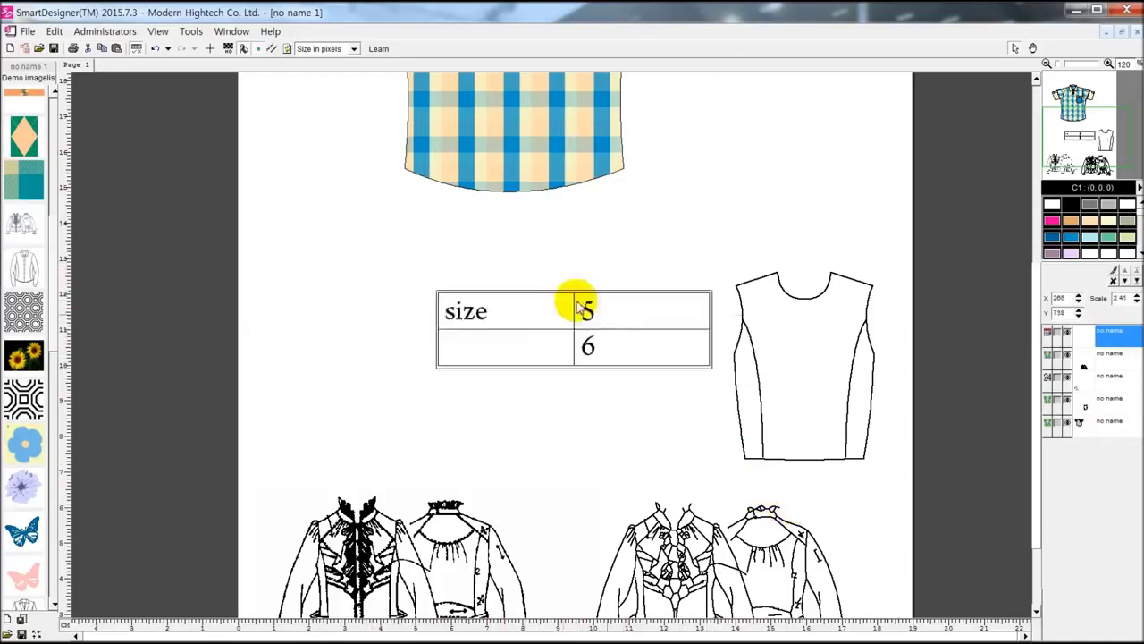
pyautogui.click(525, 279)
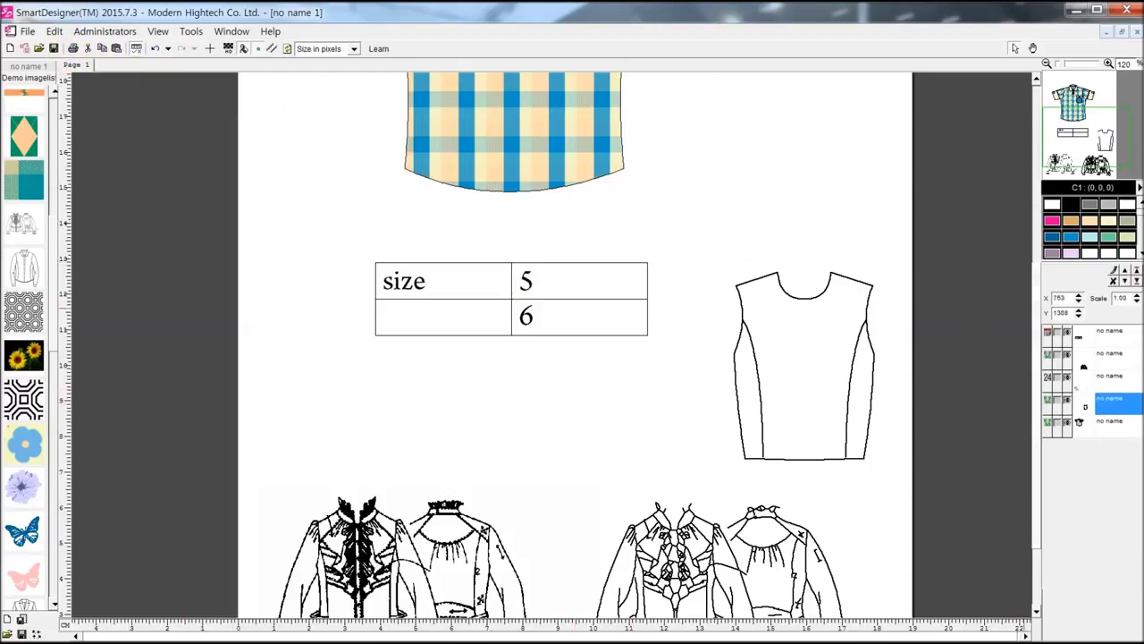
# Open the worksheet-coat file from the Desktop's 해외 데모자료 folder
pyautogui.press('Tab')
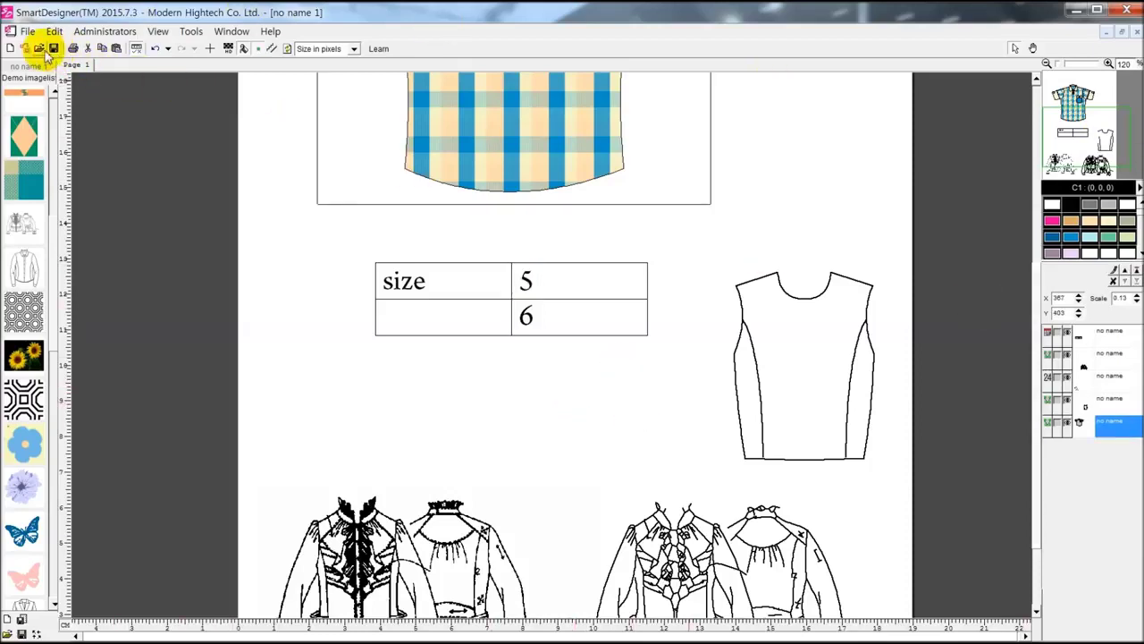
pyautogui.click(40, 50)
pyautogui.click(62, 123)
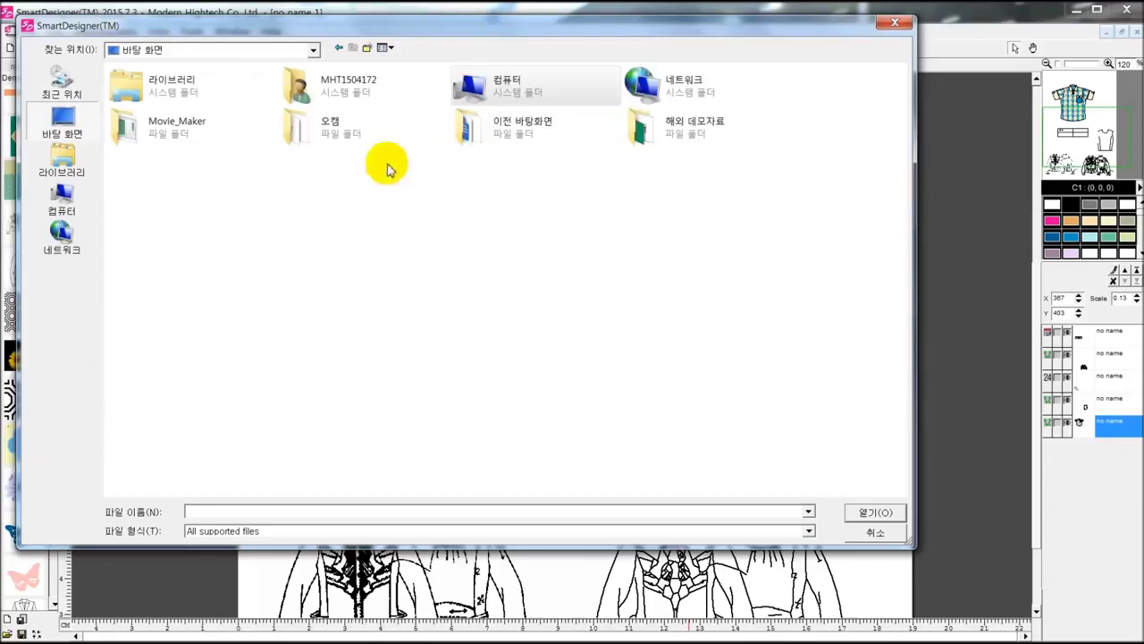
pyautogui.doubleClick(650, 133)
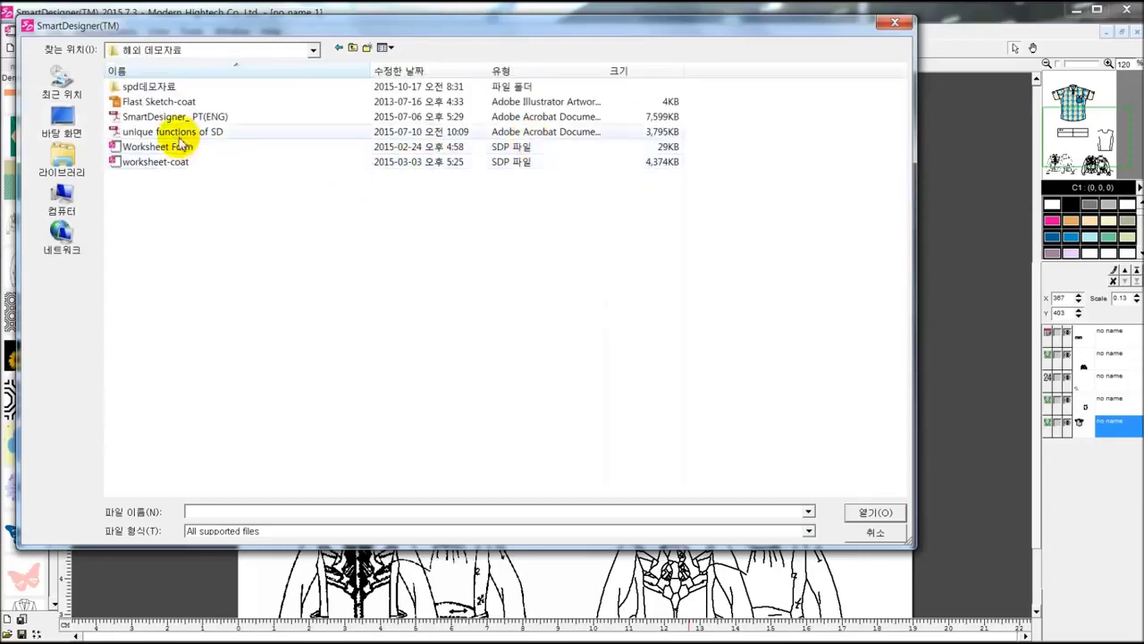
pyautogui.click(179, 161)
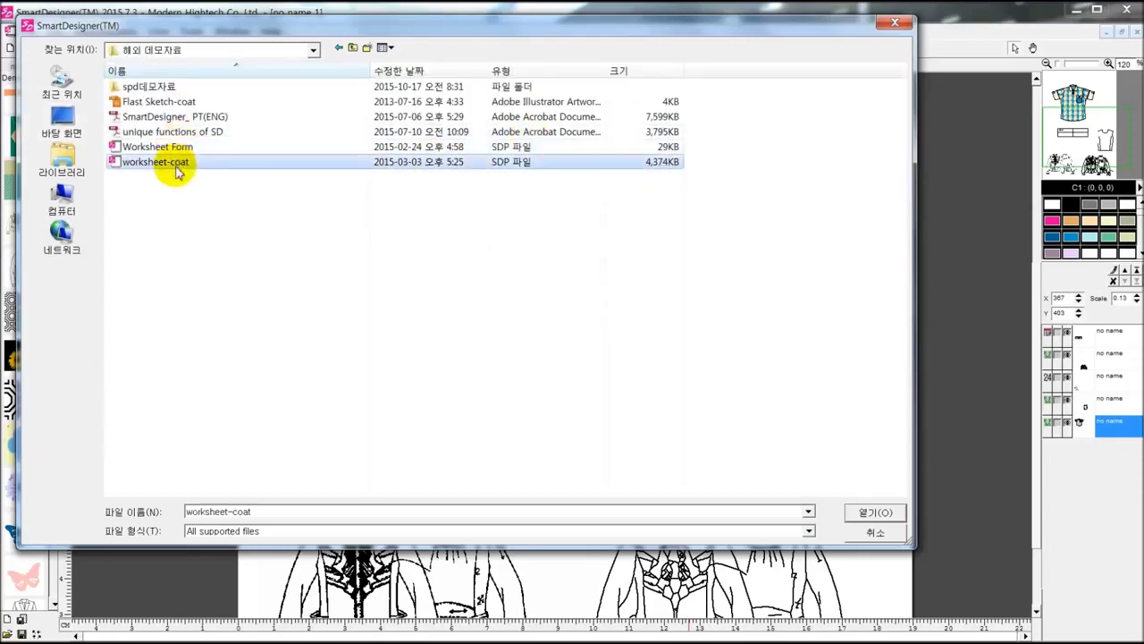
pyautogui.click(872, 513)
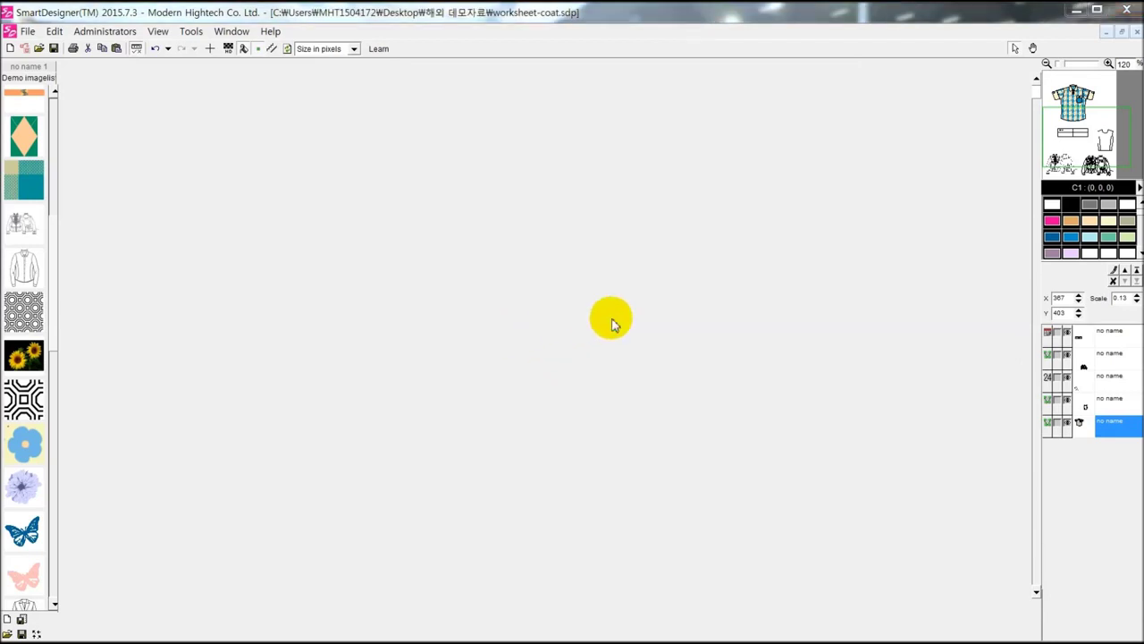